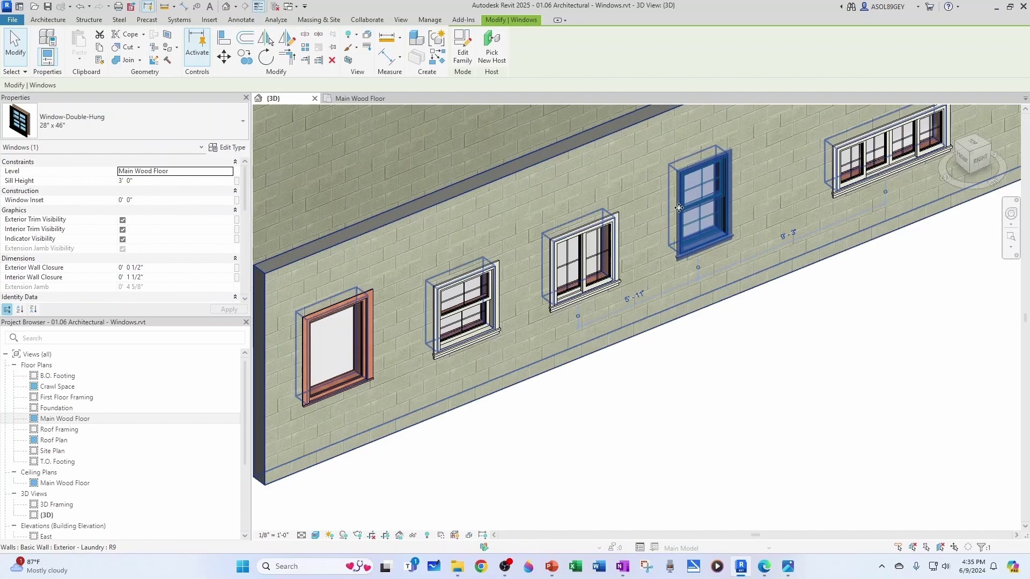
Step: Orbit the 3D view to show the brick wall with its five different windows
{"action": "left_click_drag", "start_coordinate": [700, 258], "coordinate": [686, 250]}
Step: Open the double-hung window's family in the family editor
{"action": "right_click", "coordinate": [690, 249]}
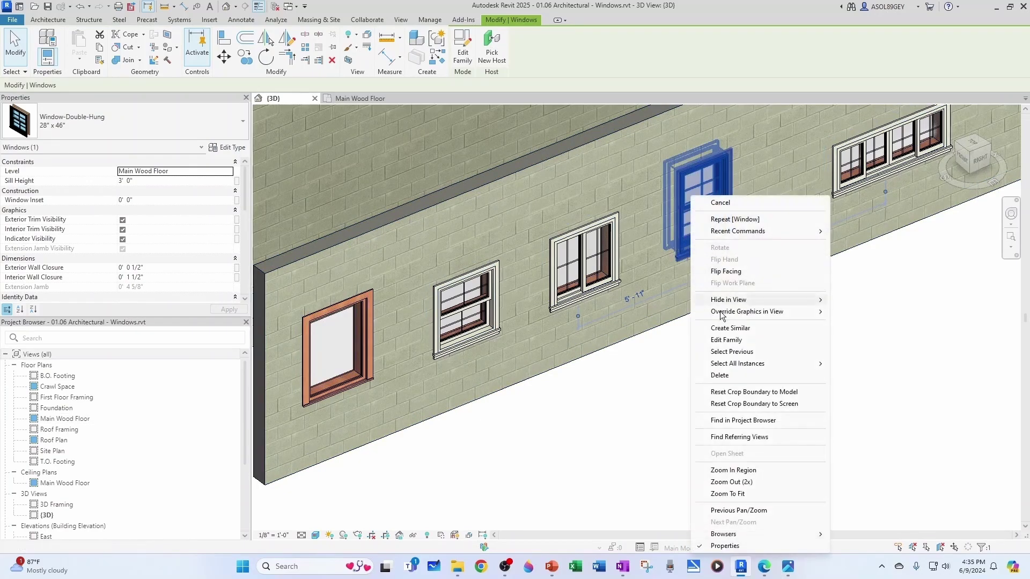
{"action": "left_click", "coordinate": [725, 339]}
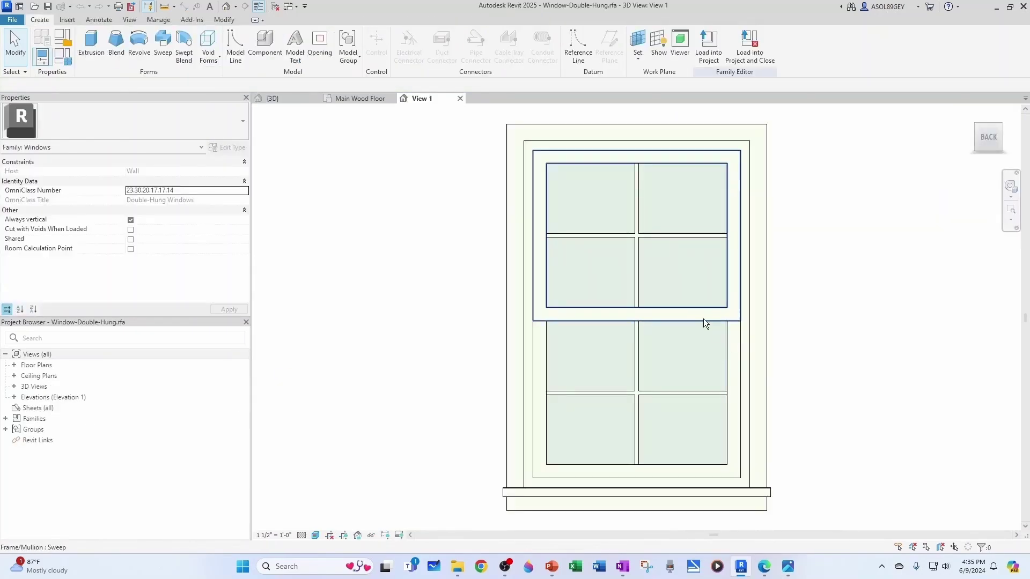
{"action": "scroll", "coordinate": [703, 319], "scroll_direction": "down", "scroll_amount": 2}
Step: Save the family as a copy named 'Window-Double-Hung - Simonton DH.rfa'
{"action": "left_click", "coordinate": [12, 20]}
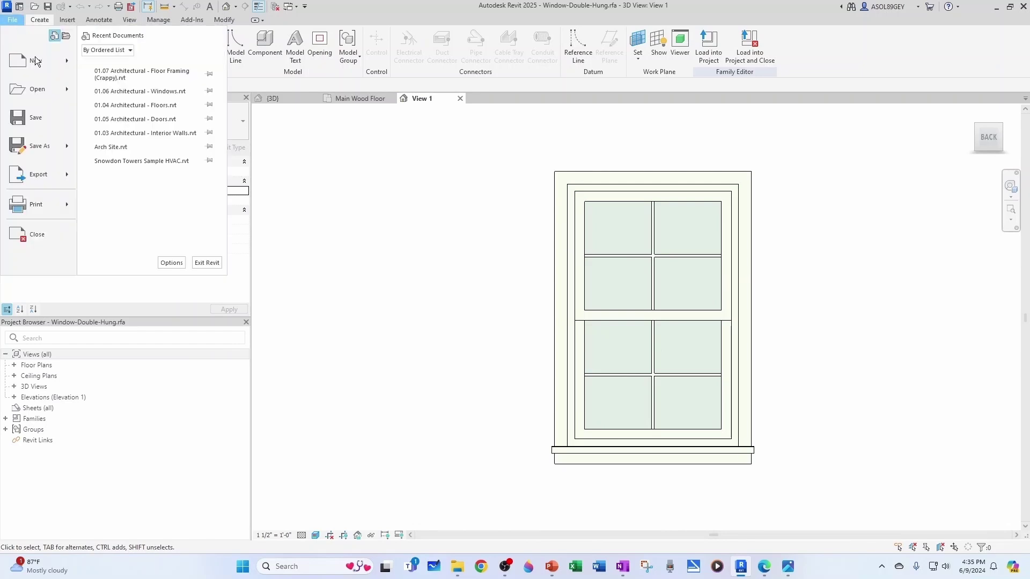
{"action": "mouse_move", "coordinate": [43, 146]}
{"action": "left_click", "coordinate": [143, 146]}
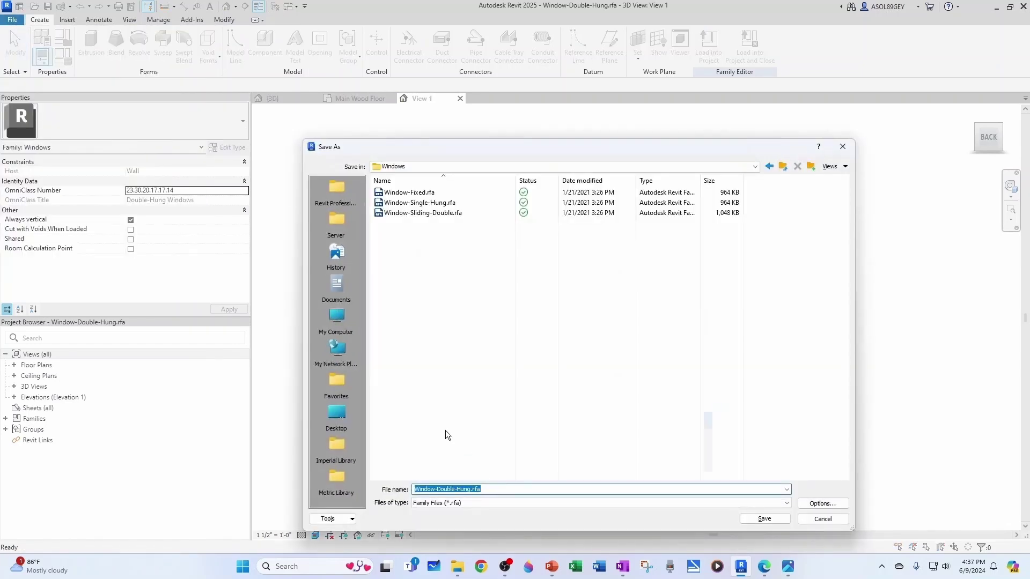
{"action": "left_click", "coordinate": [472, 489]}
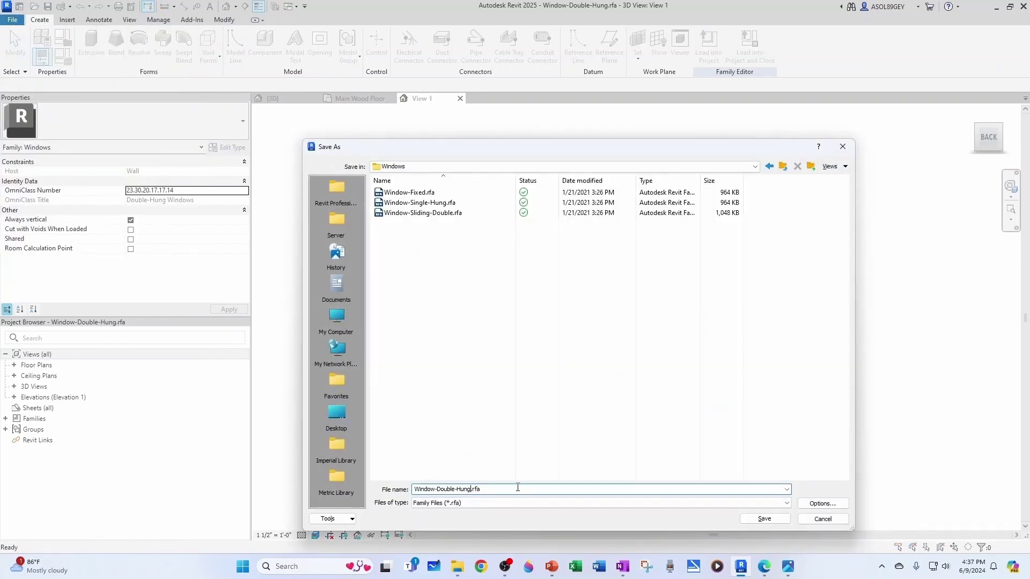
{"action": "type", "text": "- Simonton DH"}
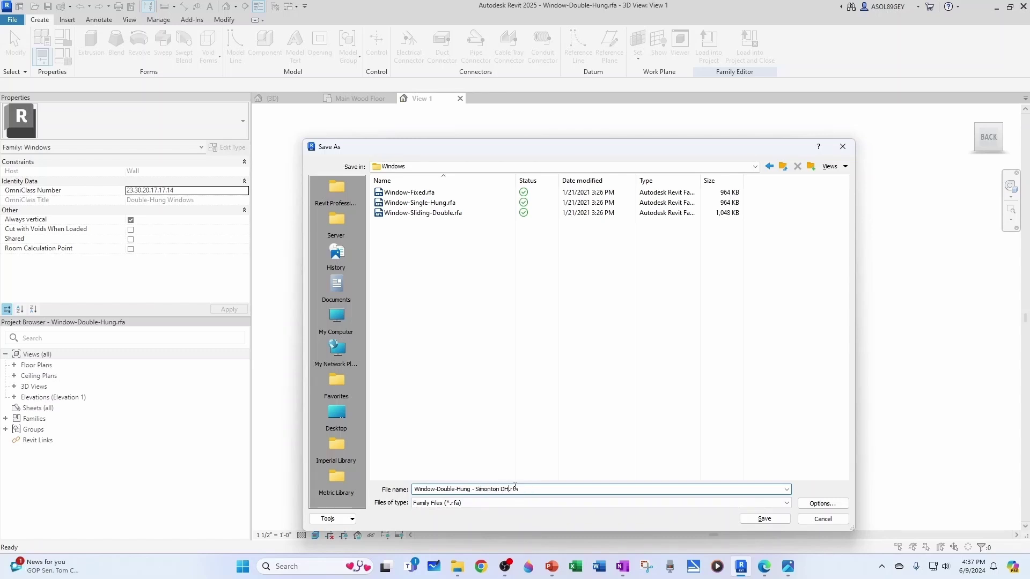
{"action": "left_click", "coordinate": [756, 518]}
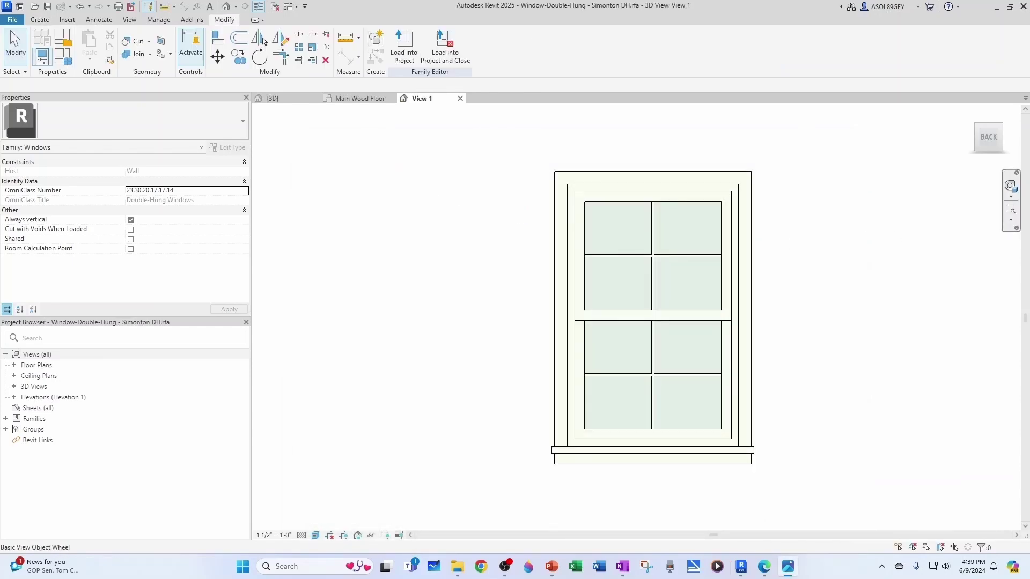
Step: Check the reference photo, then delete the 2x2 muntin patterns from the upper and lower sashes
{"action": "key", "text": "alt+Tab"}
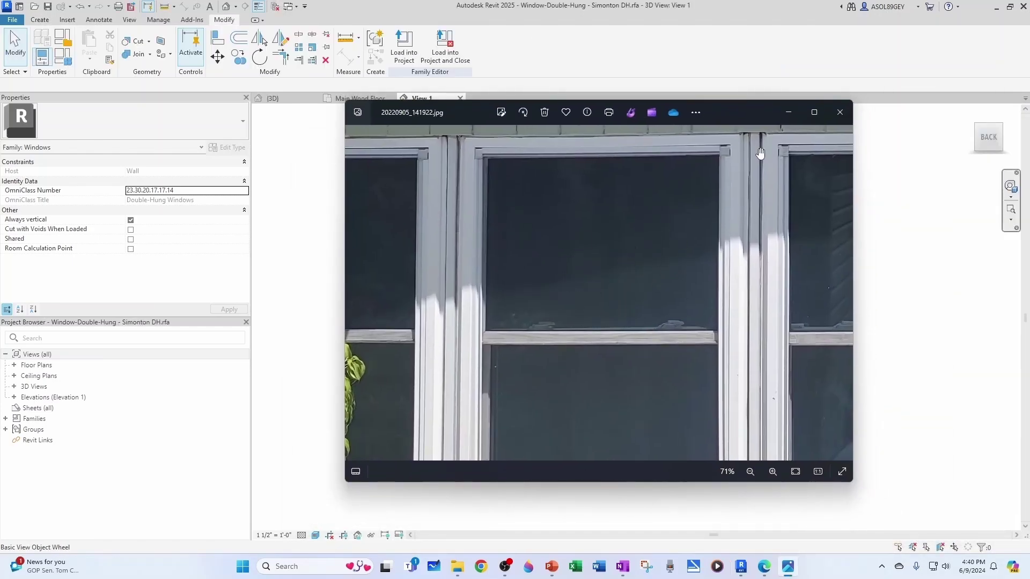
{"action": "key", "text": "alt+Tab"}
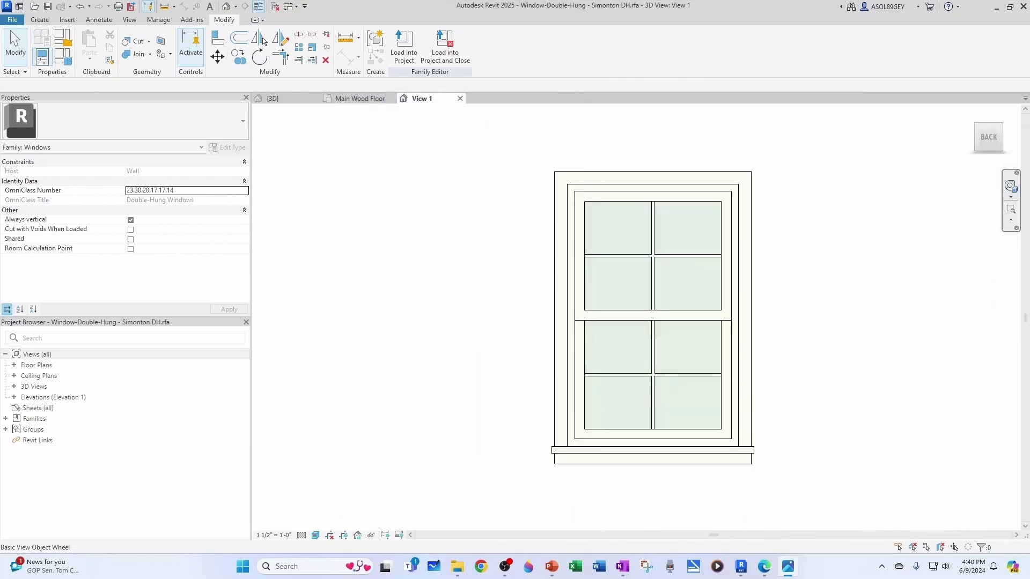
{"action": "left_click", "coordinate": [661, 256]}
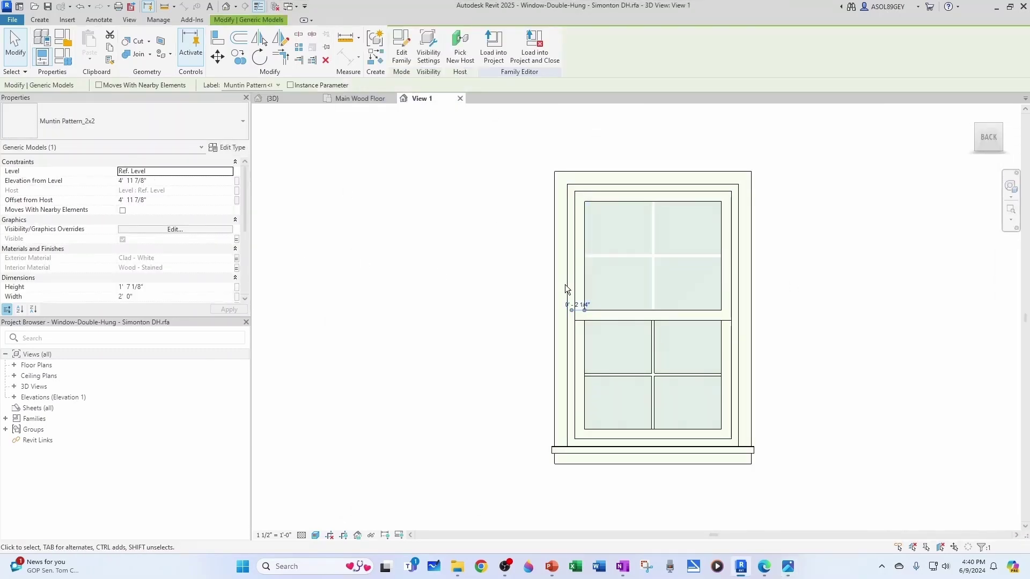
{"action": "key", "text": "Escape"}
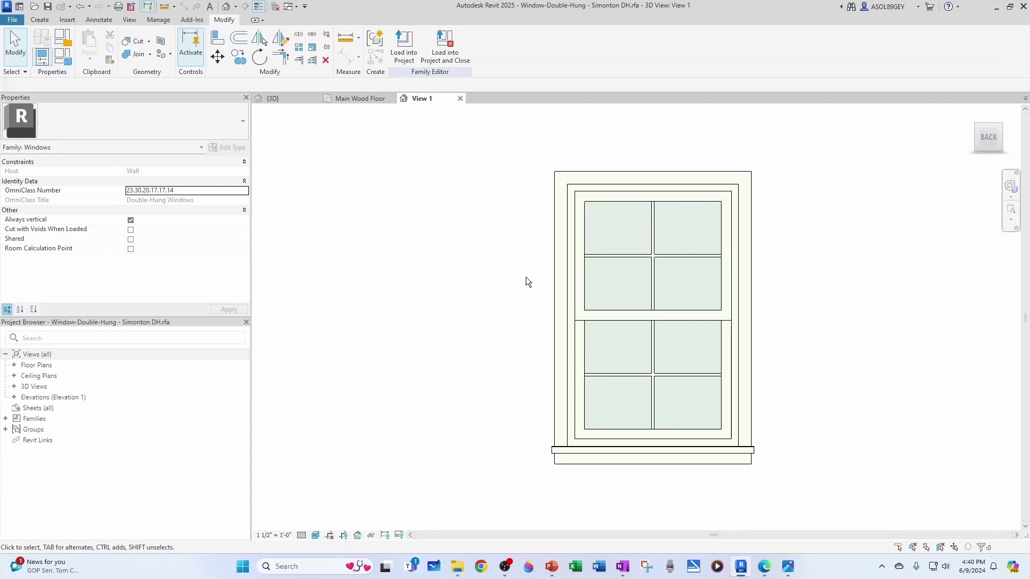
{"action": "left_click", "coordinate": [614, 259]}
{"action": "key", "text": "Delete"}
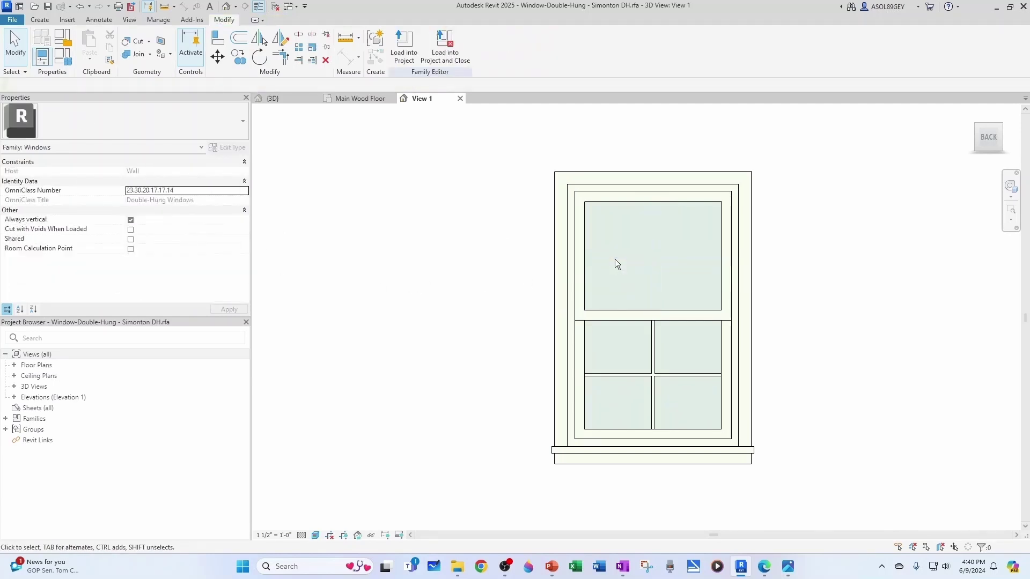
{"action": "left_click", "coordinate": [654, 359]}
{"action": "key", "text": "Delete"}
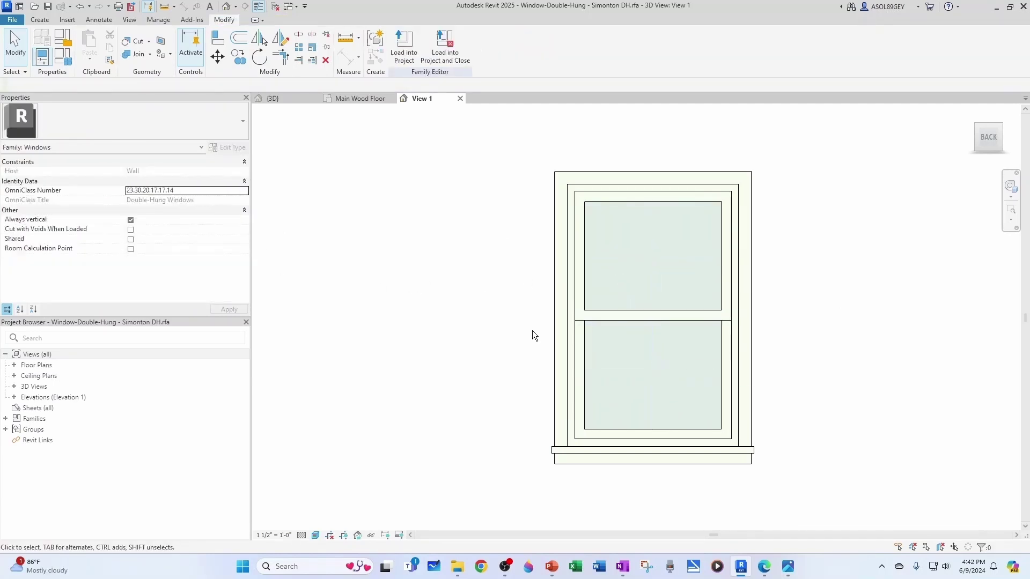
{"action": "left_click", "coordinate": [552, 308]}
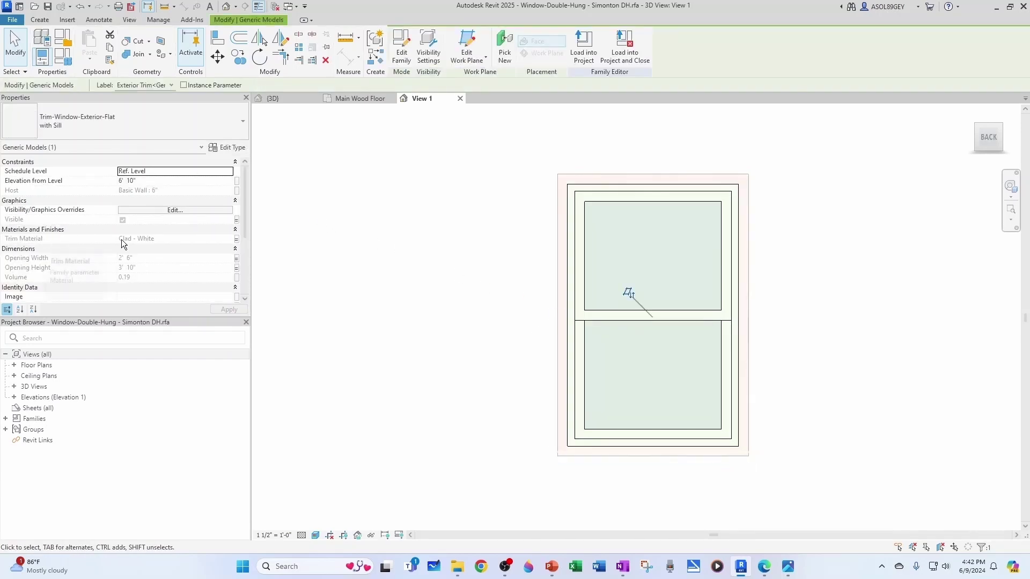
Step: Associate the Frame/Mullion sweep's material with the Interior Trim Material family parameter
{"action": "left_click", "coordinate": [490, 288]}
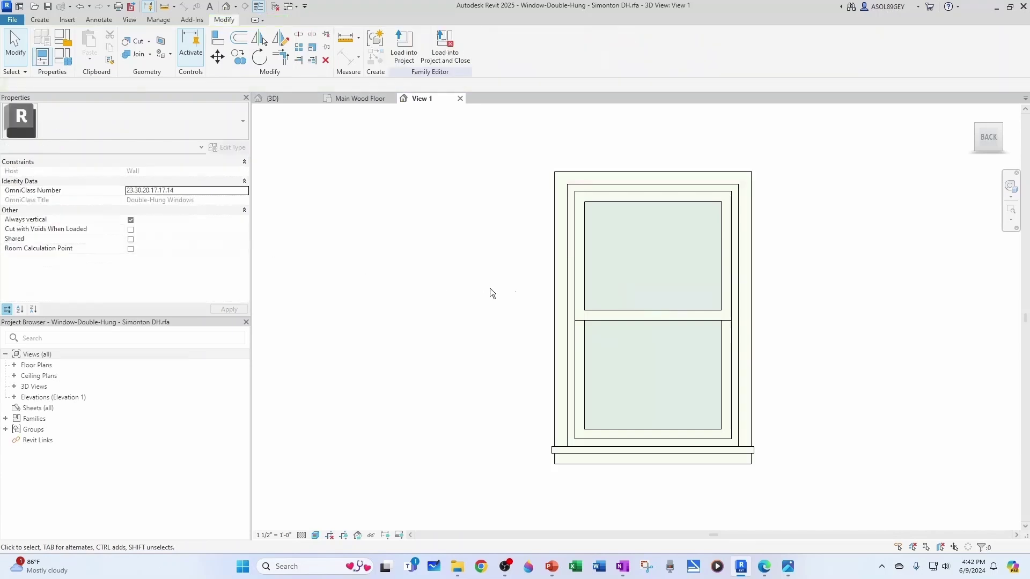
{"action": "left_click", "coordinate": [571, 280]}
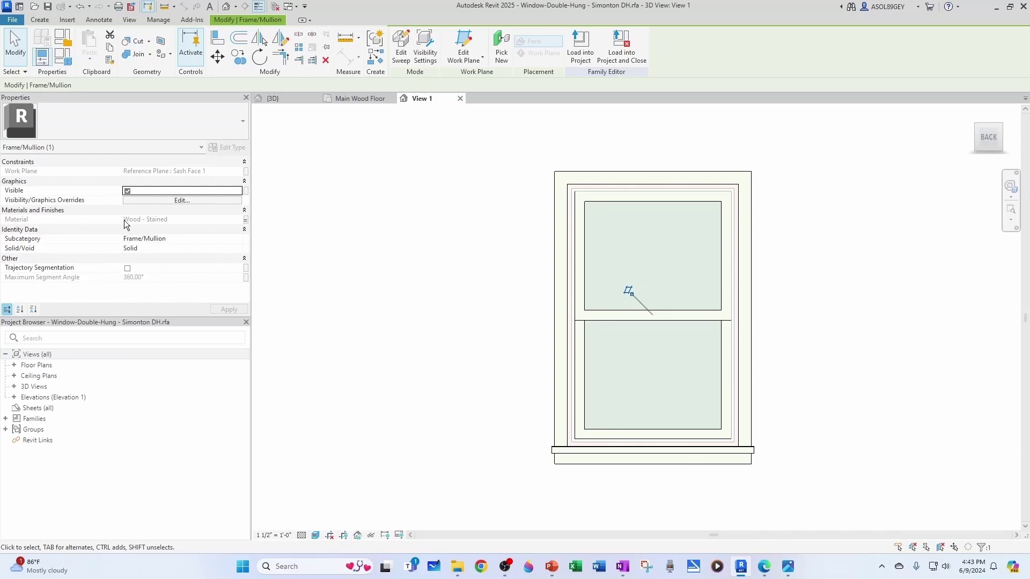
{"action": "key", "text": "Escape"}
{"action": "left_click", "coordinate": [613, 311]}
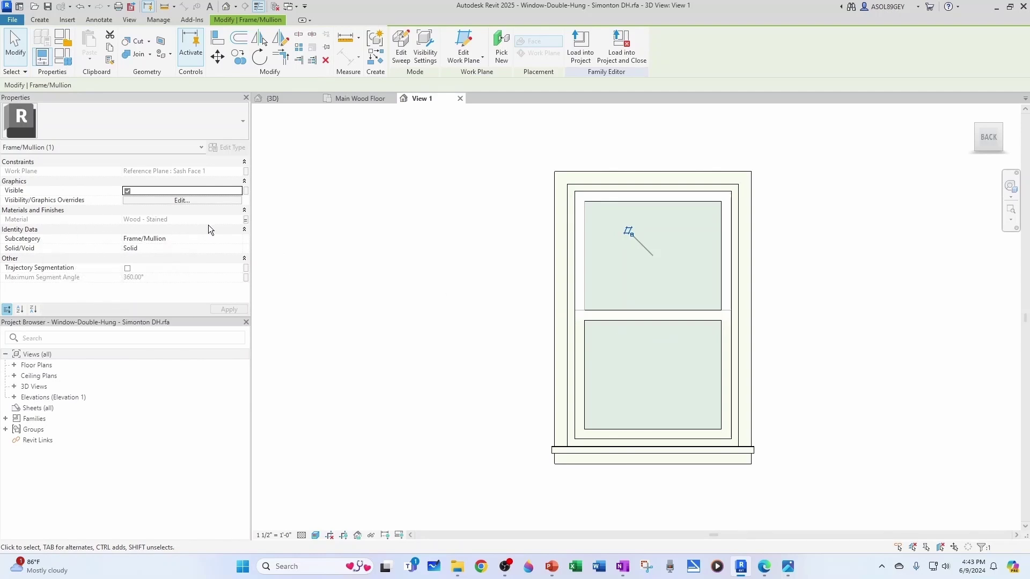
{"action": "left_click", "coordinate": [246, 221]}
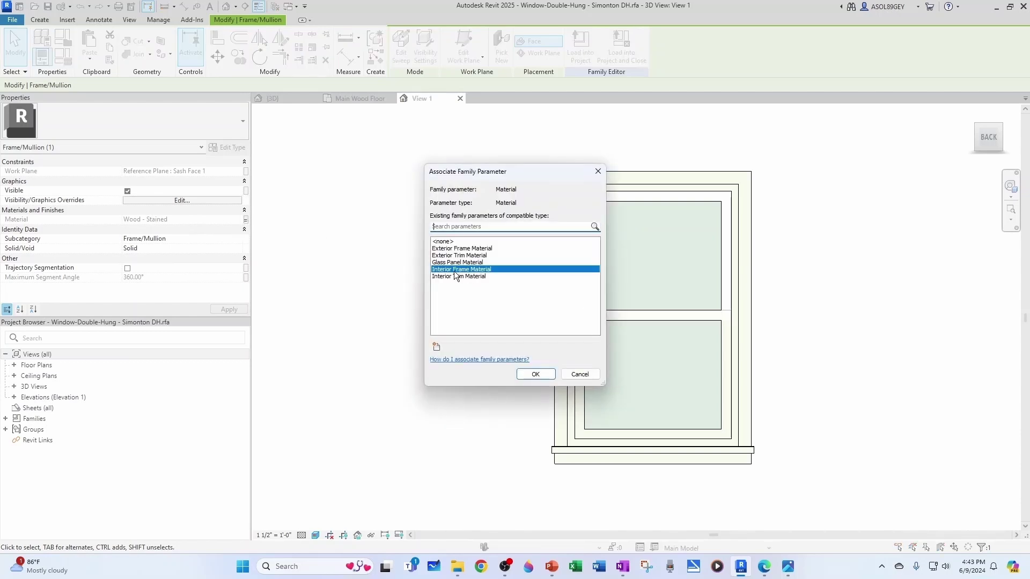
{"action": "double_click", "coordinate": [486, 269]}
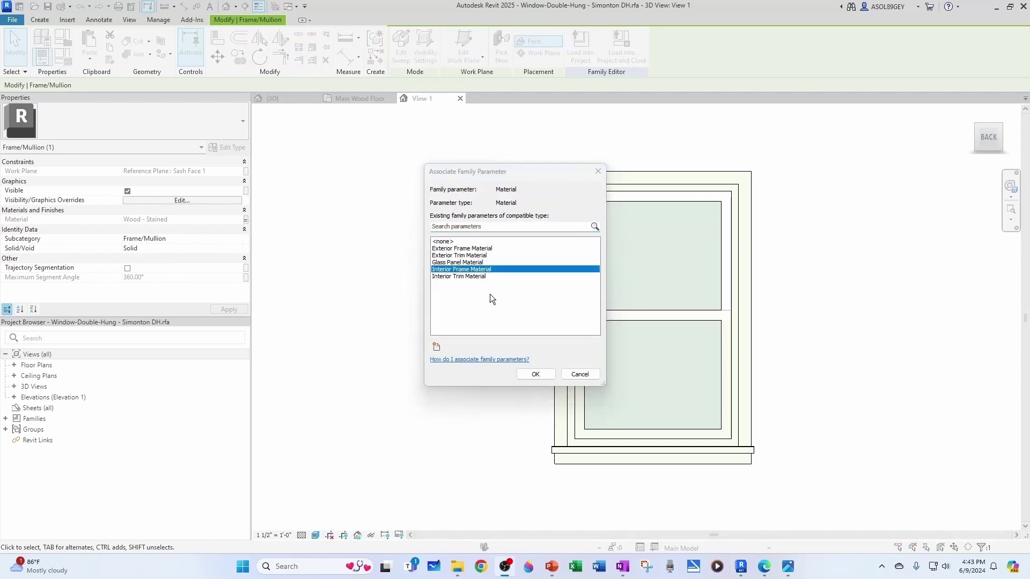
{"action": "double_click", "coordinate": [474, 278]}
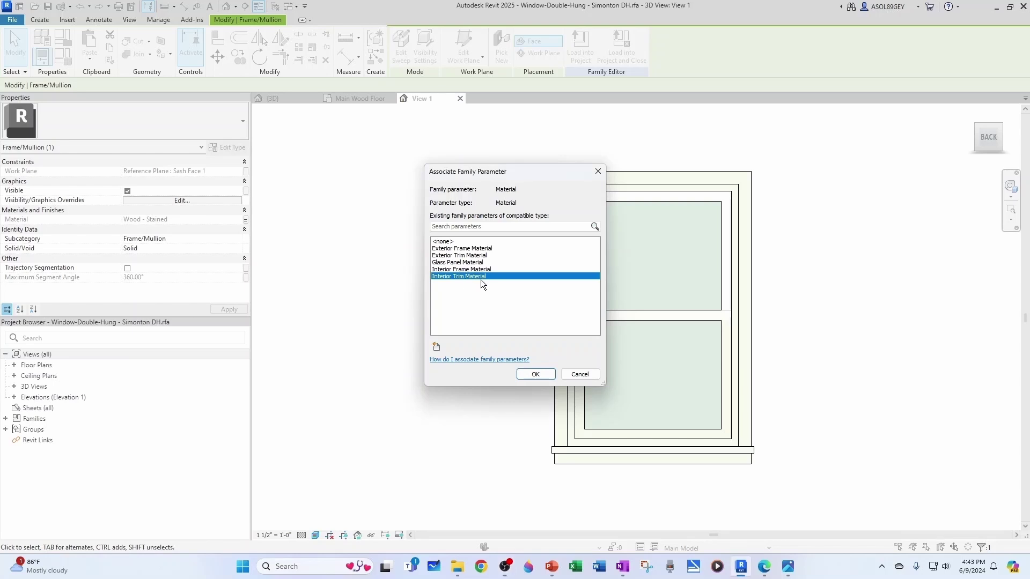
{"action": "key", "text": "Escape"}
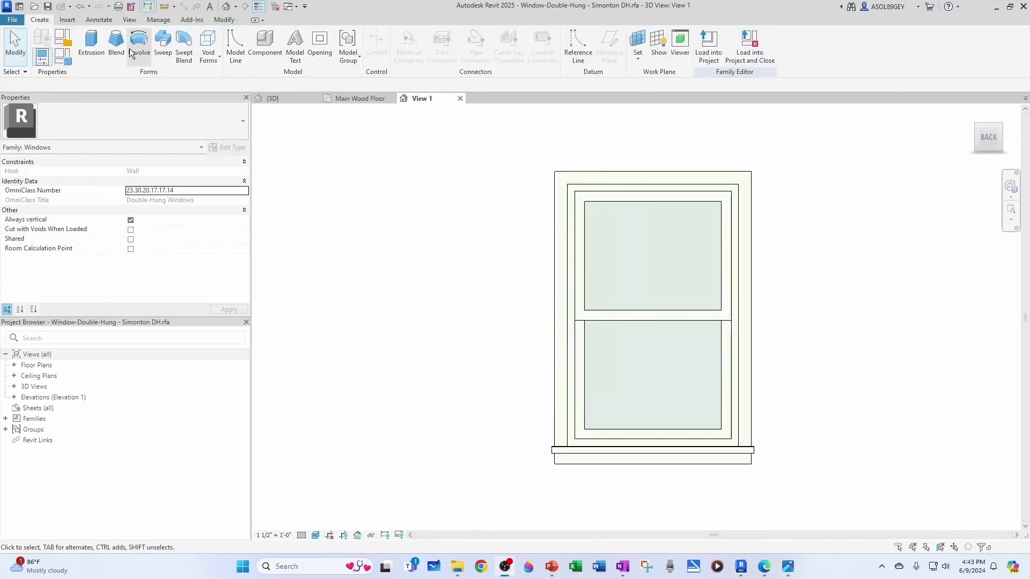
Step: For Exterior Frame Material, duplicate Clad - White as Clad - White Simonton with a pure white colour
{"action": "left_click", "coordinate": [67, 59]}
{"action": "scroll", "coordinate": [439, 292], "scroll_direction": "down", "scroll_amount": 2}
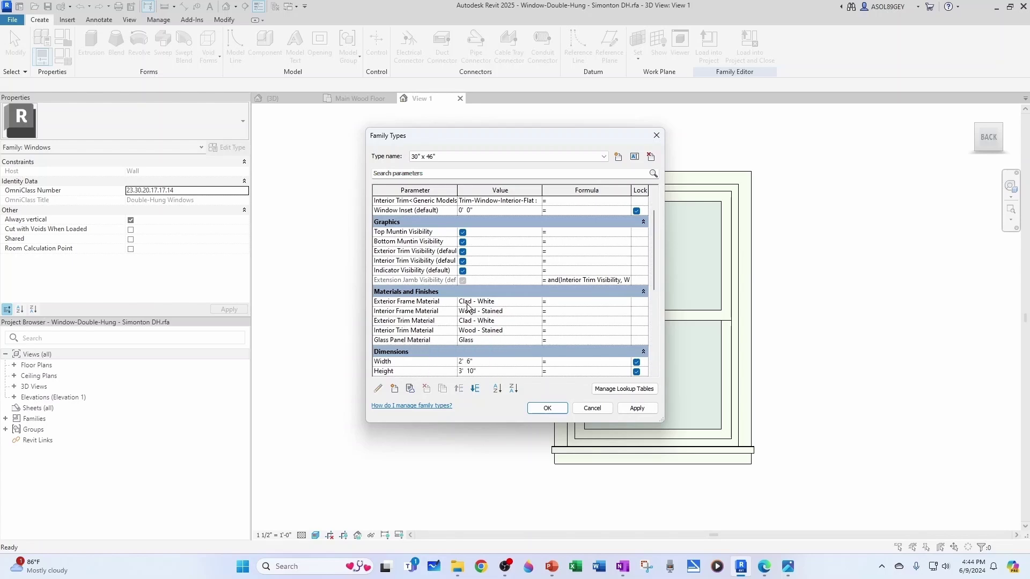
{"action": "left_click", "coordinate": [498, 301]}
{"action": "left_click", "coordinate": [536, 302]}
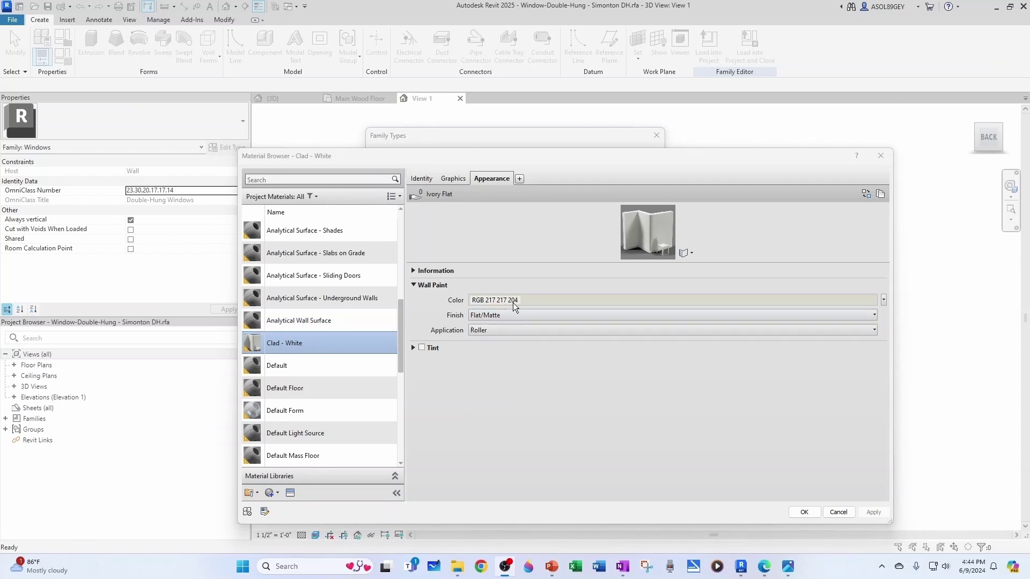
{"action": "right_click", "coordinate": [320, 344]}
{"action": "left_click", "coordinate": [355, 363]}
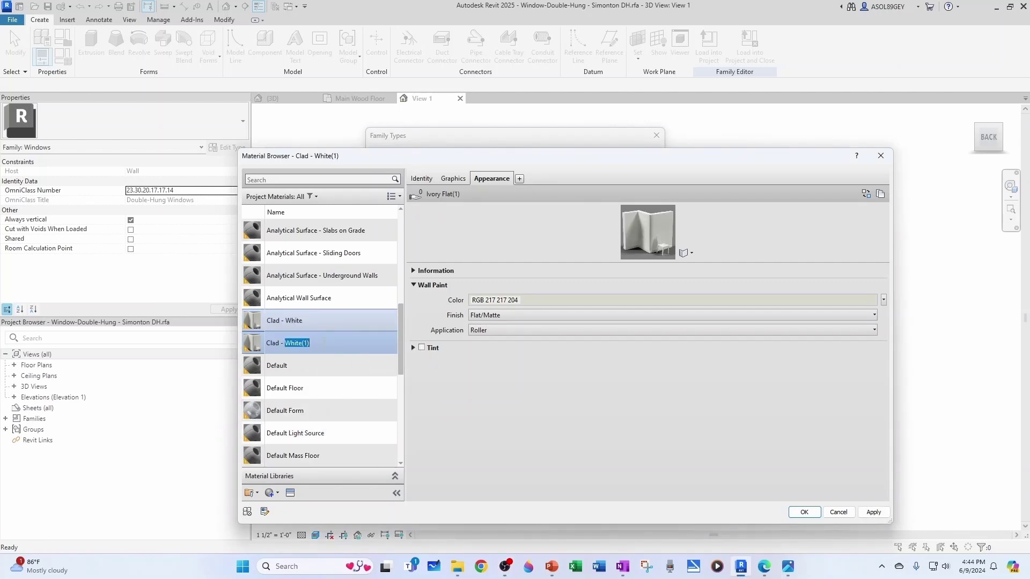
{"action": "type", "text": "Wh"}
{"action": "left_click", "coordinate": [578, 300]}
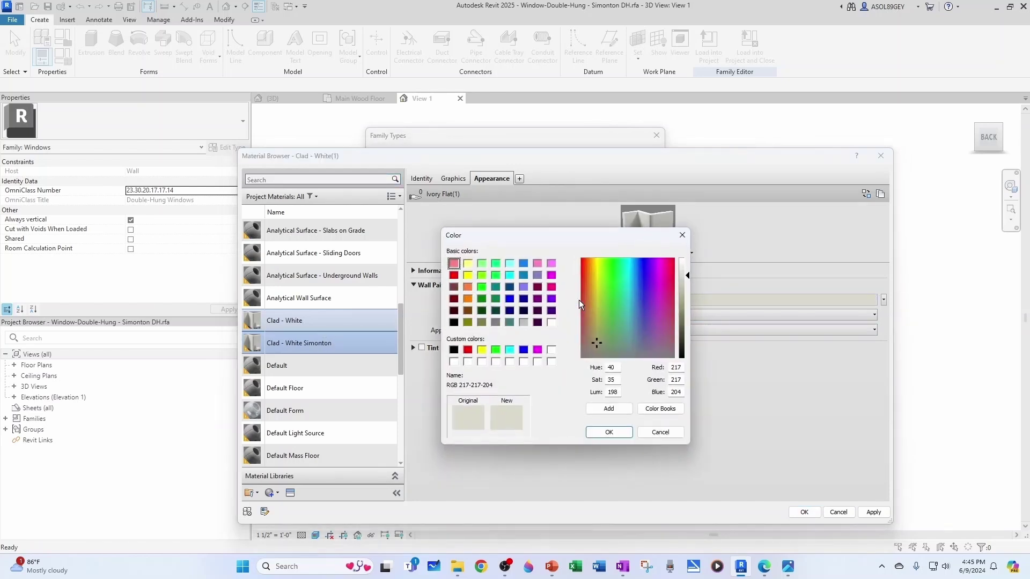
{"action": "left_click", "coordinate": [549, 322]}
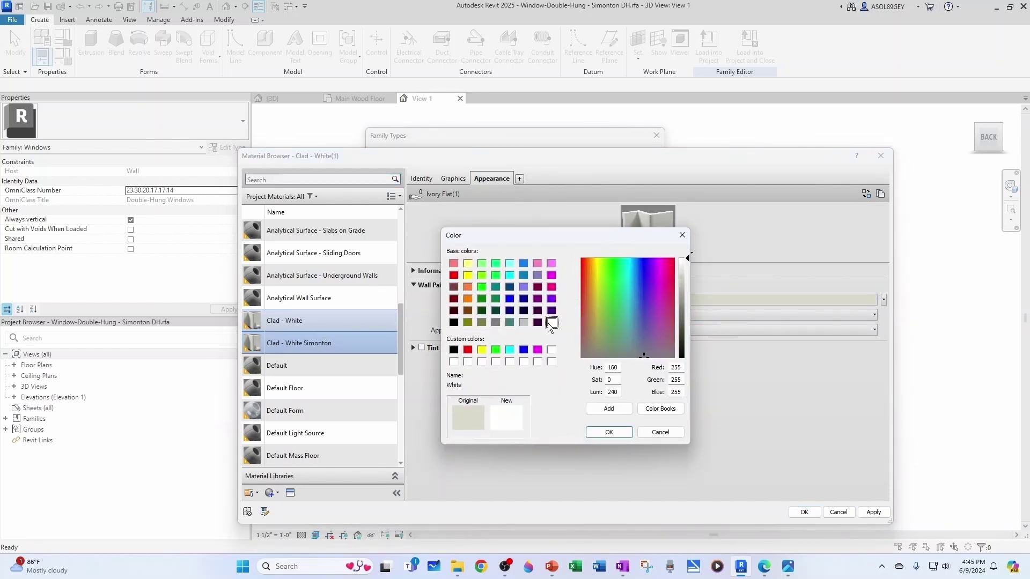
{"action": "left_click", "coordinate": [607, 432]}
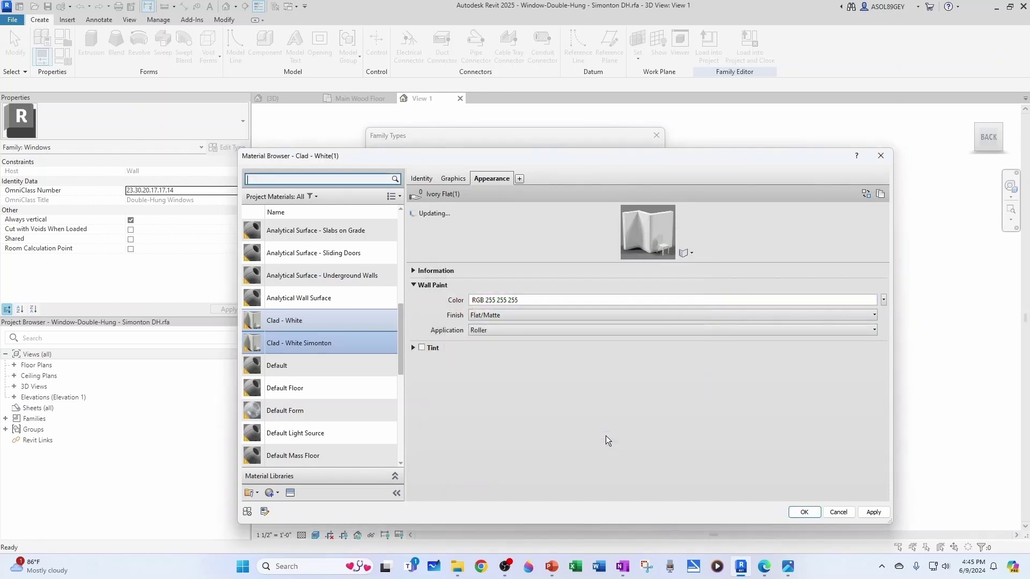
Step: Replace the new material's appearance with the PVC - White asset and confirm both dialogs
{"action": "left_click", "coordinate": [290, 494]}
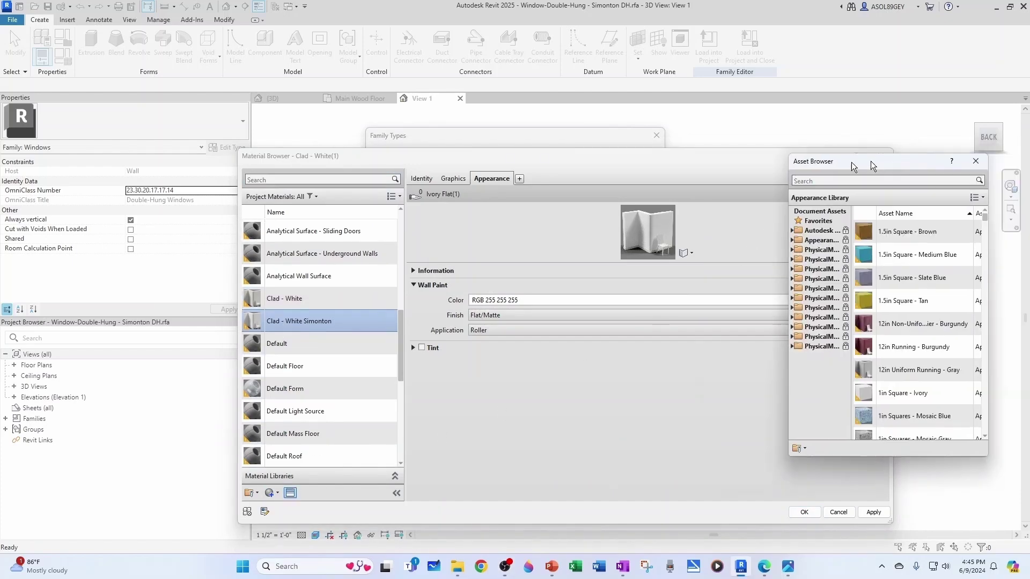
{"action": "left_click", "coordinate": [589, 186]}
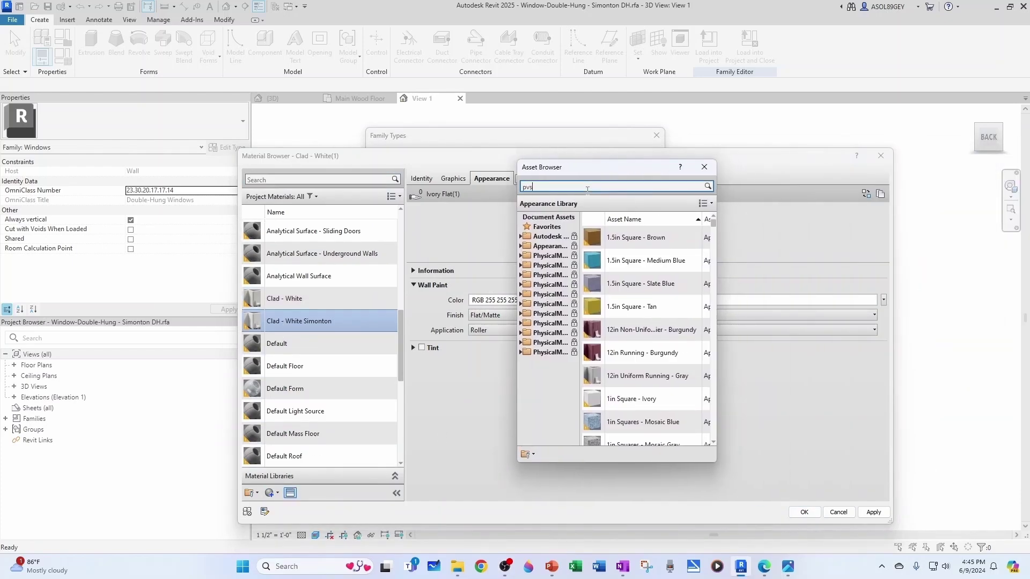
{"action": "type", "text": "pvc"}
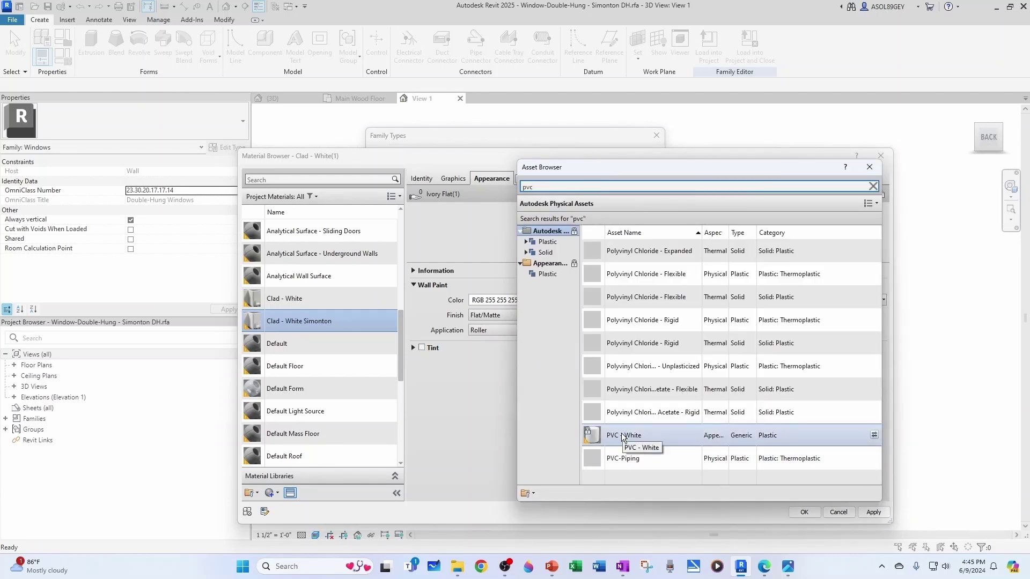
{"action": "left_click", "coordinate": [622, 437]}
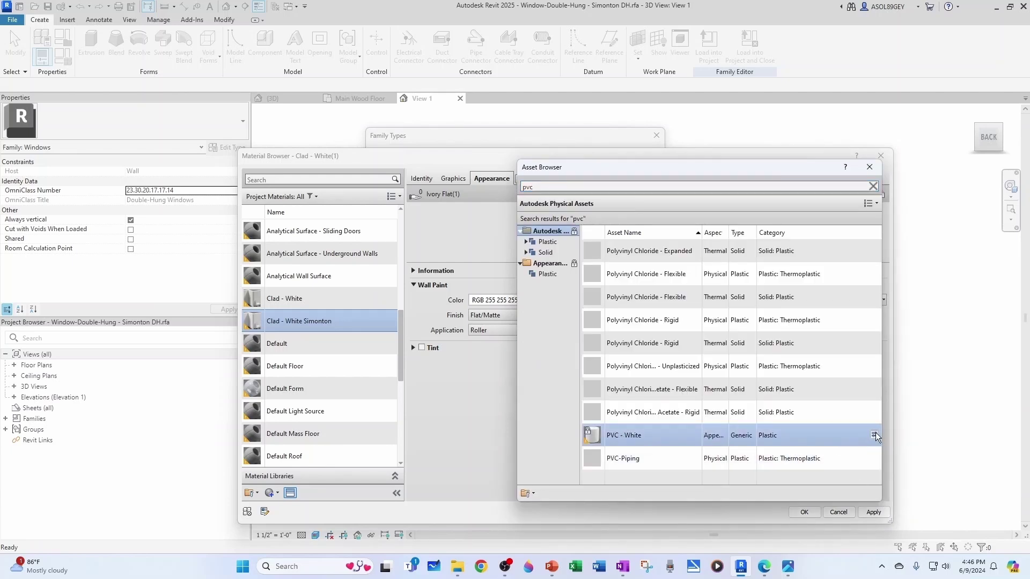
{"action": "left_click", "coordinate": [874, 435]}
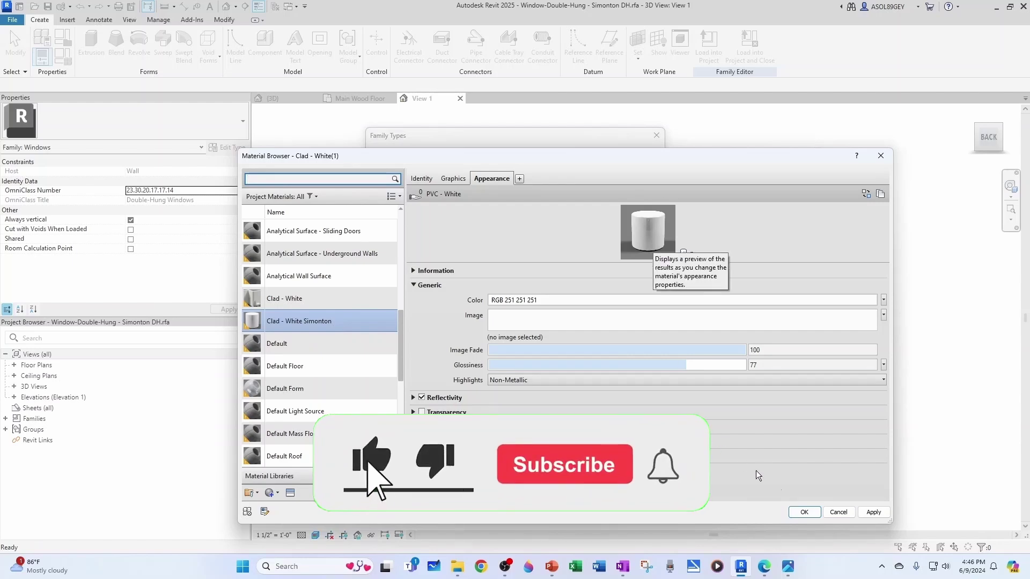
{"action": "left_click", "coordinate": [804, 513]}
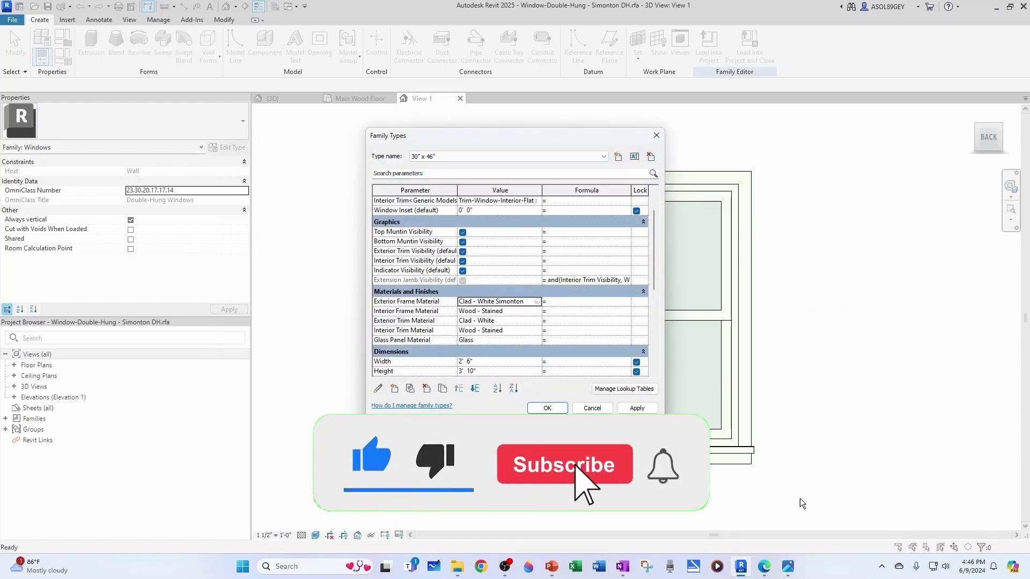
{"action": "left_click", "coordinate": [538, 410]}
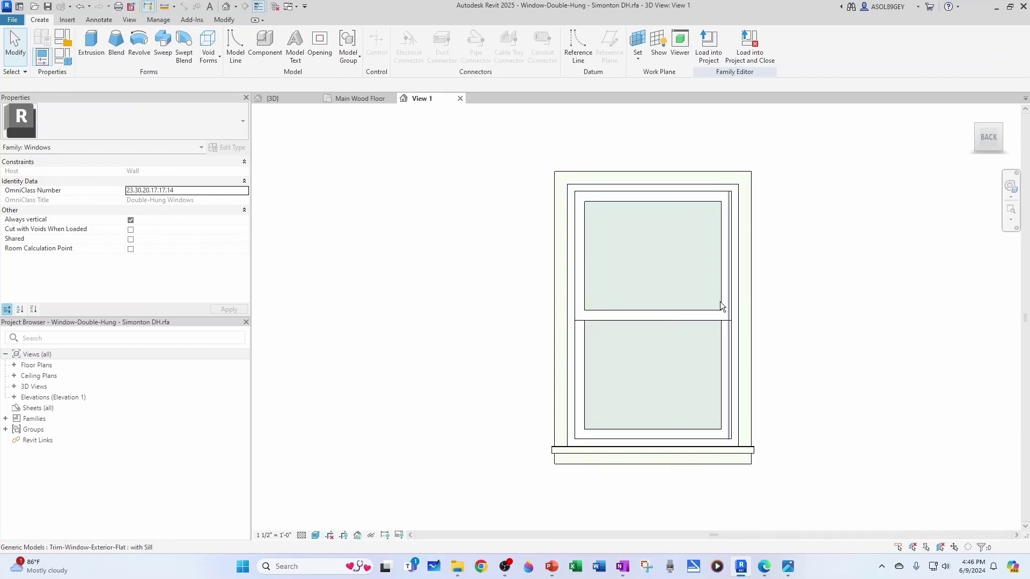
Step: Set the Interior Frame Material to Clad - White Simonton in Family Types
{"action": "left_click", "coordinate": [63, 57]}
{"action": "scroll", "coordinate": [407, 316], "scroll_direction": "down", "scroll_amount": 2}
{"action": "left_click", "coordinate": [392, 311]}
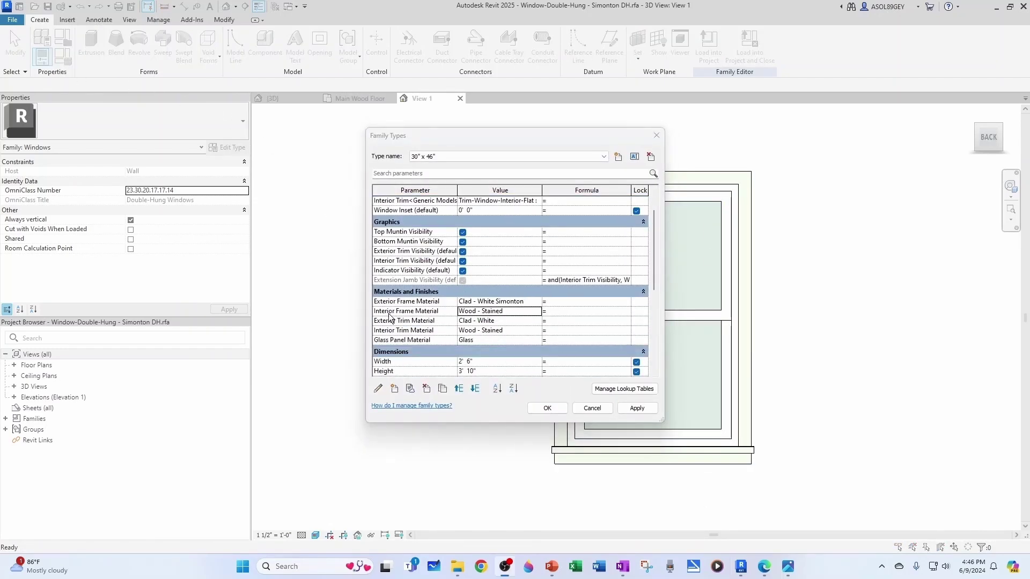
{"action": "left_click", "coordinate": [537, 312]}
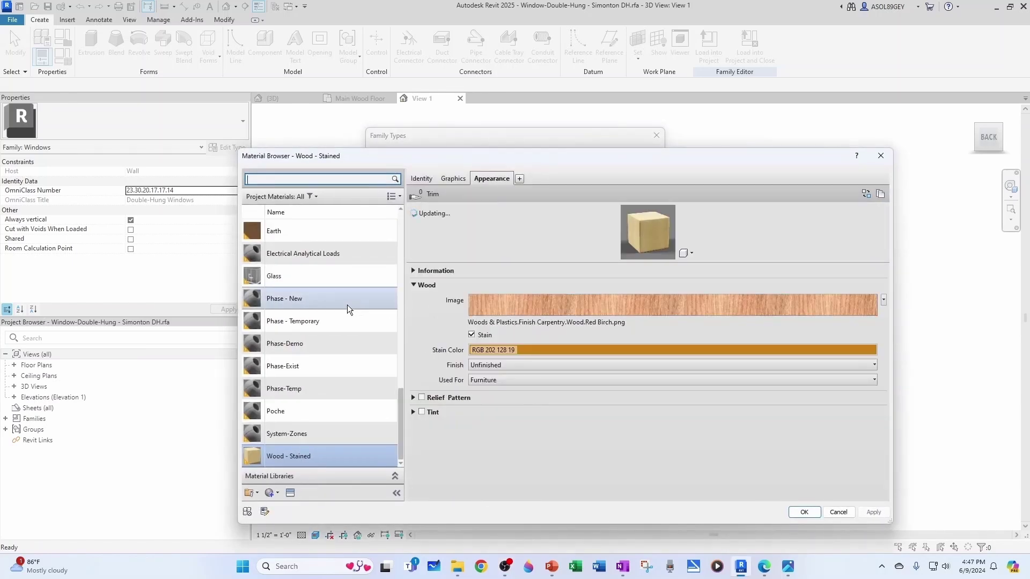
{"action": "scroll", "coordinate": [347, 304], "scroll_direction": "up", "scroll_amount": 5}
{"action": "left_click", "coordinate": [310, 355]}
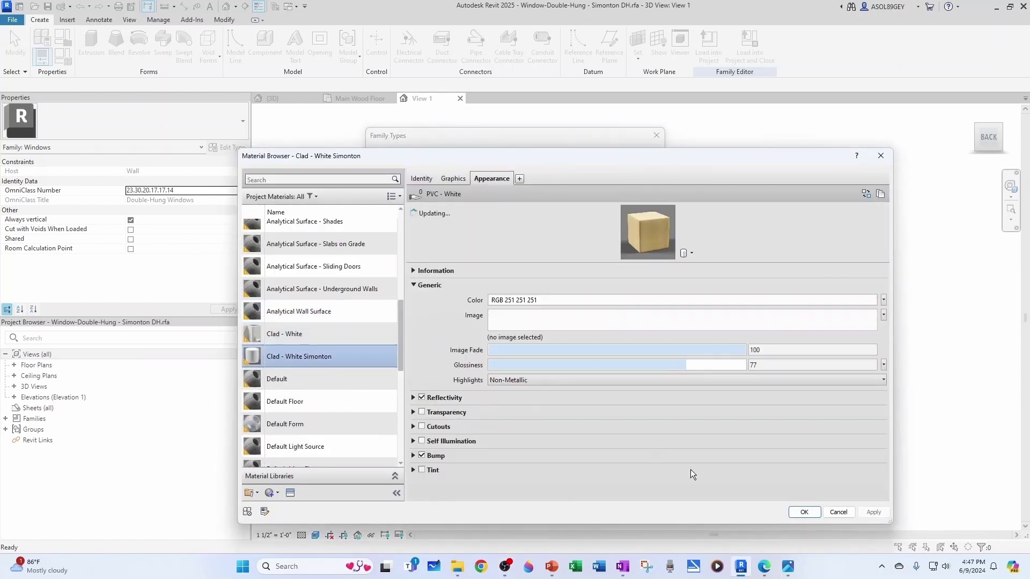
{"action": "left_click", "coordinate": [803, 512]}
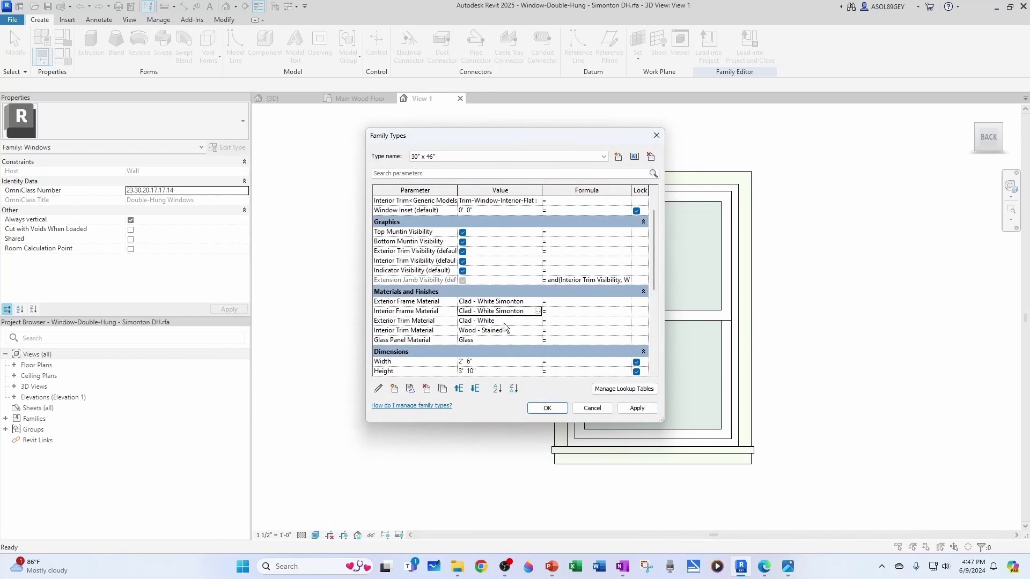
Step: Set Exterior Trim and Interior Trim Material to Clad - White Simonton, then save the family
{"action": "left_click", "coordinate": [538, 321]}
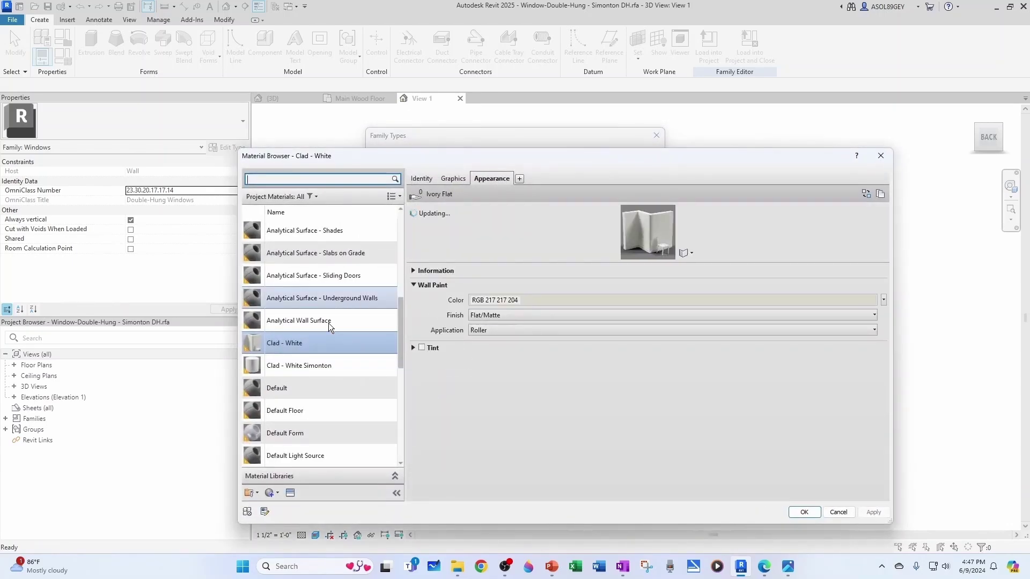
{"action": "left_click", "coordinate": [323, 367]}
{"action": "left_click", "coordinate": [803, 512]}
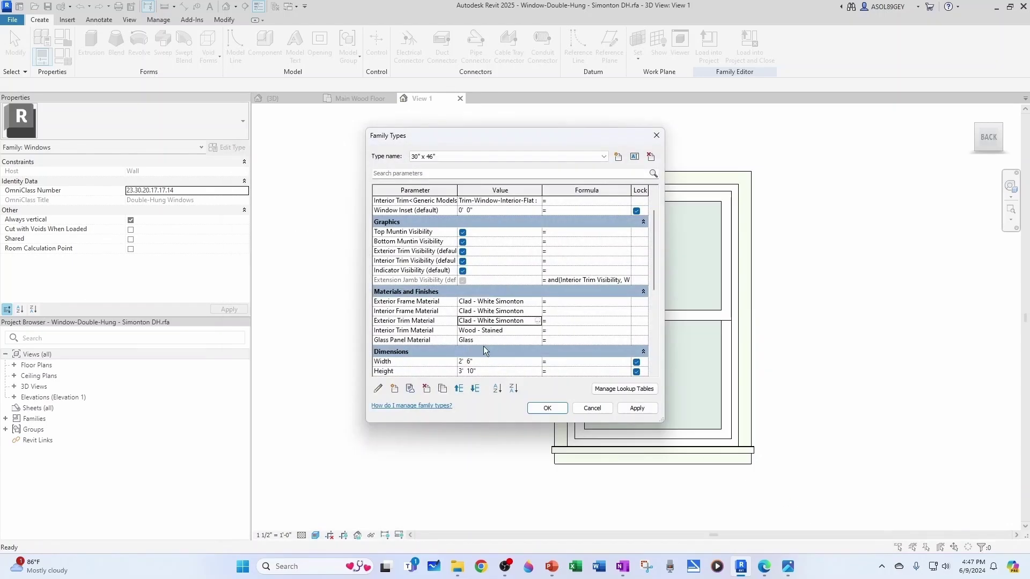
{"action": "left_click", "coordinate": [538, 332]}
{"action": "left_click", "coordinate": [330, 298]}
{"action": "left_click", "coordinate": [797, 512]}
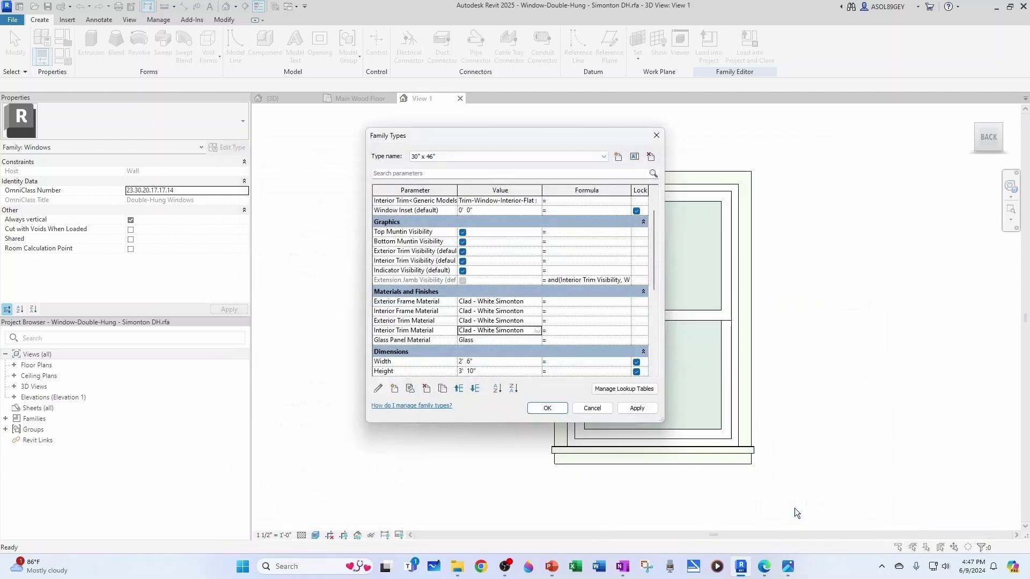
{"action": "left_click", "coordinate": [546, 408]}
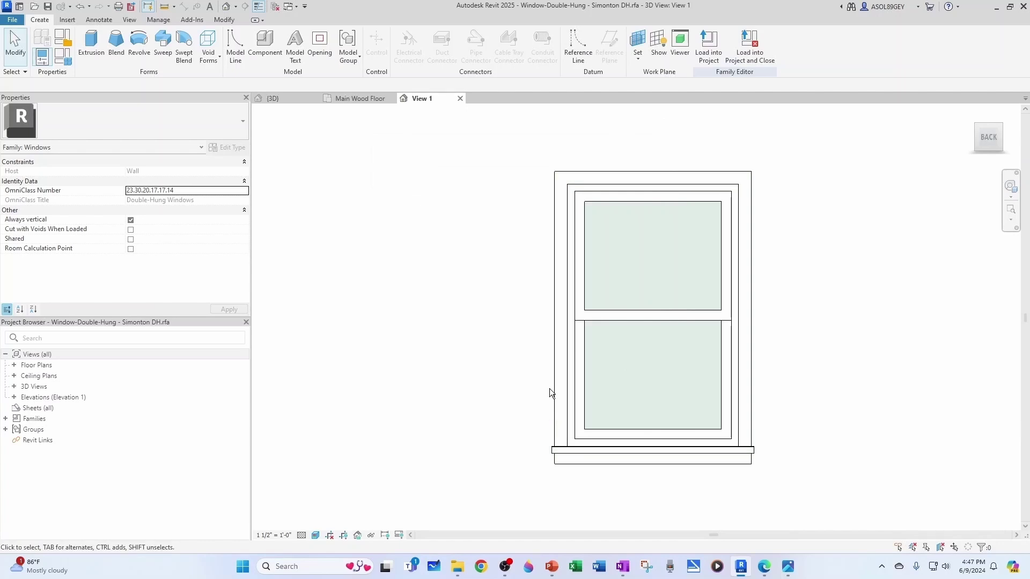
{"action": "middle_click_drag", "start_coordinate": [586, 384], "coordinate": [661, 404], "text": "shift"}
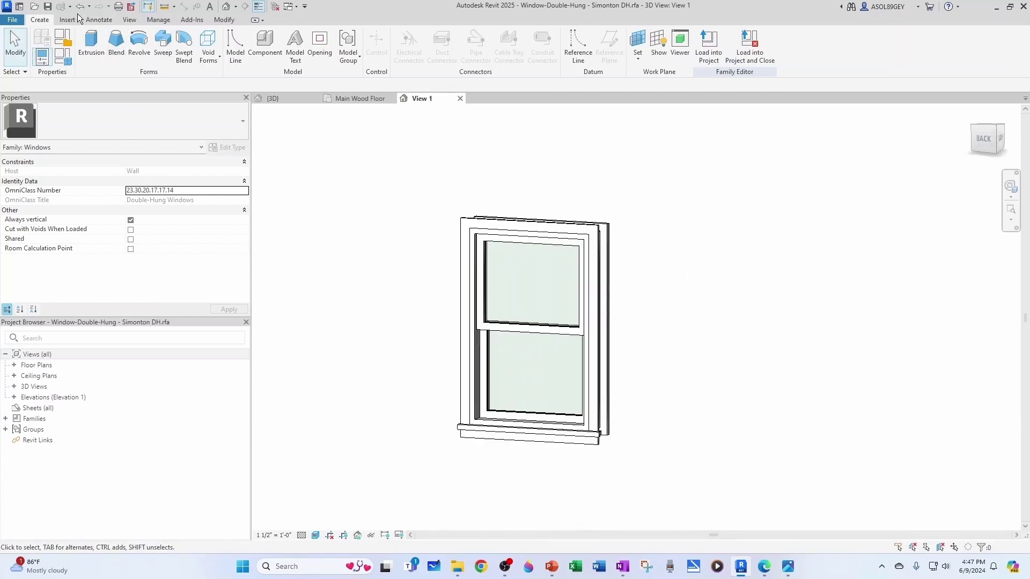
{"action": "left_click", "coordinate": [48, 7]}
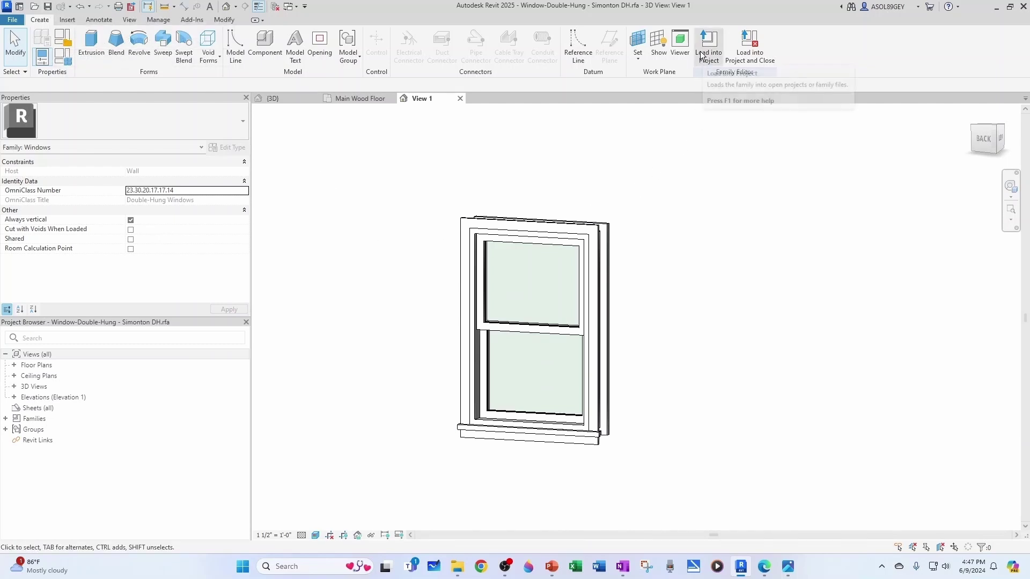
{"action": "left_click", "coordinate": [62, 38]}
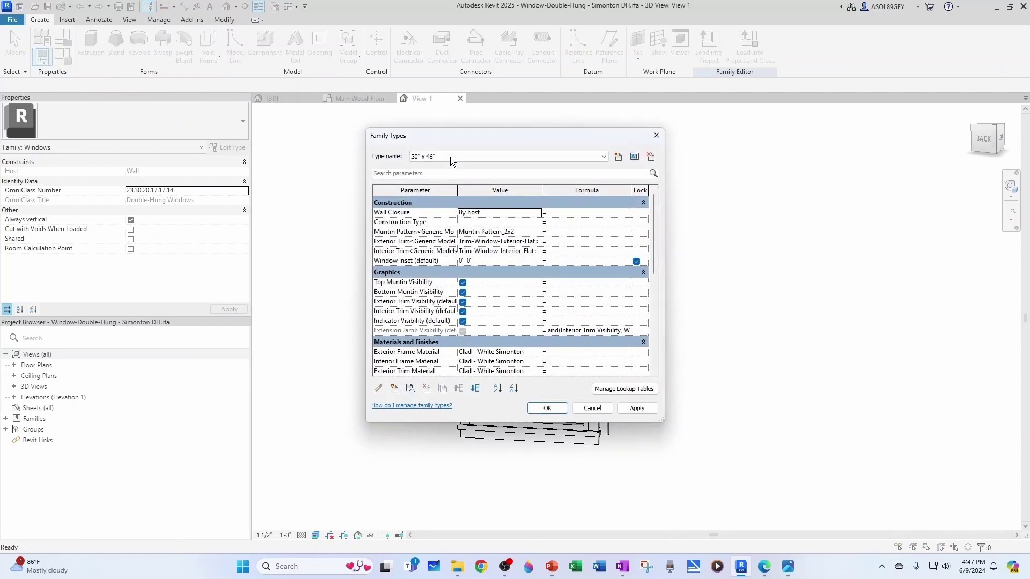
{"action": "left_click", "coordinate": [450, 156]}
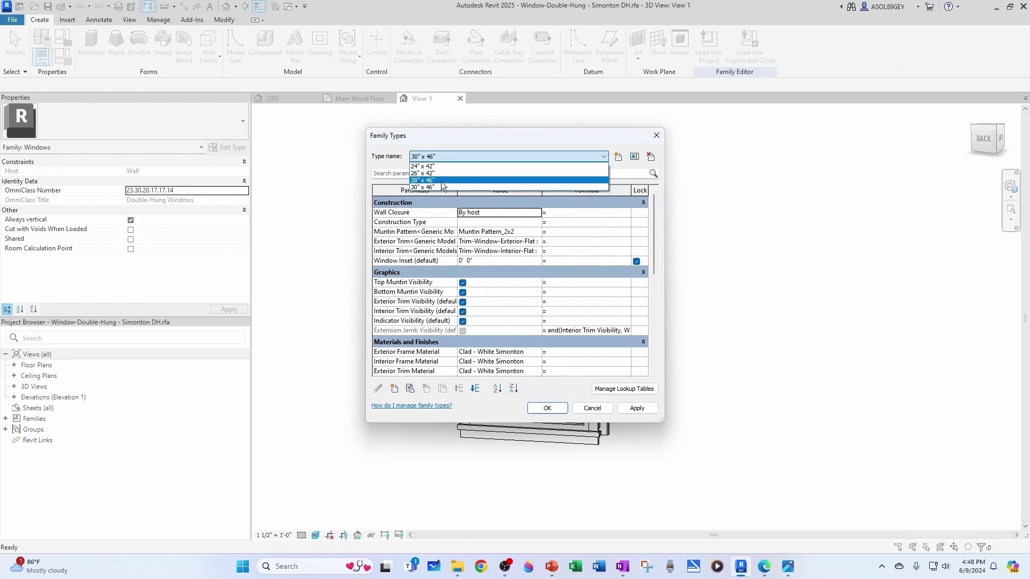
{"action": "key", "text": "Escape"}
{"action": "key", "text": "Escape"}
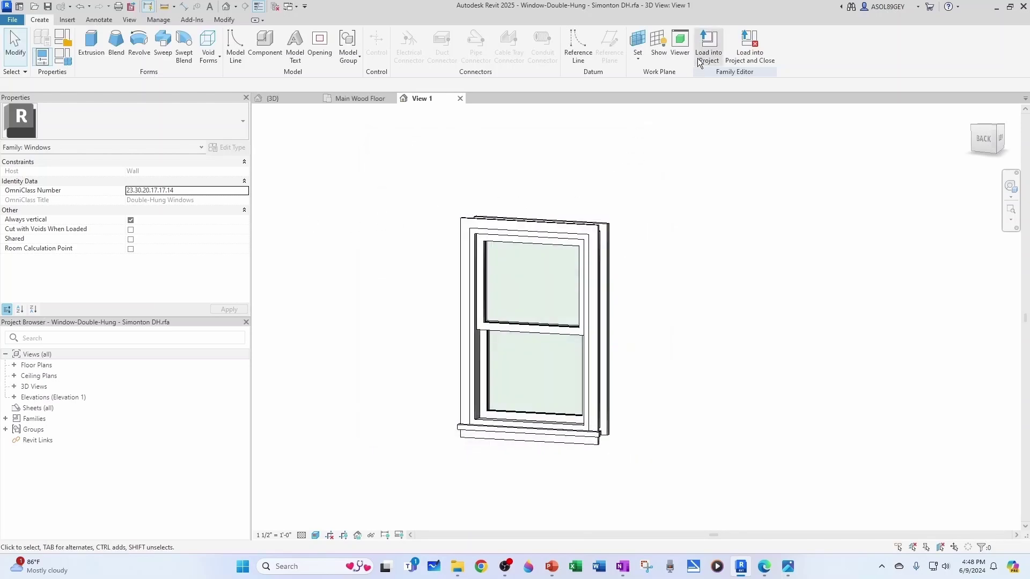
{"action": "left_click", "coordinate": [702, 55]}
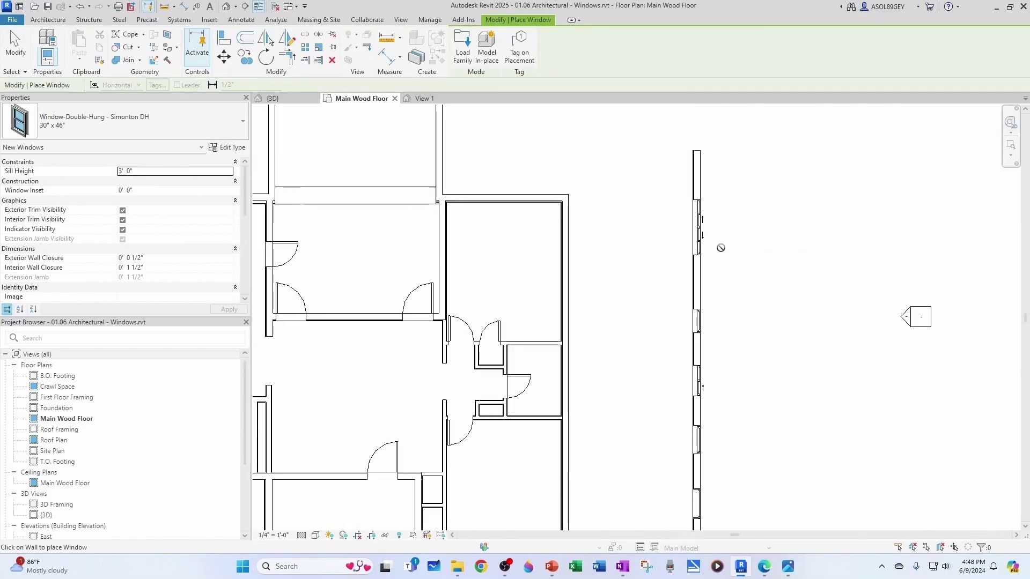
Step: Place the Simonton DH 30" x 46" window in the exterior wall of the Main Wood Floor plan
{"action": "scroll", "coordinate": [692, 263], "scroll_direction": "up", "scroll_amount": 4}
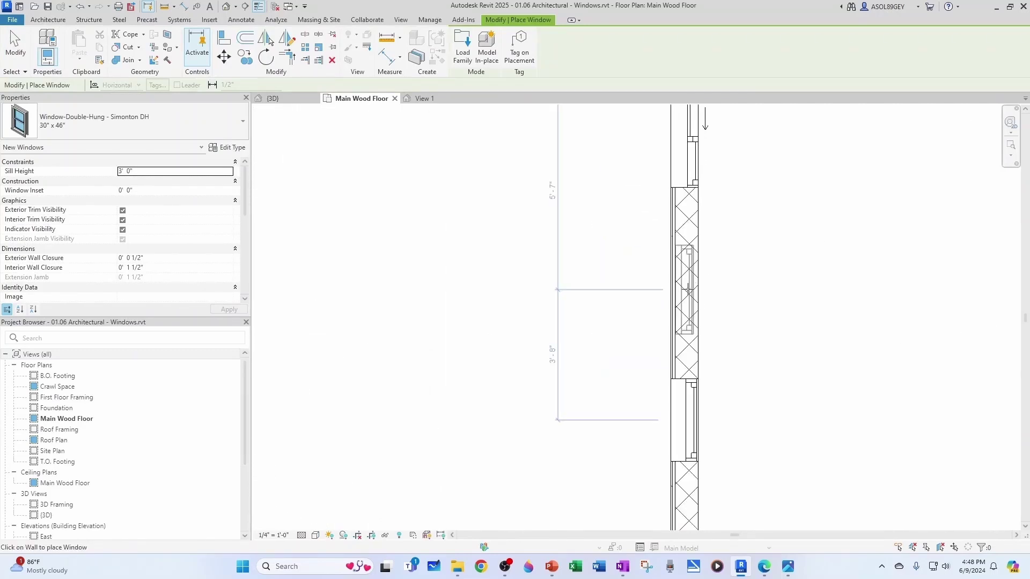
{"action": "left_click", "coordinate": [688, 290]}
{"action": "key", "text": "Escape"}
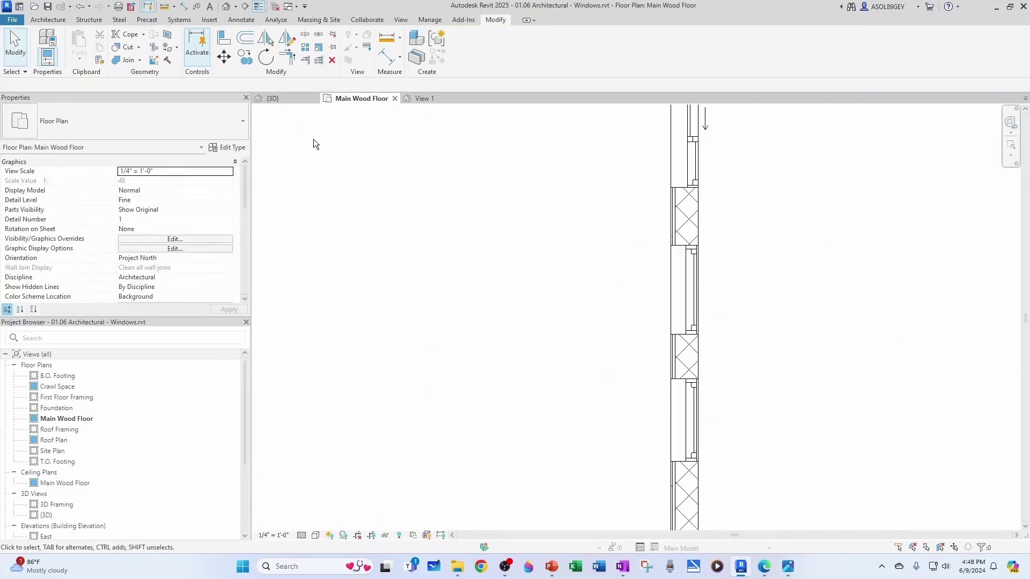
Step: In the 3D view, select the old double-hung and new Simonton windows to compare them
{"action": "left_click", "coordinate": [284, 101]}
{"action": "scroll", "coordinate": [651, 352], "scroll_direction": "up", "scroll_amount": 4}
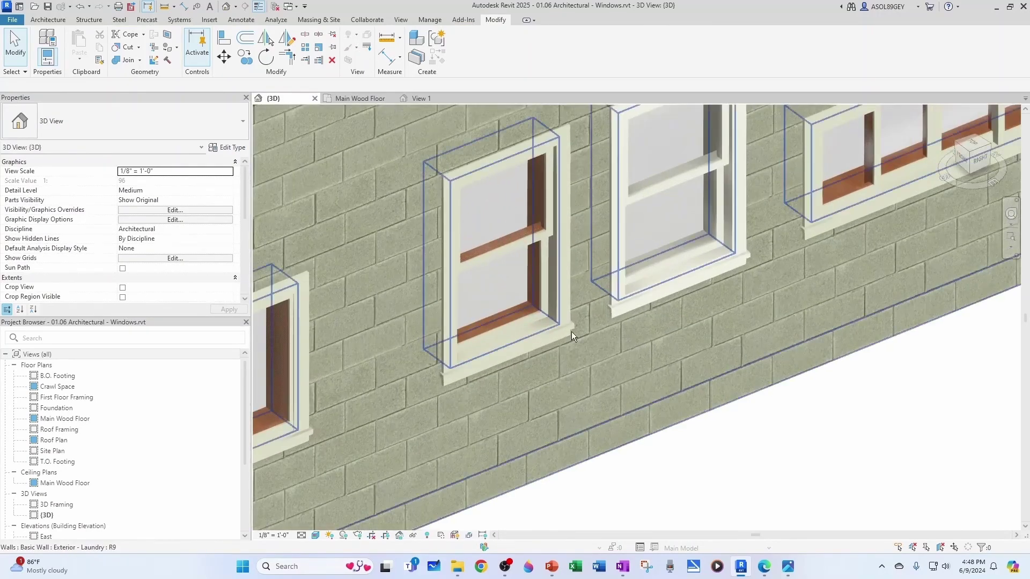
{"action": "left_click", "coordinate": [551, 253]}
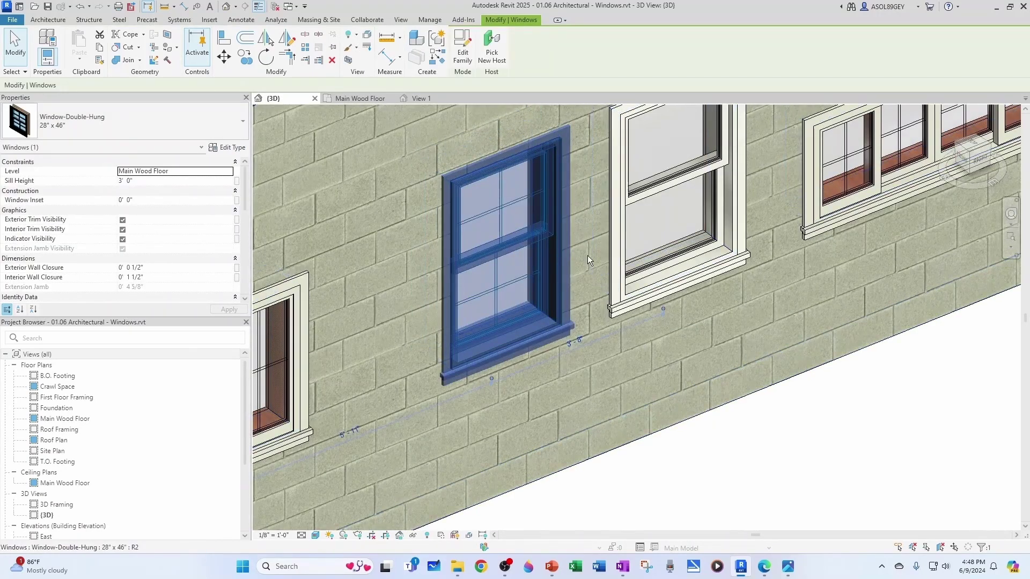
{"action": "left_click", "coordinate": [634, 280]}
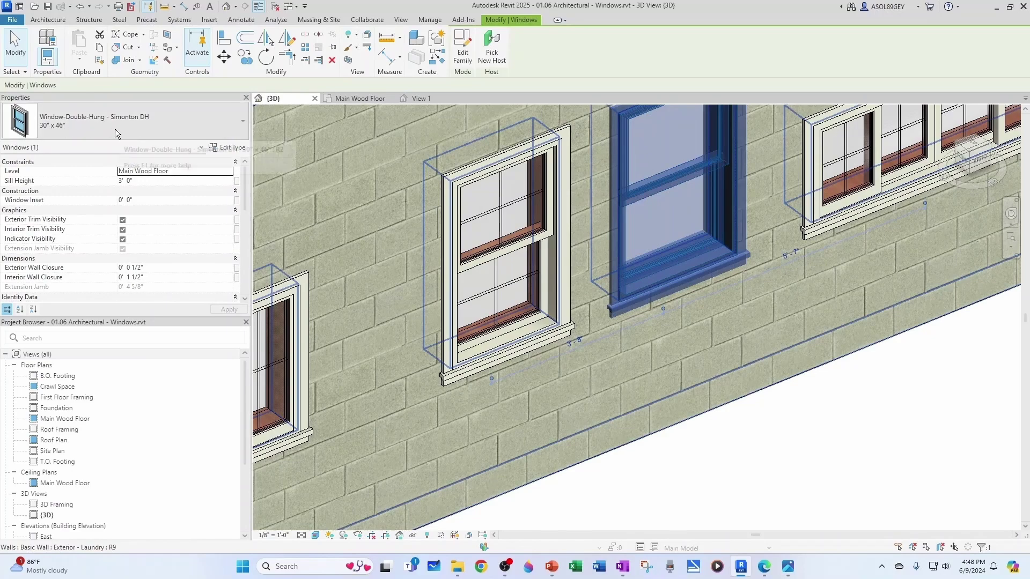
{"action": "key", "text": "Escape"}
{"action": "scroll", "coordinate": [693, 378], "scroll_direction": "down", "scroll_amount": 2}
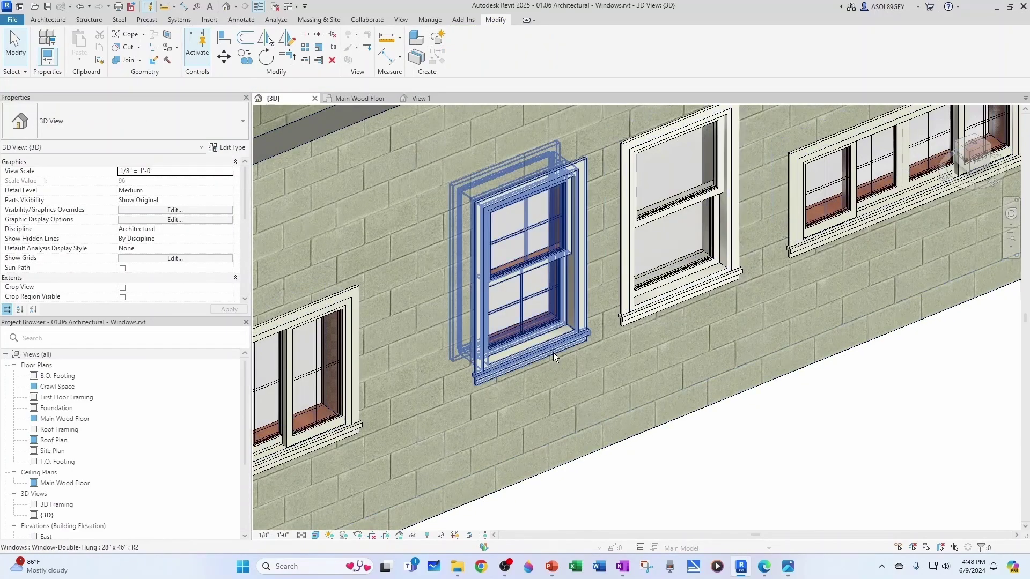
{"action": "left_click", "coordinate": [553, 353]}
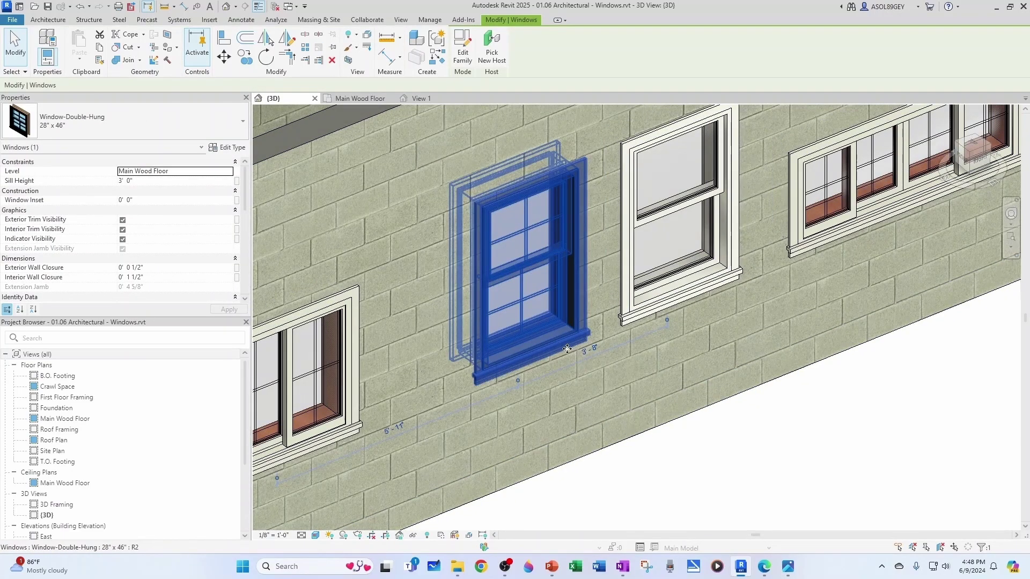
{"action": "key", "text": "Escape"}
{"action": "scroll", "coordinate": [234, 433], "scroll_direction": "down", "scroll_amount": 3}
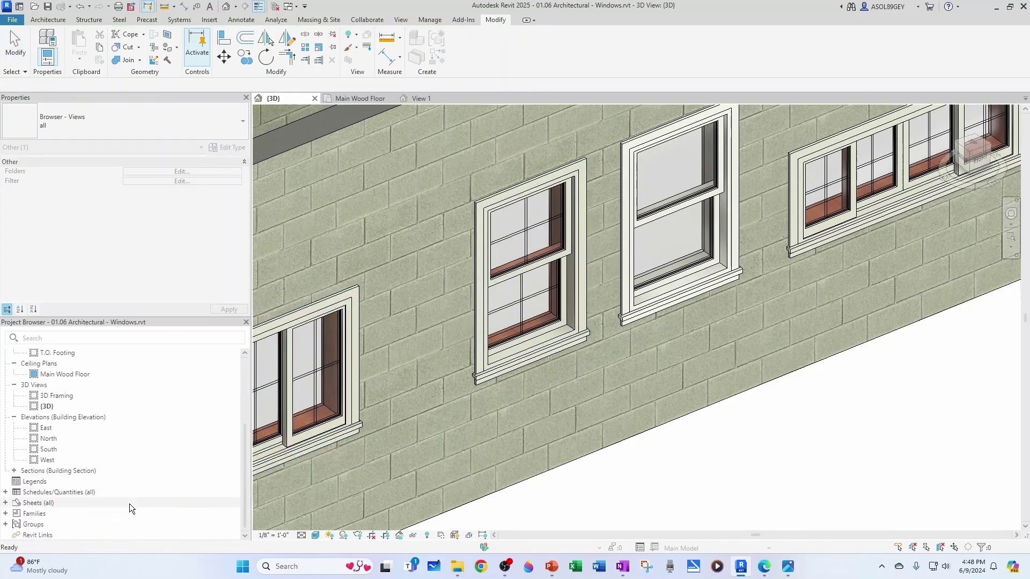
Step: Delete the old Window-Double-Hung family from the project's Windows families, confirming the warning
{"action": "double_click", "coordinate": [34, 513]}
{"action": "scroll", "coordinate": [66, 494], "scroll_direction": "down", "scroll_amount": 10}
{"action": "scroll", "coordinate": [66, 493], "scroll_direction": "down", "scroll_amount": 2}
{"action": "left_click", "coordinate": [14, 516]}
{"action": "scroll", "coordinate": [15, 515], "scroll_direction": "down", "scroll_amount": 2}
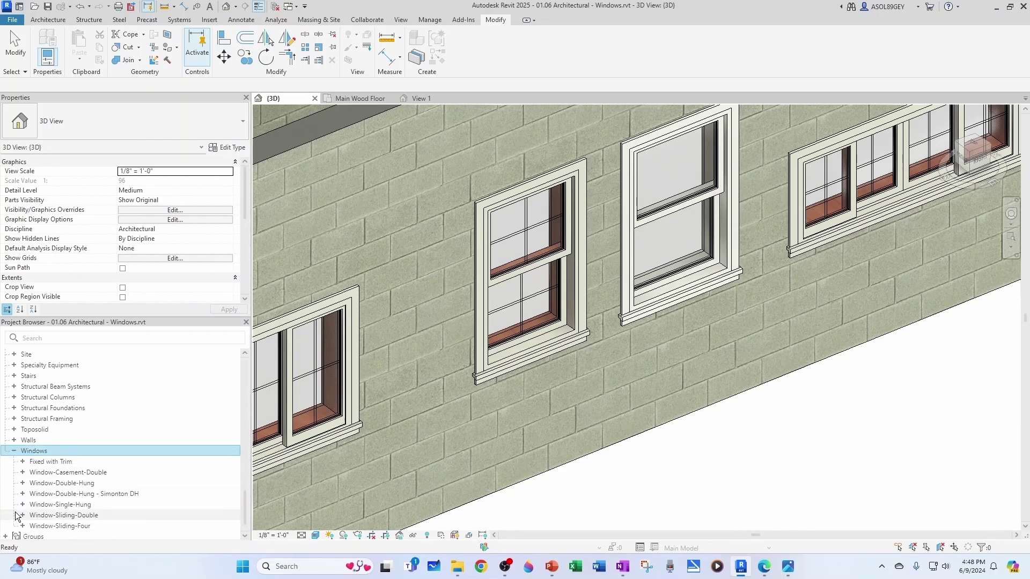
{"action": "scroll", "coordinate": [17, 516], "scroll_direction": "down", "scroll_amount": 1}
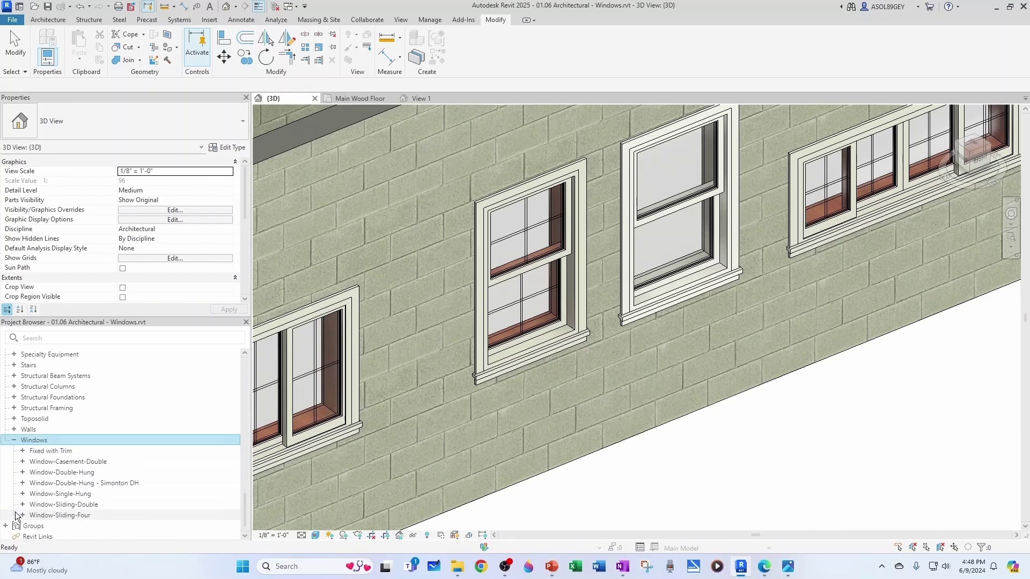
{"action": "right_click", "coordinate": [62, 472]}
{"action": "left_click", "coordinate": [108, 359]}
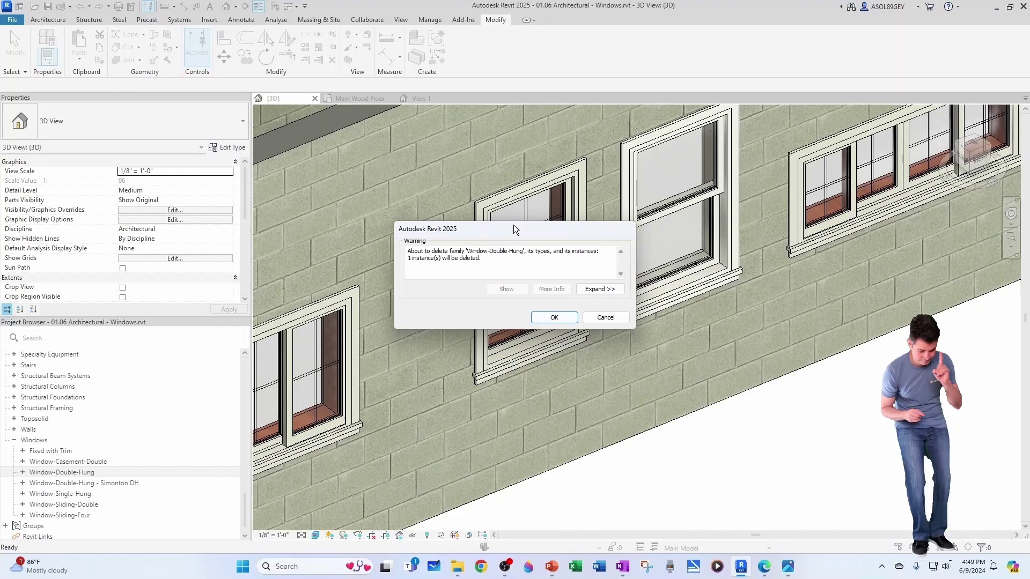
{"action": "left_click", "coordinate": [560, 317]}
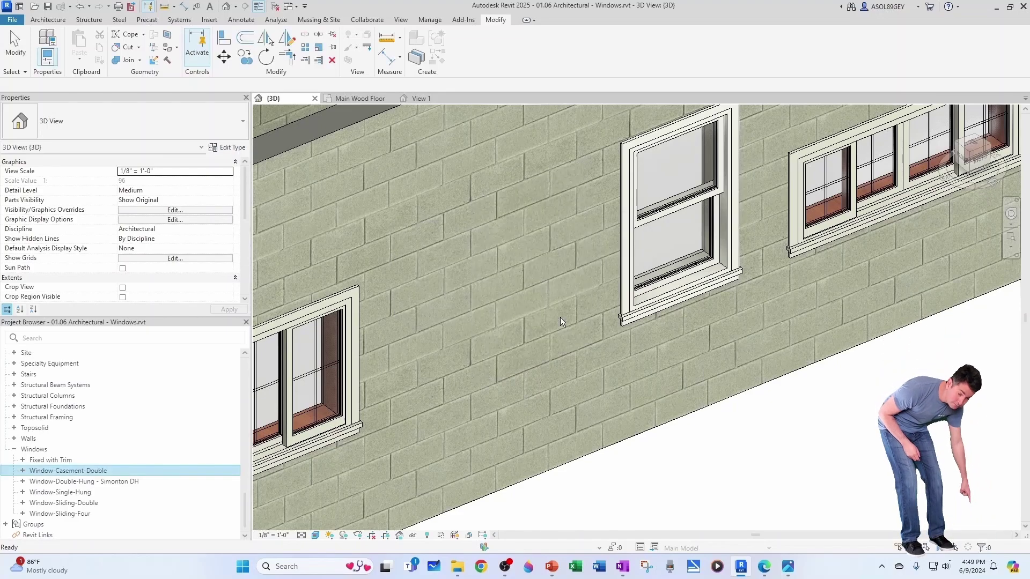
Step: Zoom out to show the whole wall and bring up the reference window photo
{"action": "scroll", "coordinate": [803, 433], "scroll_direction": "down", "scroll_amount": 1}
{"action": "scroll", "coordinate": [771, 462], "scroll_direction": "down", "scroll_amount": 3}
{"action": "scroll", "coordinate": [751, 409], "scroll_direction": "down", "scroll_amount": 2}
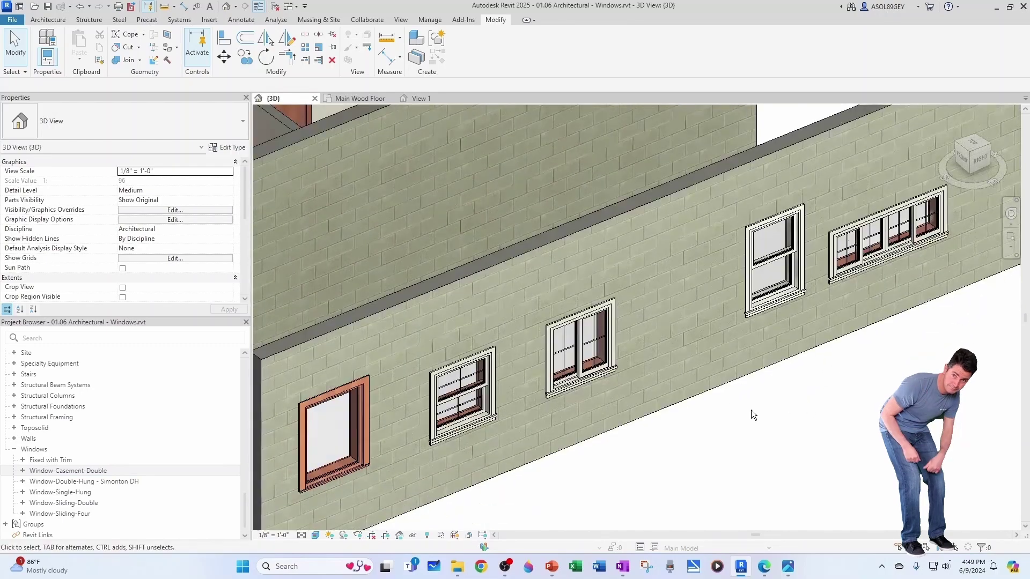
{"action": "key", "text": "alt+Tab"}
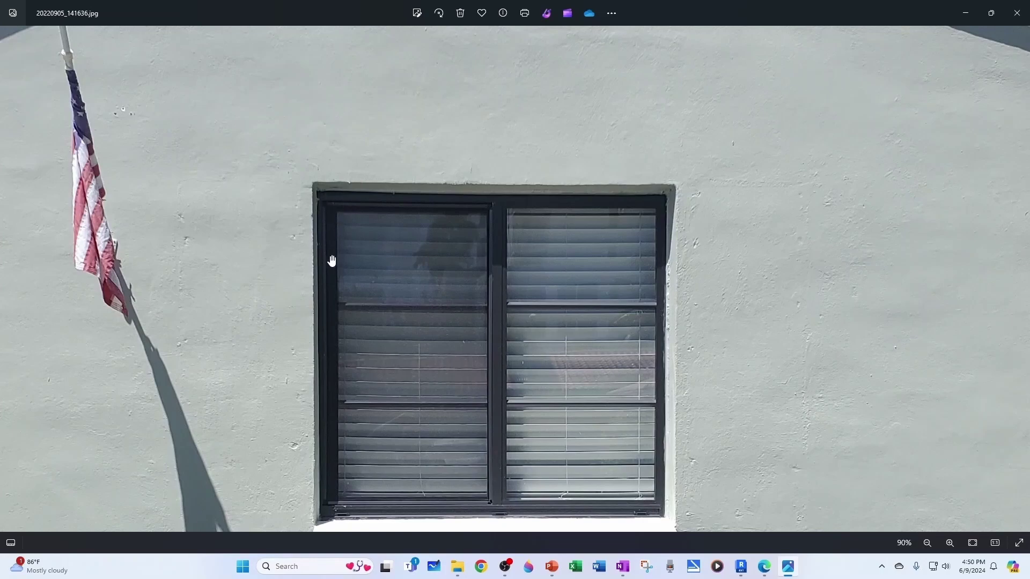
Step: Minimize the reference photo and return to Revit's 3D wall view
{"action": "key", "text": "super+Down"}
{"action": "key", "text": "super+Down"}
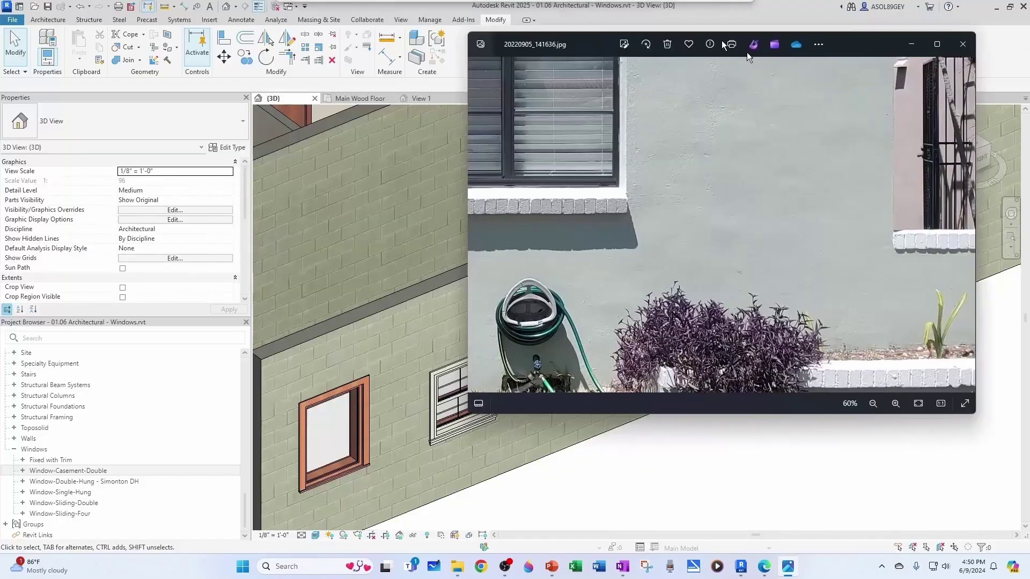
{"action": "scroll", "coordinate": [517, 298], "scroll_direction": "up", "scroll_amount": 2}
Step: Open the Fixed with Trim window family for editing and orbit it in 3D
{"action": "right_click", "coordinate": [511, 292]}
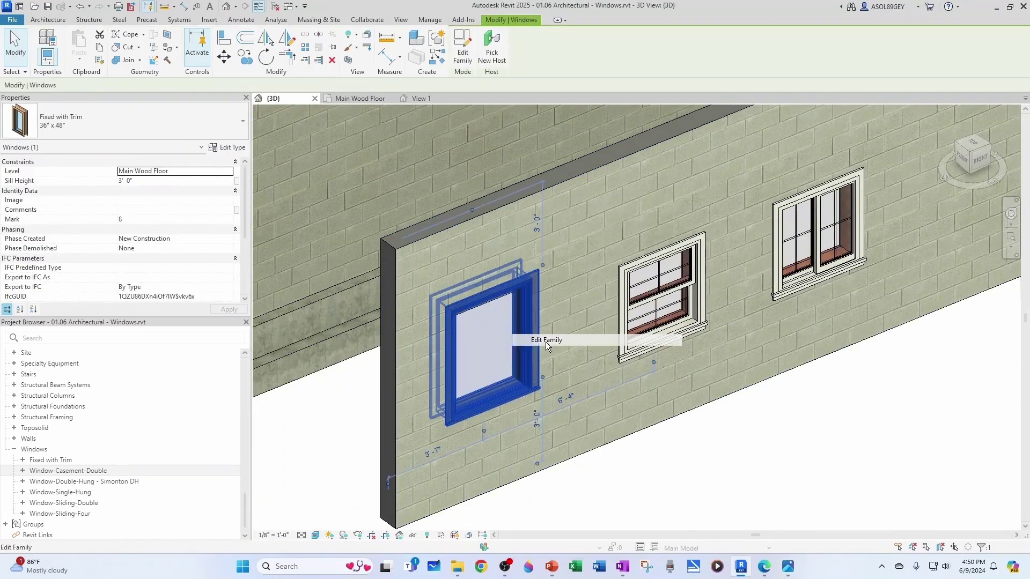
{"action": "left_click", "coordinate": [545, 342]}
{"action": "middle_click_drag", "start_coordinate": [628, 284], "coordinate": [577, 306], "text": "shift"}
{"action": "scroll", "coordinate": [485, 284], "scroll_direction": "up", "scroll_amount": 2}
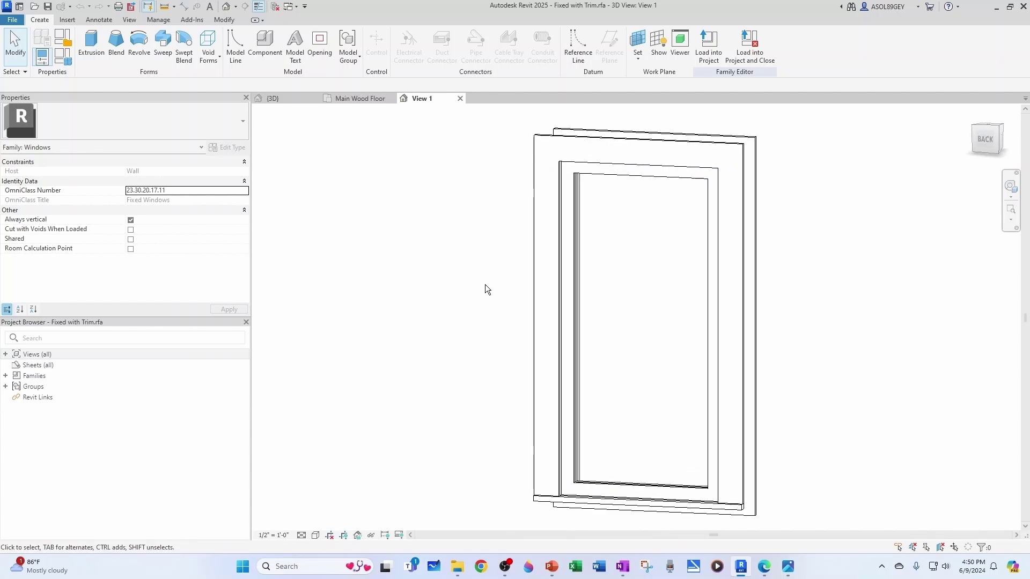
Step: Check the trim extrusion's material parameter association, then open Family Types
{"action": "left_click", "coordinate": [533, 284]}
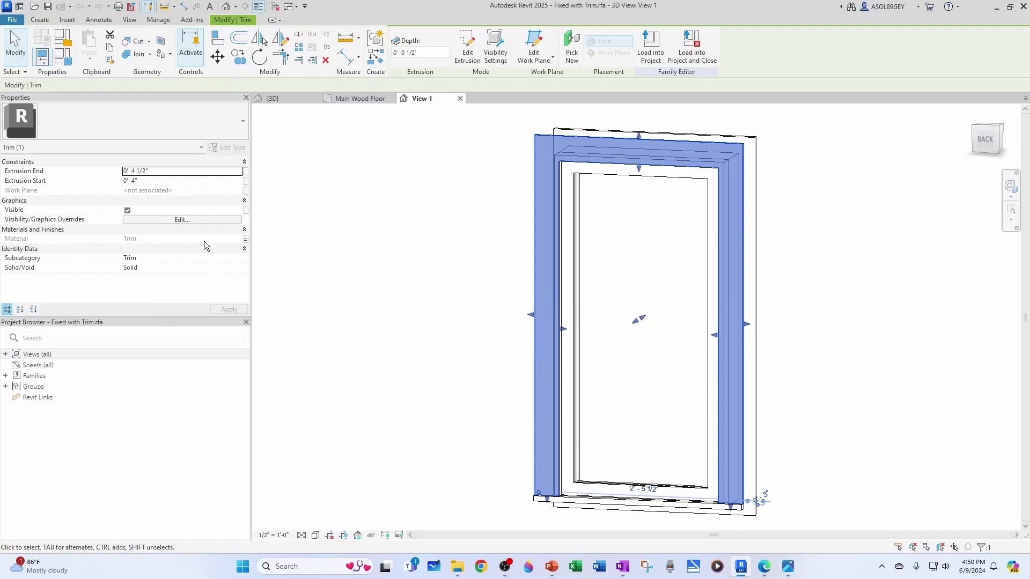
{"action": "left_click", "coordinate": [246, 239]}
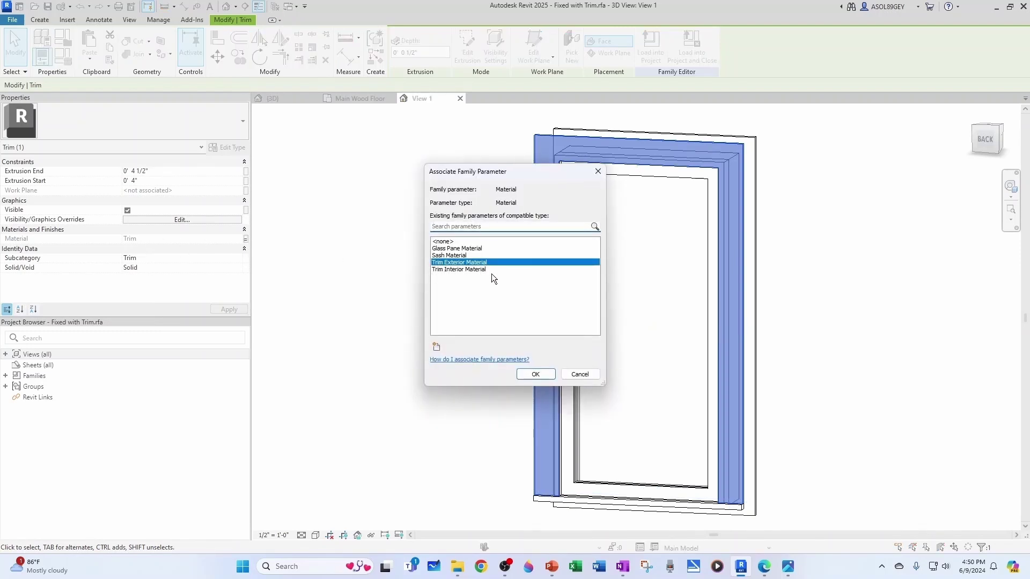
{"action": "key", "text": "Return"}
{"action": "left_click", "coordinate": [307, 184]}
{"action": "left_click", "coordinate": [64, 57]}
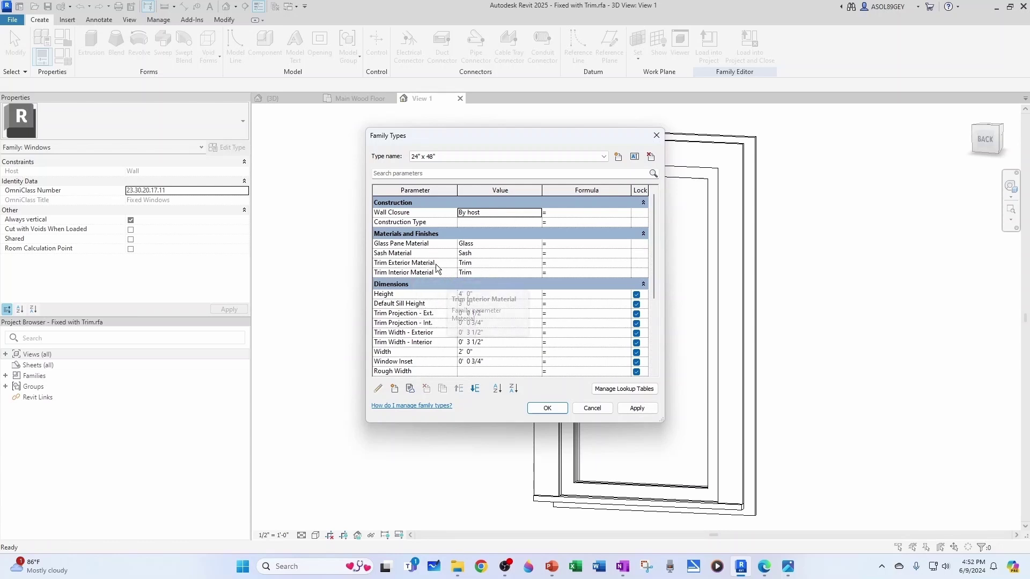
Step: Browse materials for the trim and duplicate the gray Analytical Surface - Sliding Doors material
{"action": "left_click", "coordinate": [538, 263]}
{"action": "left_click", "coordinate": [537, 263]}
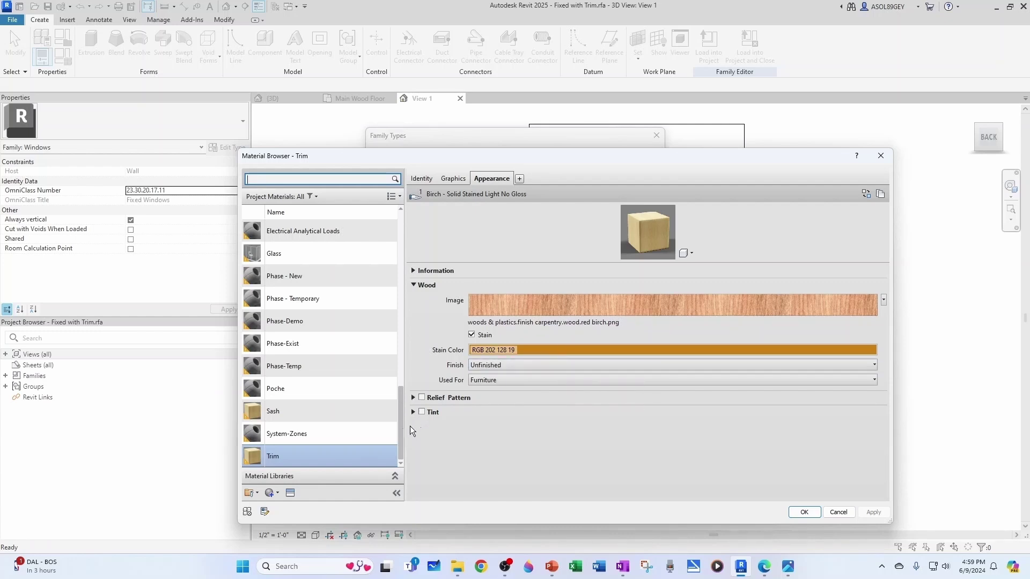
{"action": "left_click_drag", "start_coordinate": [401, 440], "coordinate": [395, 343]}
{"action": "left_click", "coordinate": [301, 314]}
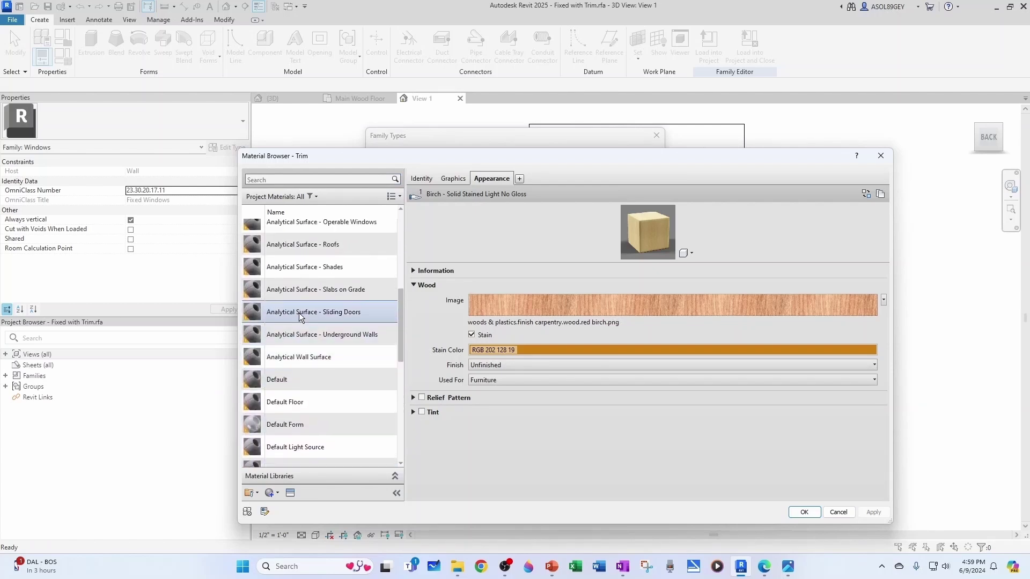
{"action": "right_click", "coordinate": [361, 316]}
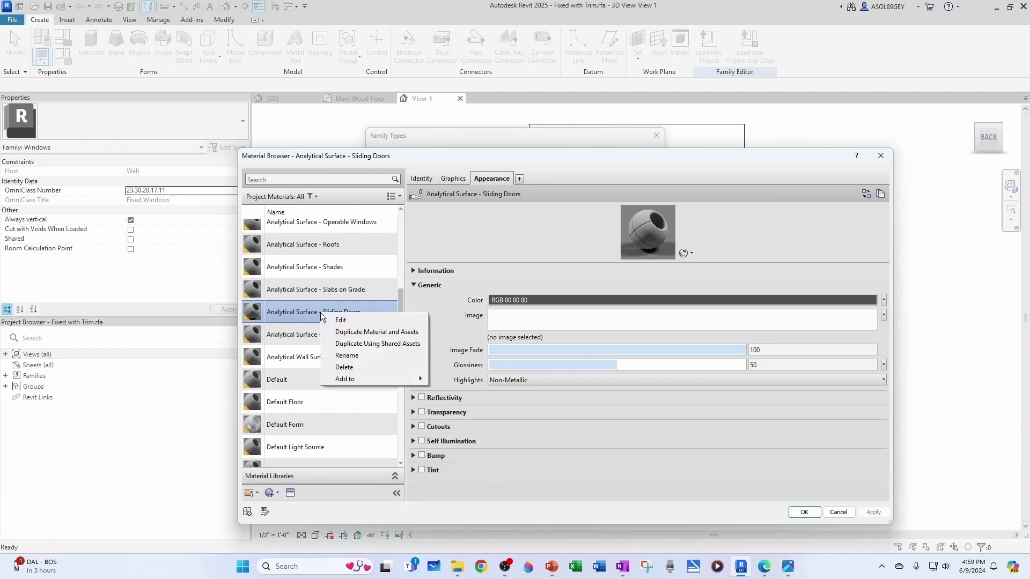
{"action": "left_click", "coordinate": [348, 333]}
Step: Name the duplicate Trim-Lawson, colour it RGB 32 32 32, and assign it as Trim Interior Material
{"action": "key", "text": "BackSpace"}
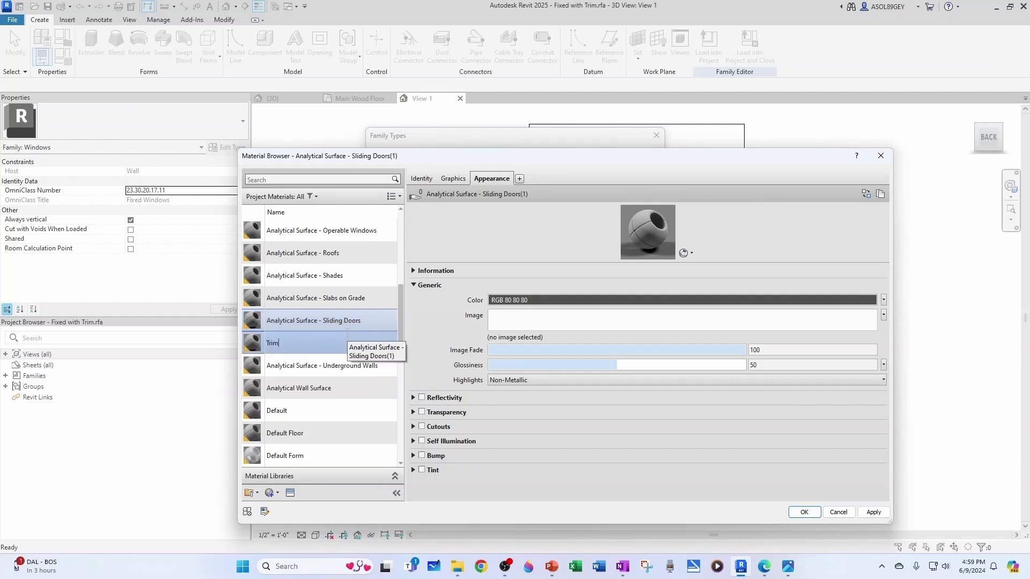
{"action": "type", "text": "Trim-Lawson"}
{"action": "key", "text": "Return"}
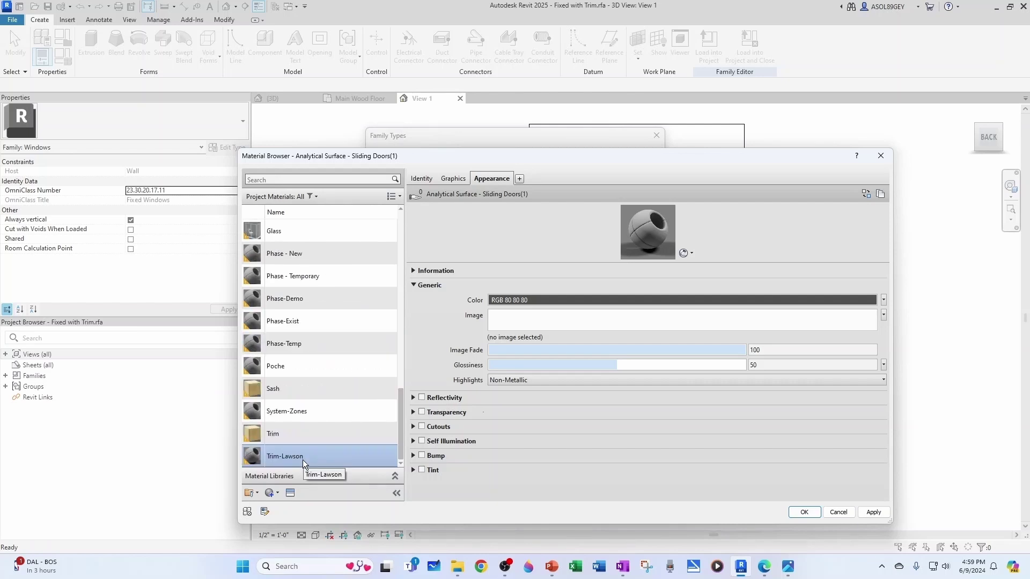
{"action": "left_click", "coordinate": [571, 298]}
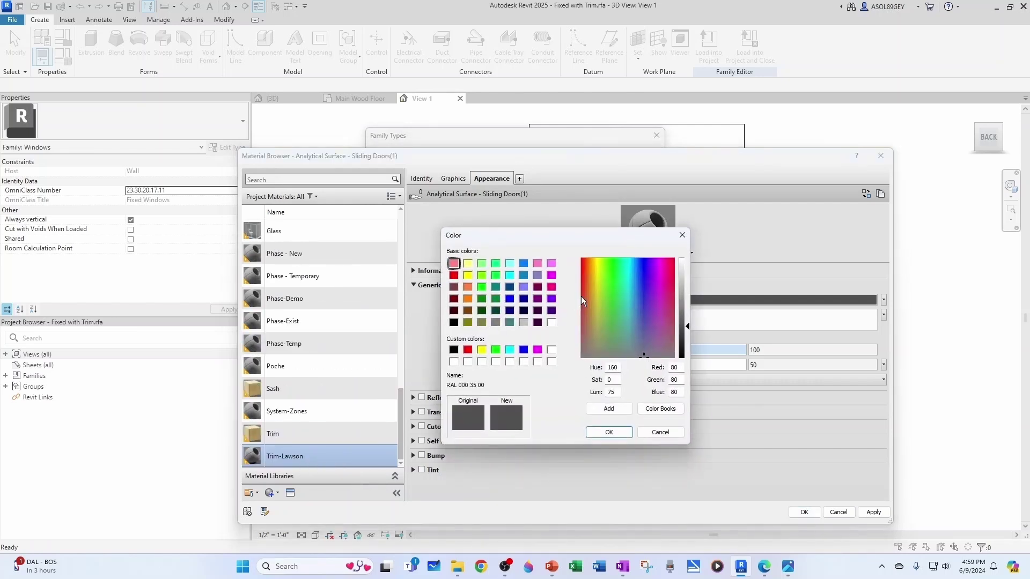
{"action": "left_click", "coordinate": [685, 345]}
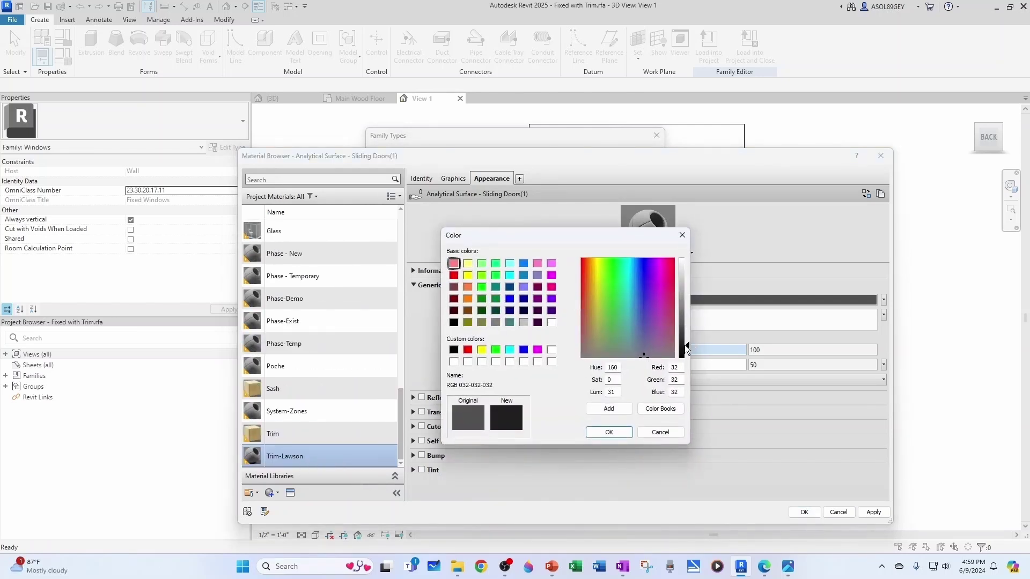
{"action": "left_click", "coordinate": [609, 431]}
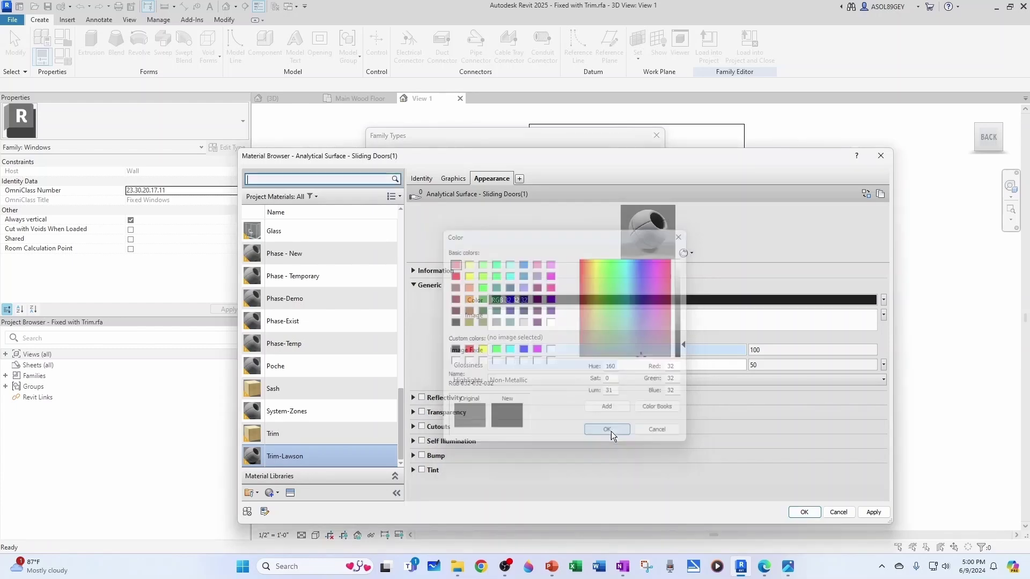
{"action": "left_click", "coordinate": [794, 510]}
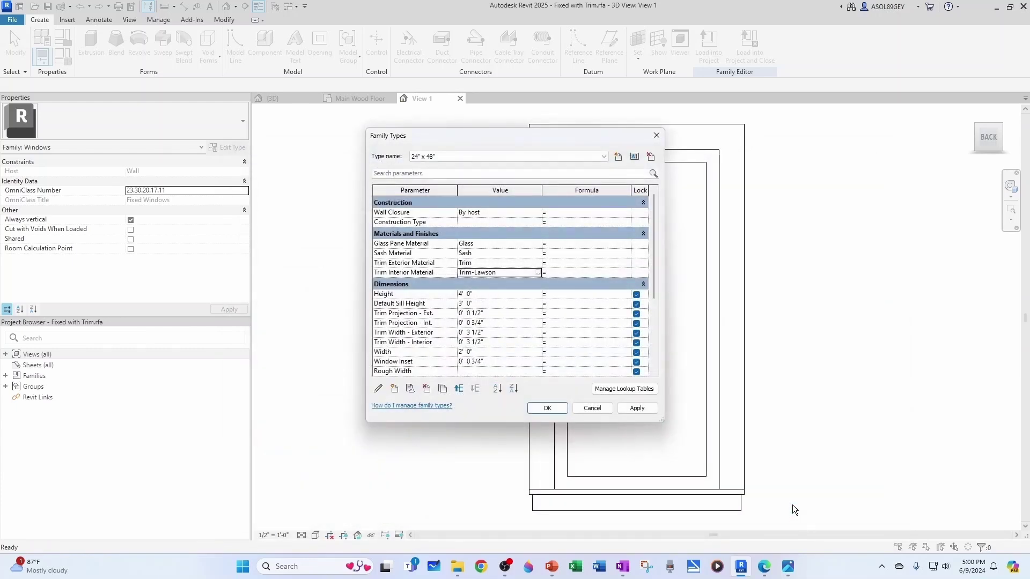
Step: Apply the family type changes and switch the view to Realistic at an angled orbit
{"action": "left_click", "coordinate": [549, 411]}
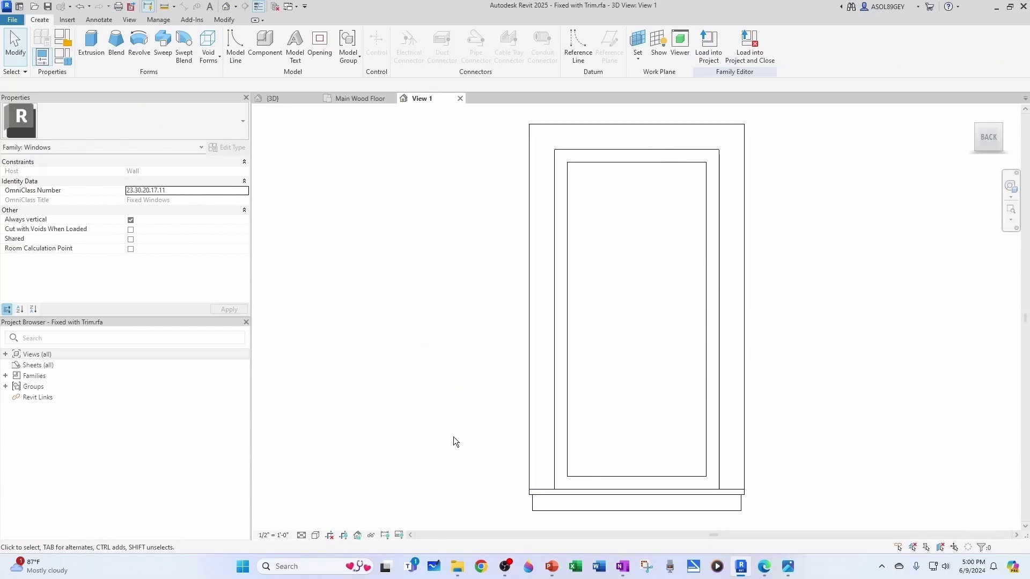
{"action": "left_click", "coordinate": [315, 535]}
{"action": "left_click", "coordinate": [332, 520]}
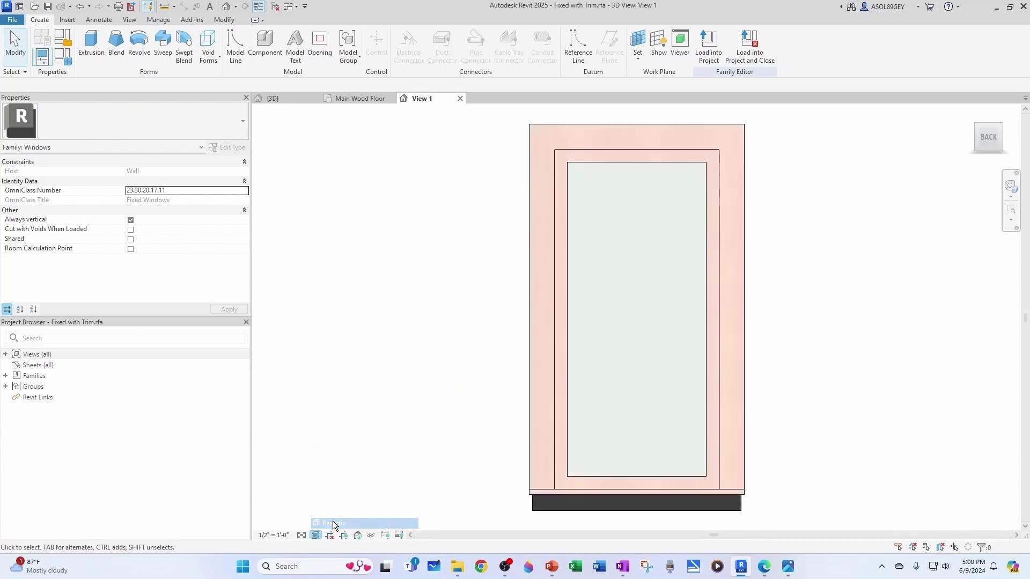
{"action": "scroll", "coordinate": [451, 364], "scroll_direction": "down", "scroll_amount": 2}
{"action": "middle_click_drag", "start_coordinate": [452, 363], "coordinate": [558, 456], "text": "shift"}
Step: Set the family's Trim Exterior Material to Trim-Lawson and inspect the trim
{"action": "left_click", "coordinate": [66, 60]}
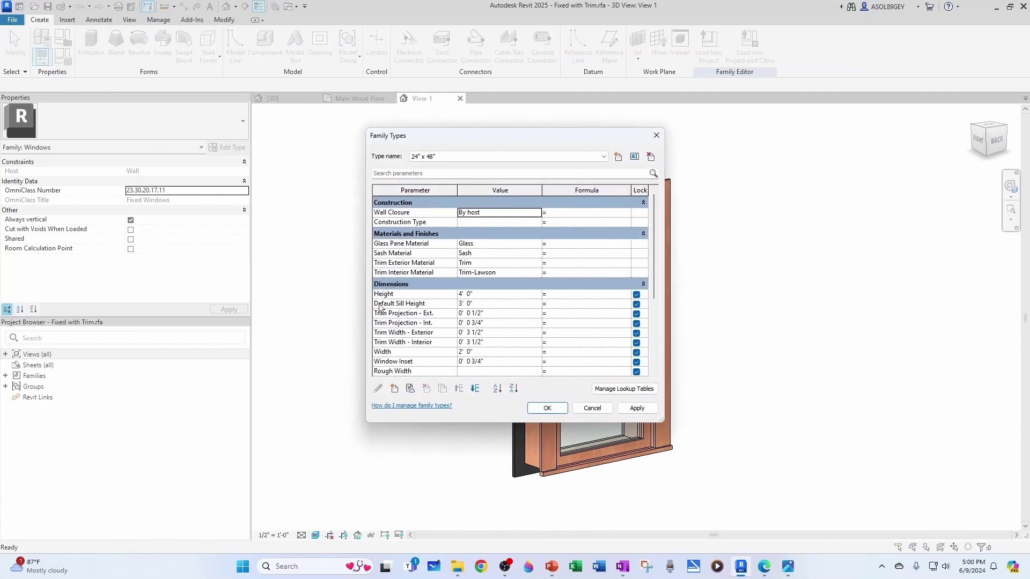
{"action": "left_click", "coordinate": [538, 266]}
{"action": "left_click", "coordinate": [538, 266]}
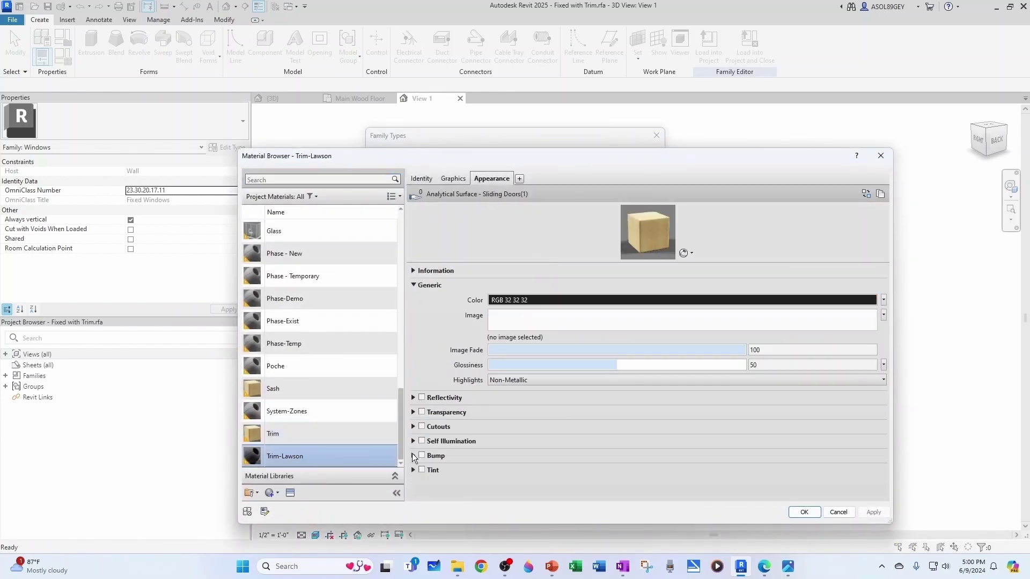
{"action": "left_click", "coordinate": [793, 510]}
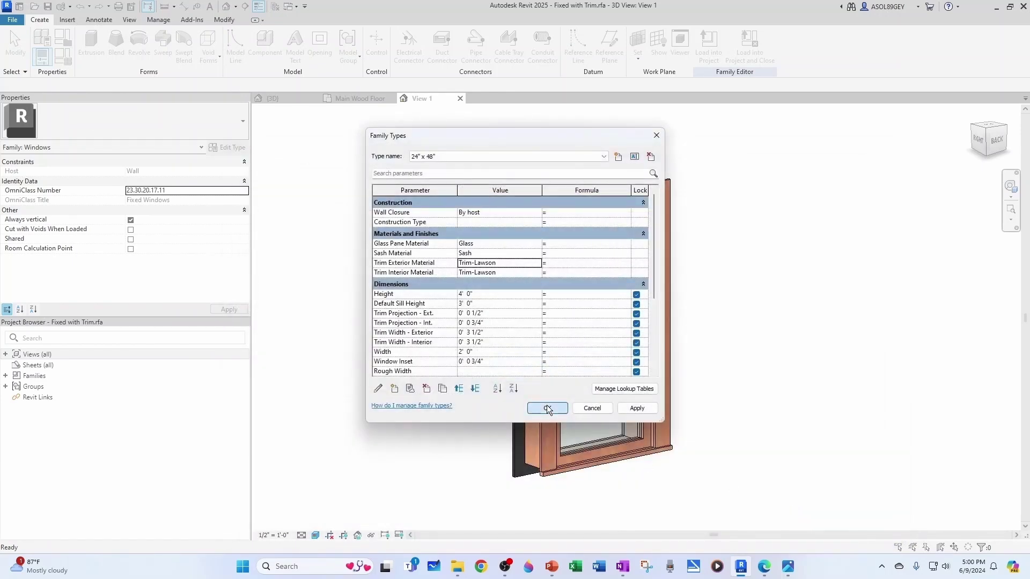
{"action": "left_click", "coordinate": [545, 405]}
{"action": "middle_click_drag", "start_coordinate": [458, 245], "coordinate": [462, 273], "text": "shift"}
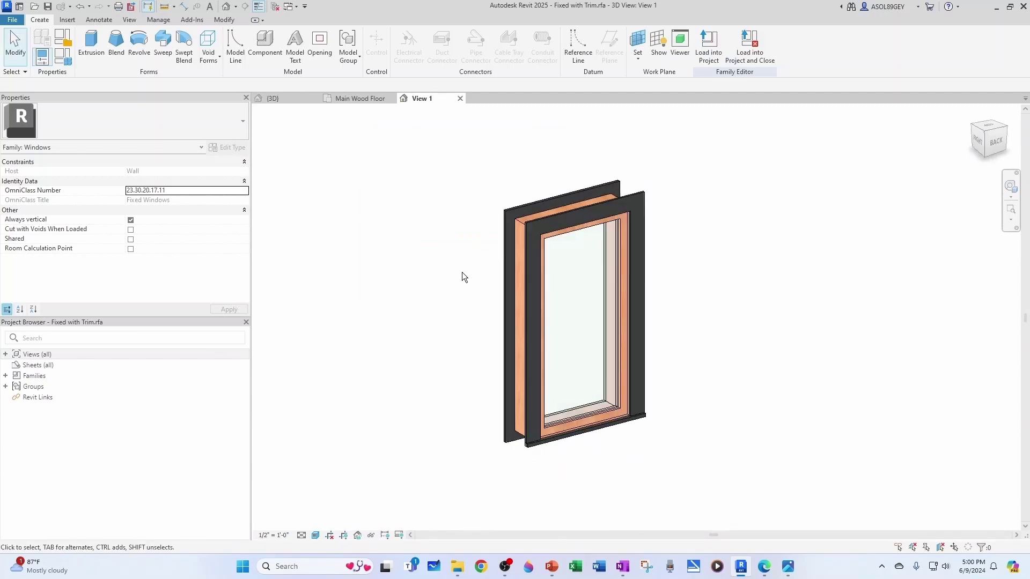
Step: Set the Sash Material to Trim-Lawson and check the window's dark gray colour
{"action": "left_click", "coordinate": [65, 62]}
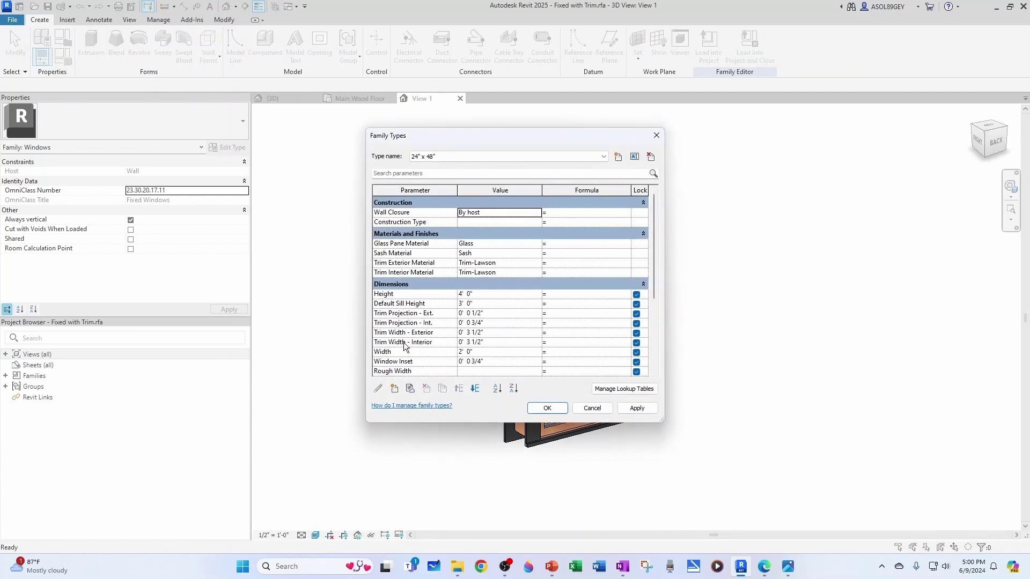
{"action": "double_click", "coordinate": [536, 253]}
{"action": "left_click", "coordinate": [303, 456]}
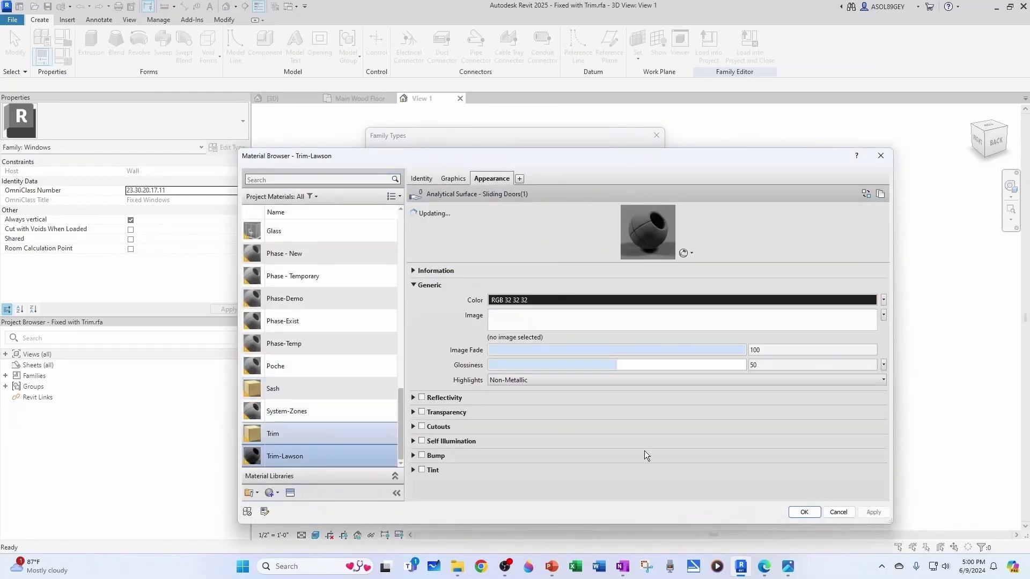
{"action": "left_click", "coordinate": [799, 512]}
{"action": "left_click", "coordinate": [547, 408]}
{"action": "middle_click_drag", "start_coordinate": [554, 409], "coordinate": [611, 414], "text": "shift"}
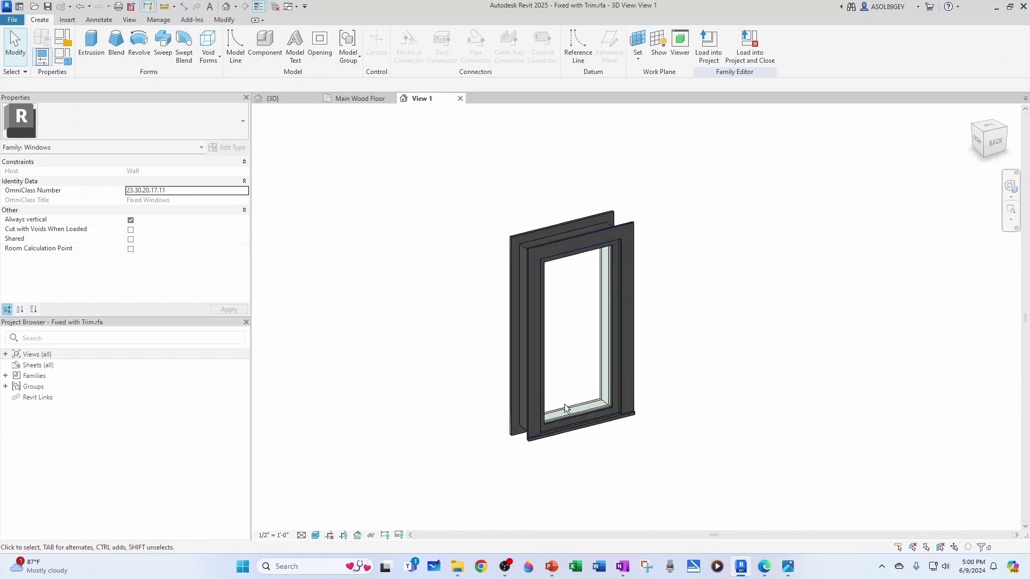
{"action": "left_click", "coordinate": [16, 24]}
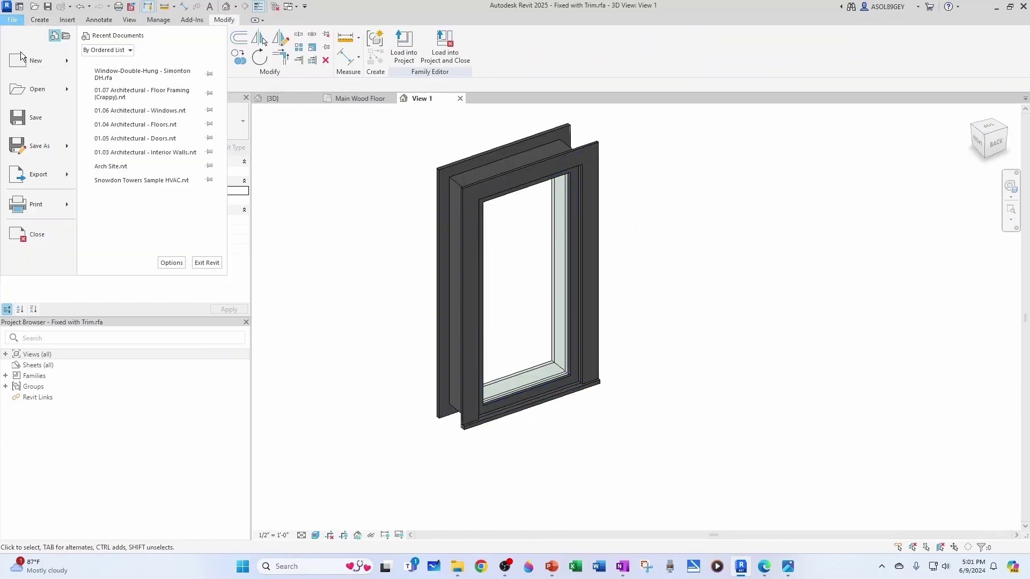
Step: Save the family as Window-Fixed Lawson 6200 Series.rfa
{"action": "mouse_move", "coordinate": [32, 145]}
{"action": "left_click", "coordinate": [140, 150]}
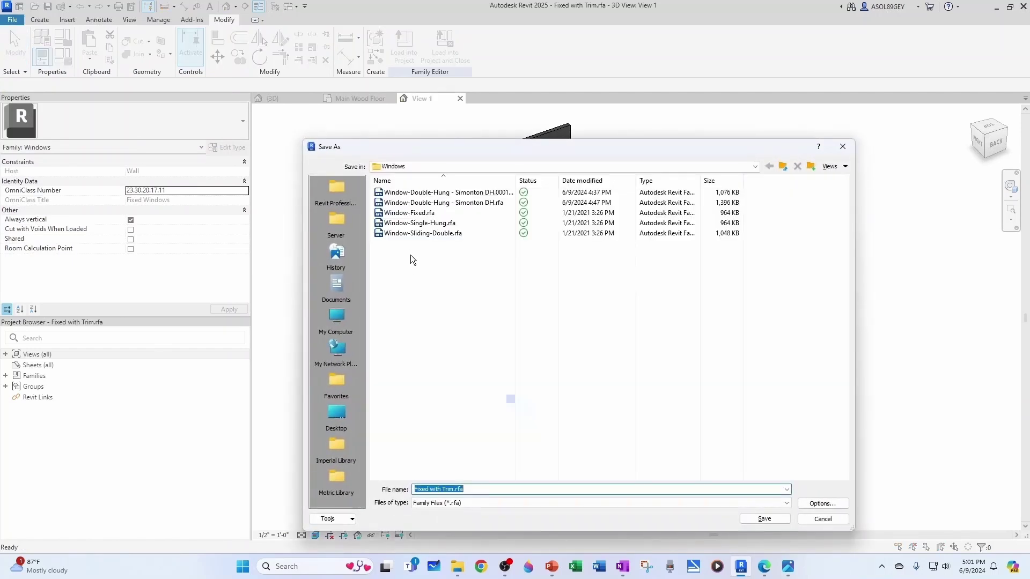
{"action": "left_click", "coordinate": [409, 212]}
{"action": "left_click", "coordinate": [454, 489]}
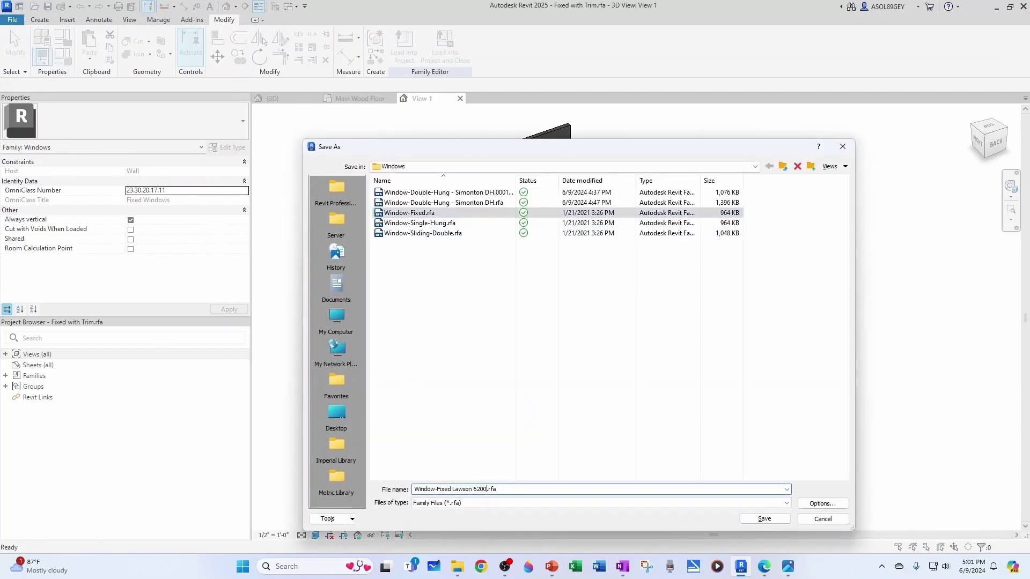
{"action": "left_click", "coordinate": [761, 518]}
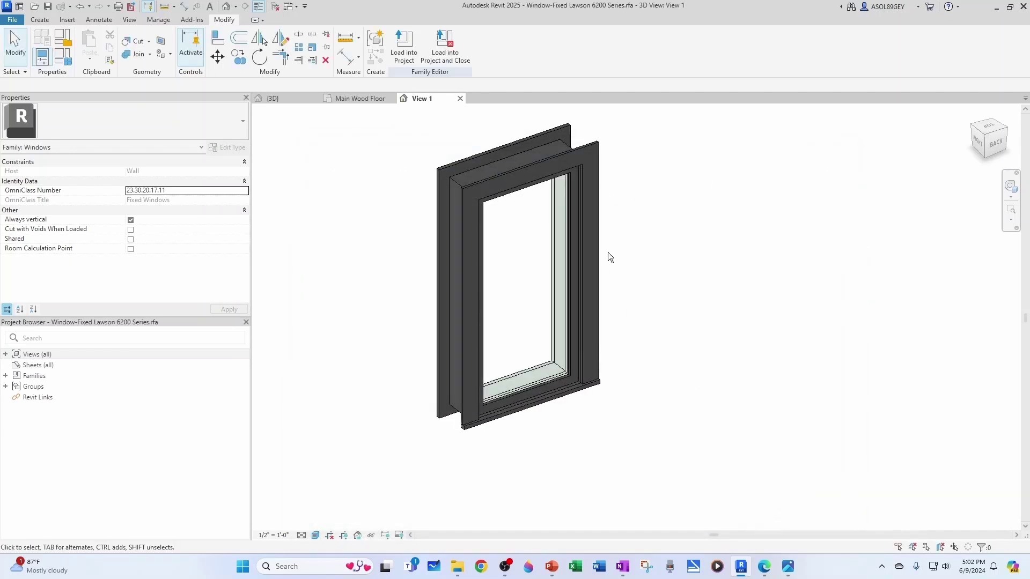
Step: Load the family into the project and place one fixed window on the exterior wall
{"action": "left_click", "coordinate": [404, 47]}
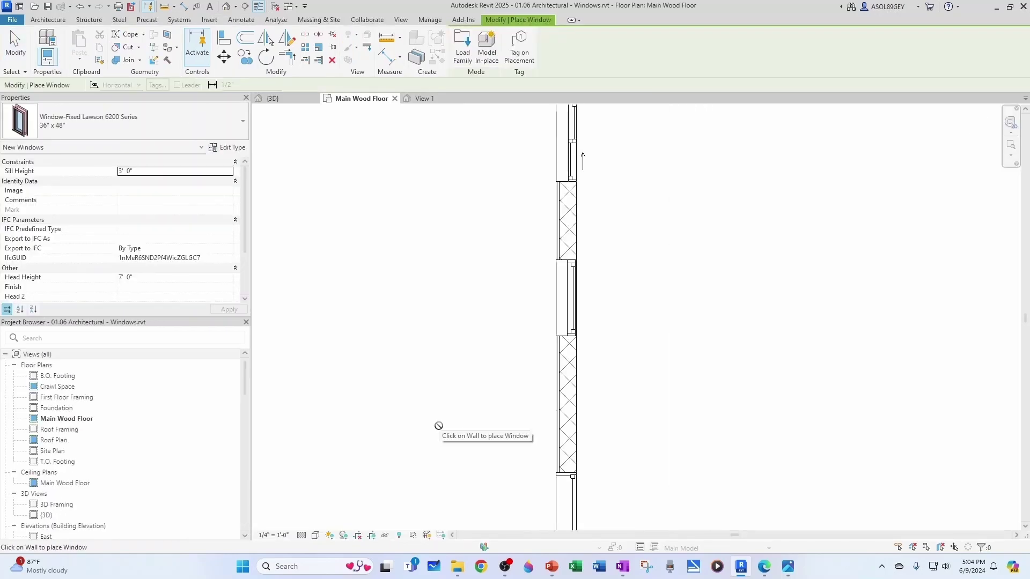
{"action": "scroll", "coordinate": [493, 421], "scroll_direction": "up", "scroll_amount": 2}
{"action": "left_click", "coordinate": [620, 403]}
{"action": "scroll", "coordinate": [643, 381], "scroll_direction": "down", "scroll_amount": 3}
{"action": "key", "text": "Escape"}
{"action": "key", "text": "Escape"}
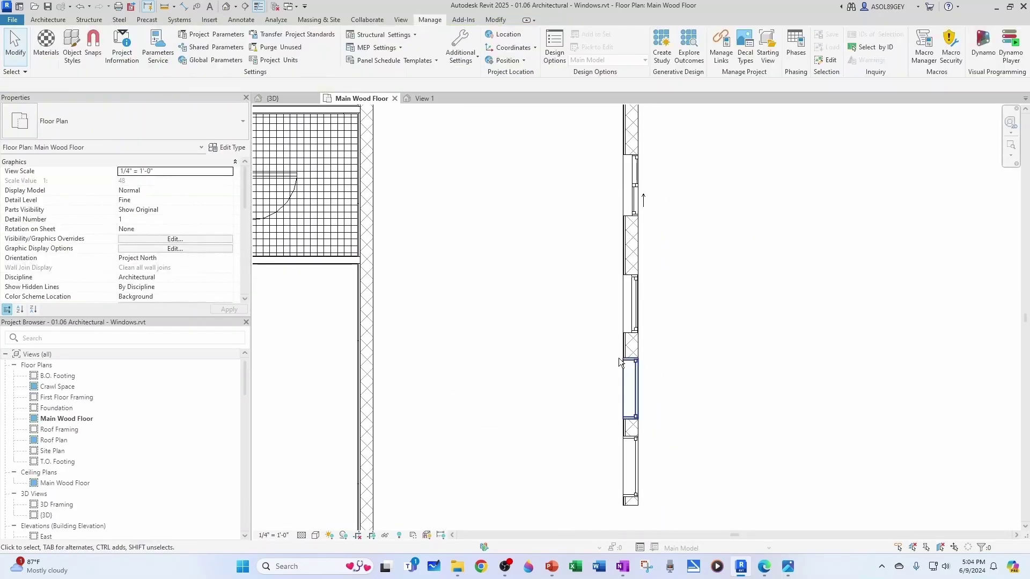
Step: Switch to the {3D} view and zoom to inspect the placed window
{"action": "left_click", "coordinate": [280, 96]}
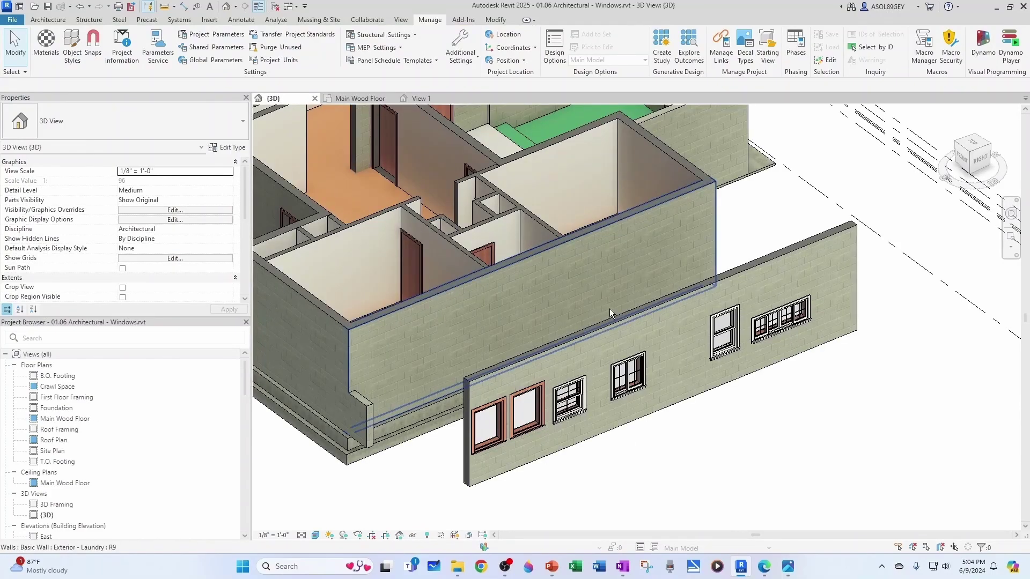
{"action": "scroll", "coordinate": [536, 434], "scroll_direction": "up", "scroll_amount": 3}
{"action": "scroll", "coordinate": [463, 387], "scroll_direction": "up", "scroll_amount": 2}
{"action": "scroll", "coordinate": [462, 371], "scroll_direction": "down", "scroll_amount": 1}
{"action": "scroll", "coordinate": [716, 285], "scroll_direction": "down", "scroll_amount": 2}
{"action": "scroll", "coordinate": [697, 332], "scroll_direction": "up", "scroll_amount": 3}
{"action": "scroll", "coordinate": [683, 387], "scroll_direction": "down", "scroll_amount": 5}
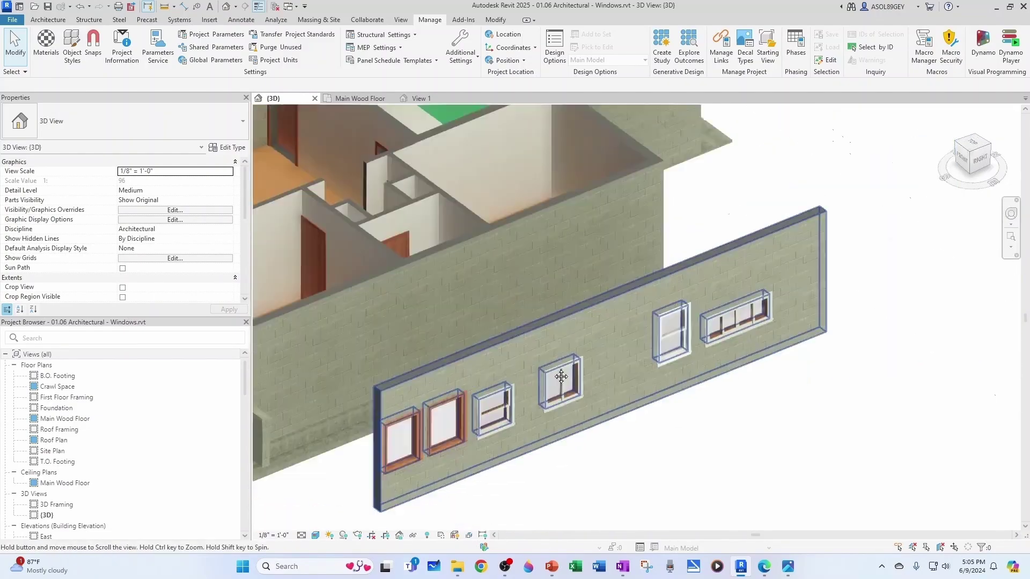
{"action": "scroll", "coordinate": [456, 375], "scroll_direction": "up", "scroll_amount": 4}
{"action": "left_click", "coordinate": [501, 371]}
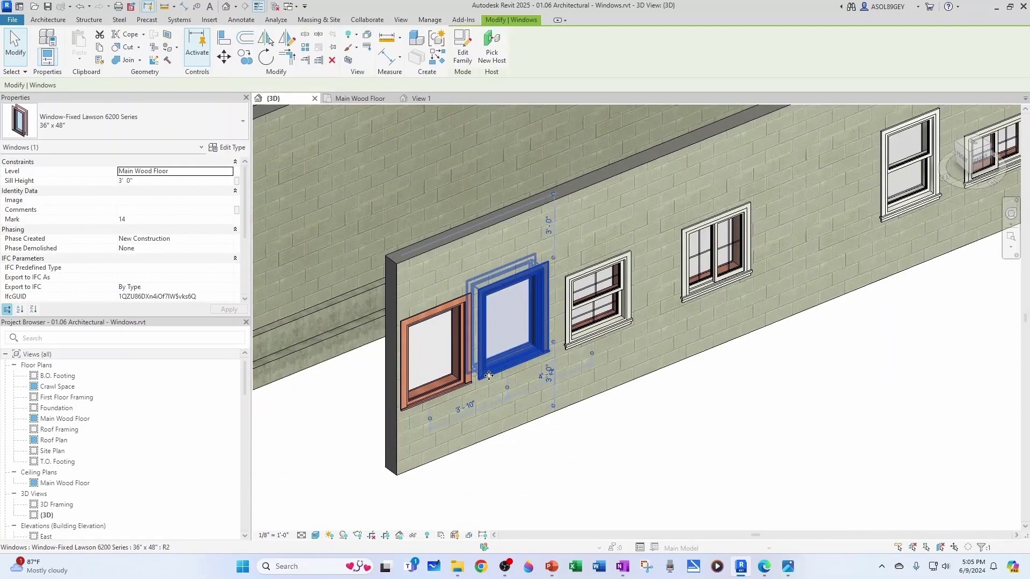
{"action": "key", "text": "Escape"}
{"action": "scroll", "coordinate": [453, 408], "scroll_direction": "up", "scroll_amount": 2}
{"action": "left_click", "coordinate": [73, 48]}
{"action": "left_click_drag", "start_coordinate": [710, 219], "coordinate": [706, 358]}
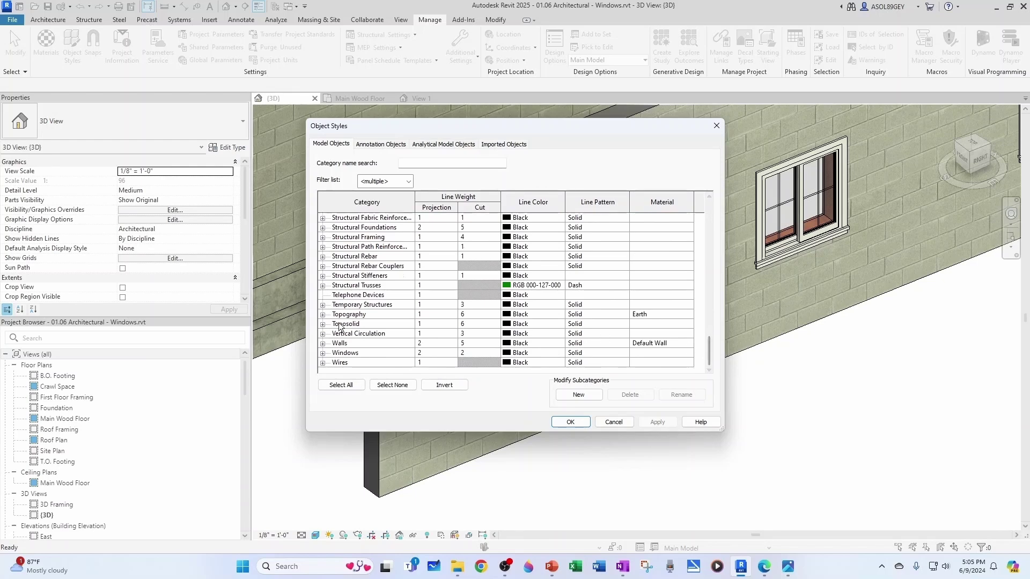
{"action": "scroll", "coordinate": [340, 326], "scroll_direction": "up", "scroll_amount": 2}
{"action": "scroll", "coordinate": [340, 326], "scroll_direction": "down", "scroll_amount": 2}
{"action": "left_click", "coordinate": [322, 353]}
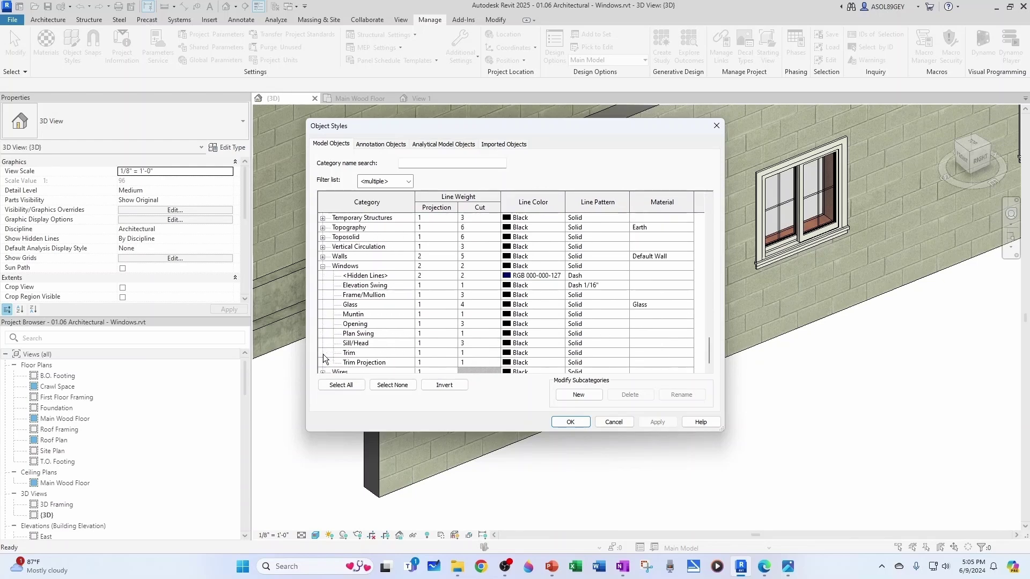
{"action": "left_click", "coordinate": [350, 354]}
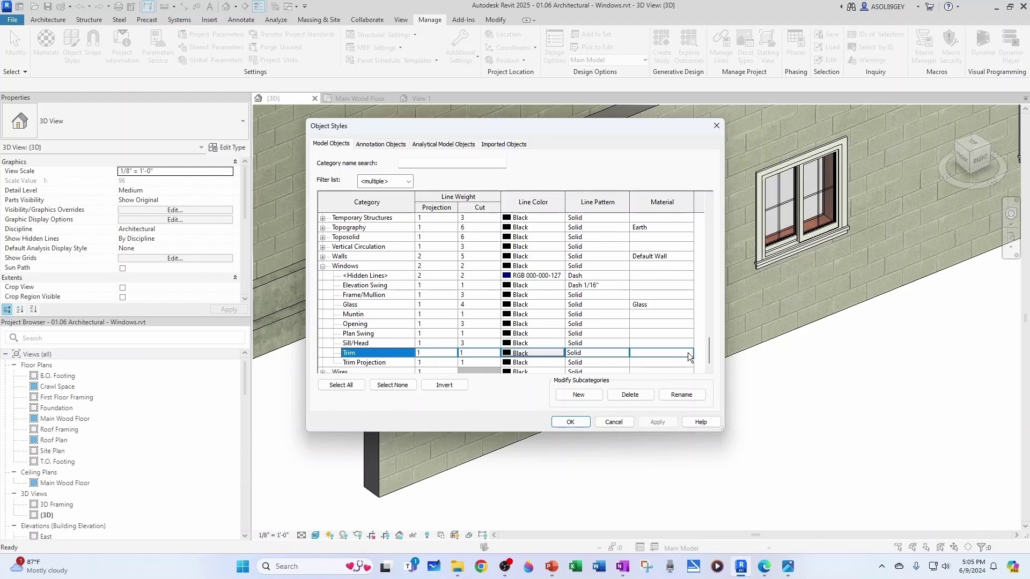
{"action": "key", "text": "Return"}
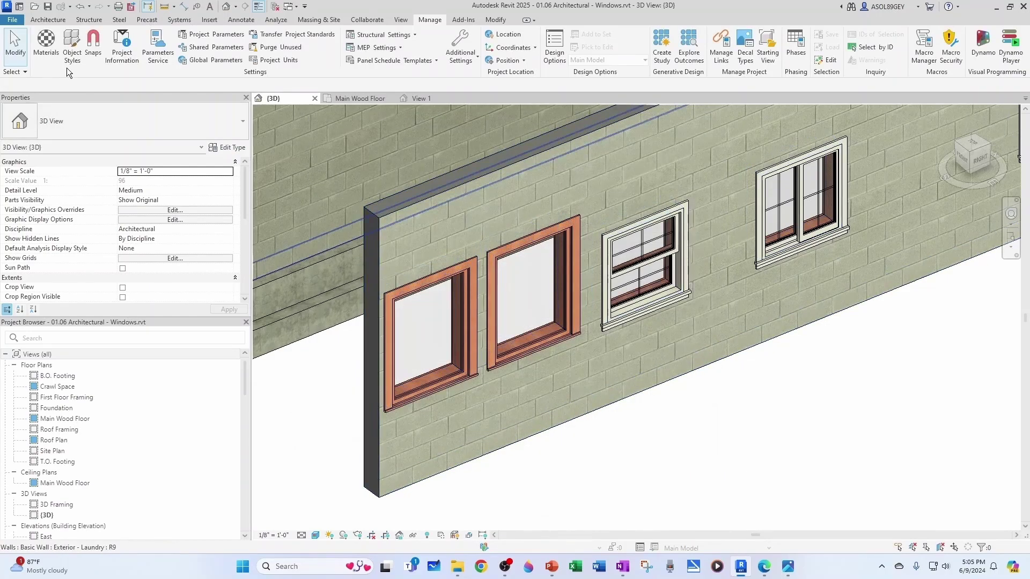
{"action": "left_click", "coordinate": [50, 49]}
{"action": "left_click", "coordinate": [285, 320]}
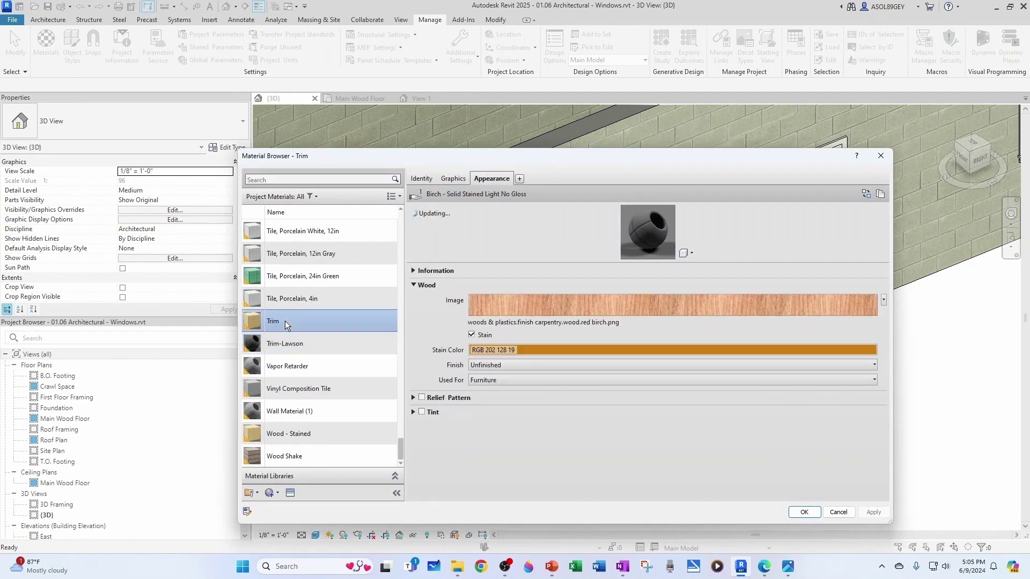
{"action": "left_click", "coordinate": [282, 343]}
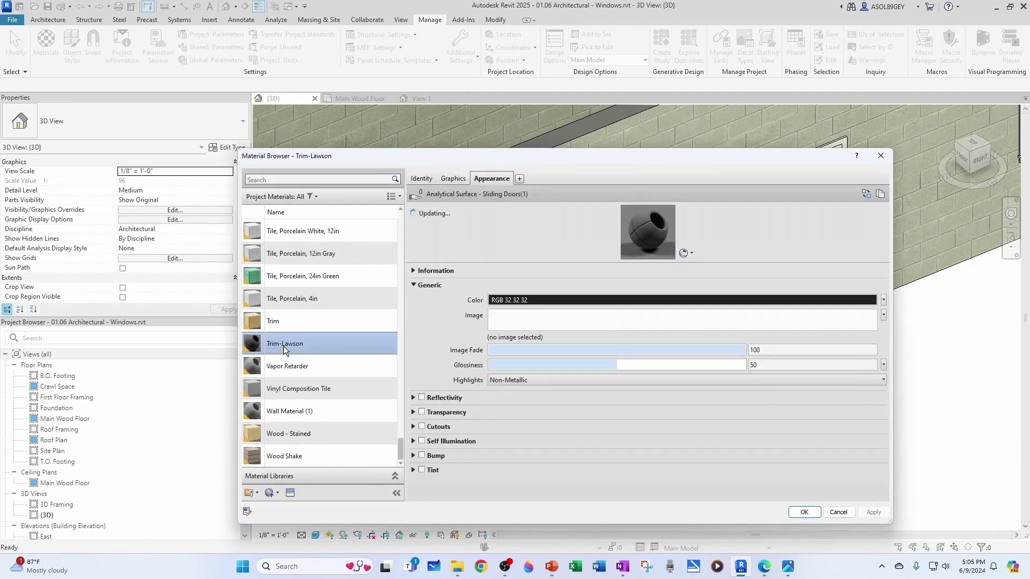
{"action": "key", "text": "Return"}
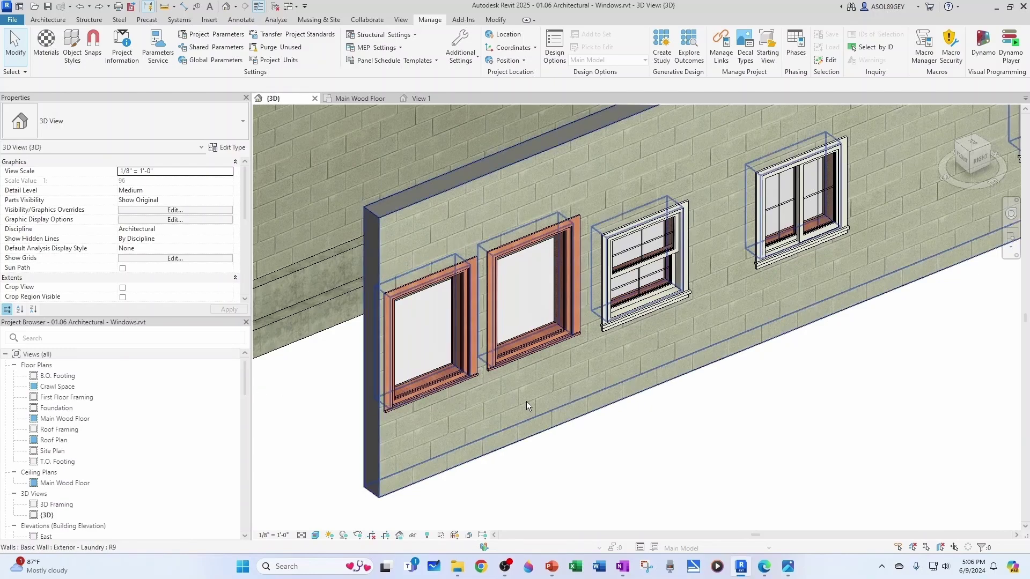
Step: Set the fixed Lawson window type's Trim Exterior and Trim Interior Material to Trim-Lawson
{"action": "left_click", "coordinate": [528, 349]}
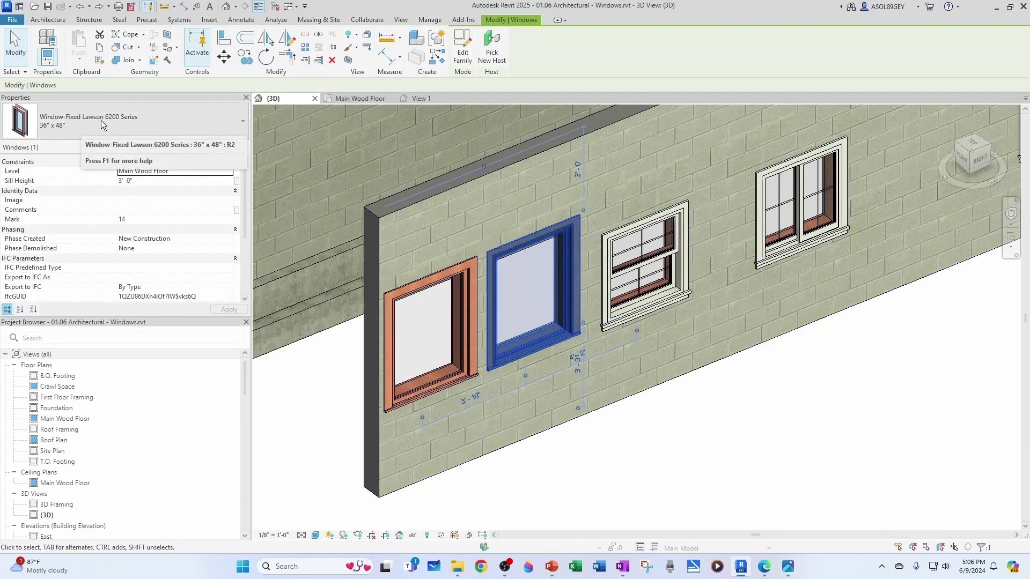
{"action": "left_click", "coordinate": [226, 147]}
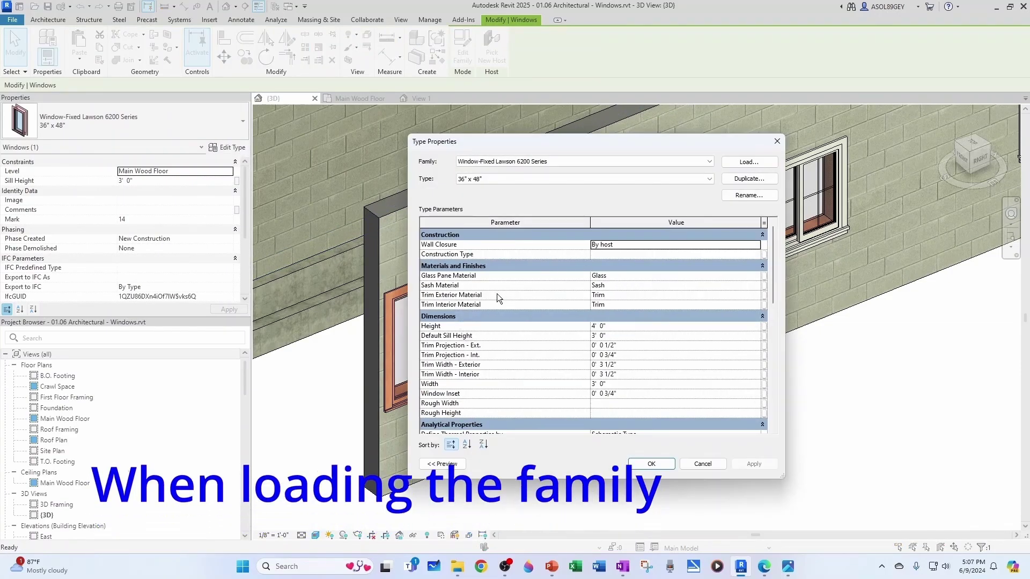
{"action": "left_click", "coordinate": [619, 295]}
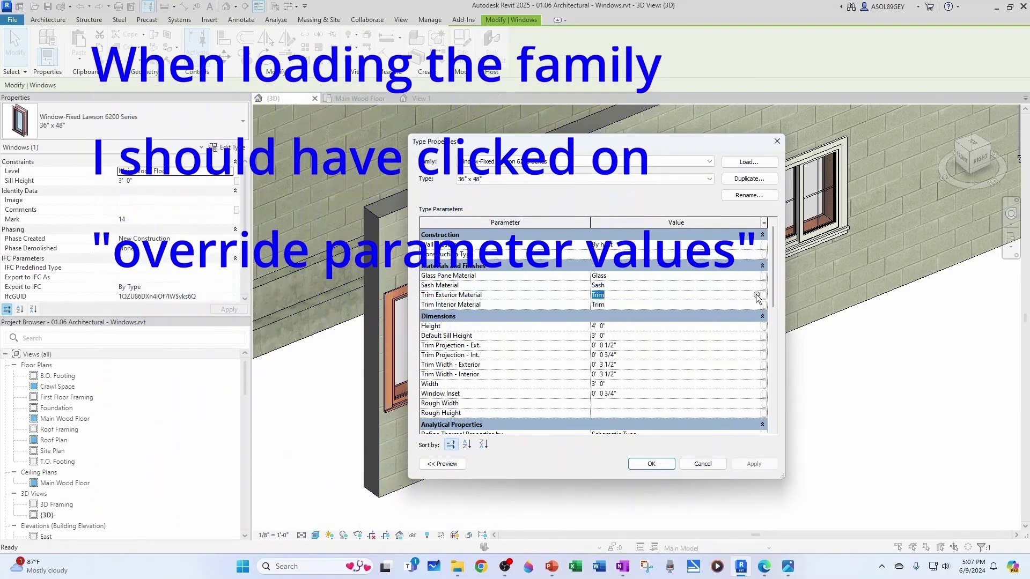
{"action": "left_click", "coordinate": [756, 295]}
{"action": "left_click", "coordinate": [298, 363]}
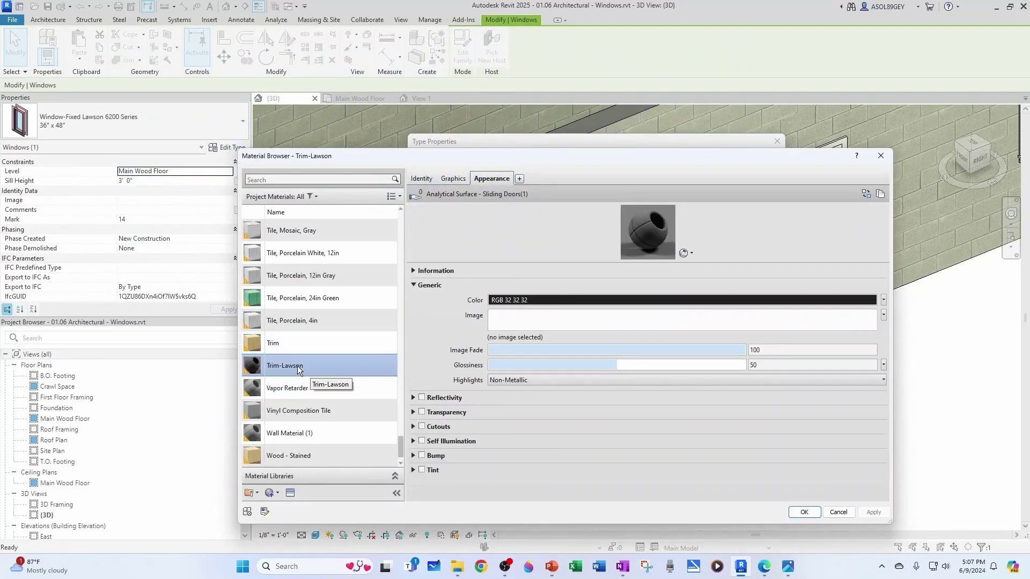
{"action": "left_click", "coordinate": [803, 512]}
{"action": "left_click", "coordinate": [614, 304]}
{"action": "left_click", "coordinate": [756, 305]}
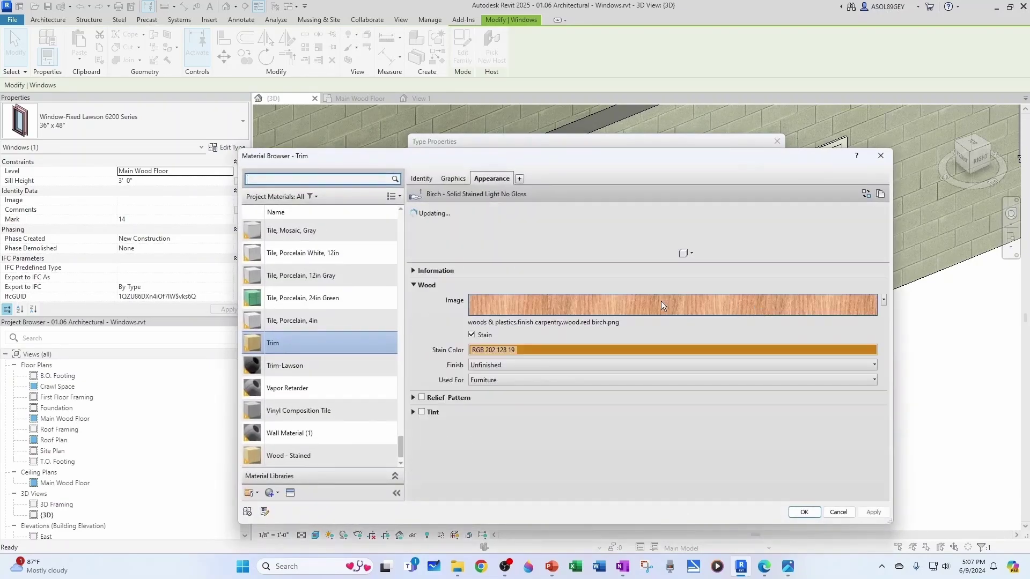
{"action": "left_click", "coordinate": [297, 366]}
{"action": "left_click", "coordinate": [804, 513]}
Step: Set its Sash Material to Trim-Lawson, apply, and select the left wood-trimmed window
{"action": "left_click", "coordinate": [668, 286]}
{"action": "left_click", "coordinate": [757, 286]}
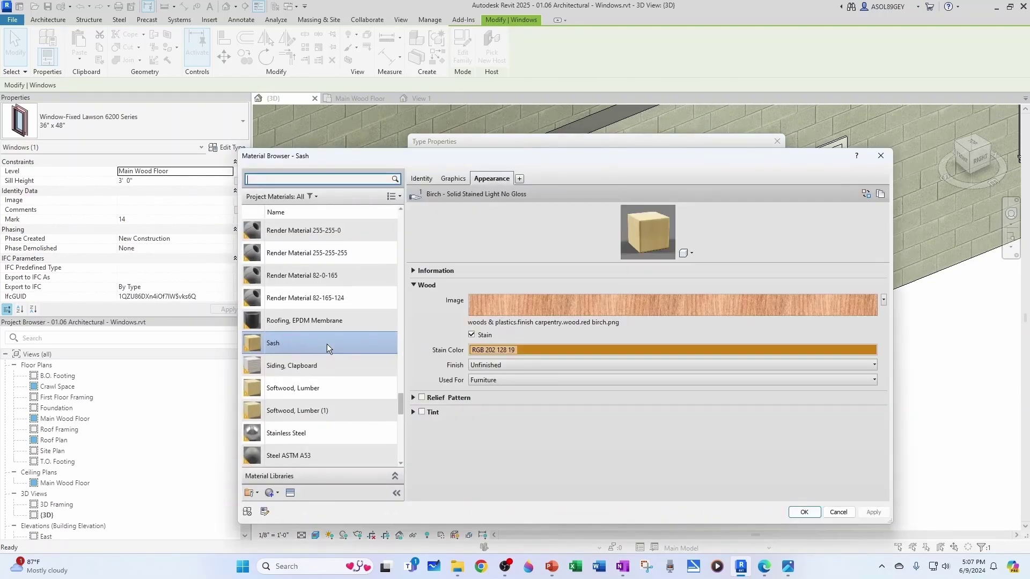
{"action": "scroll", "coordinate": [289, 348], "scroll_direction": "down", "scroll_amount": 5}
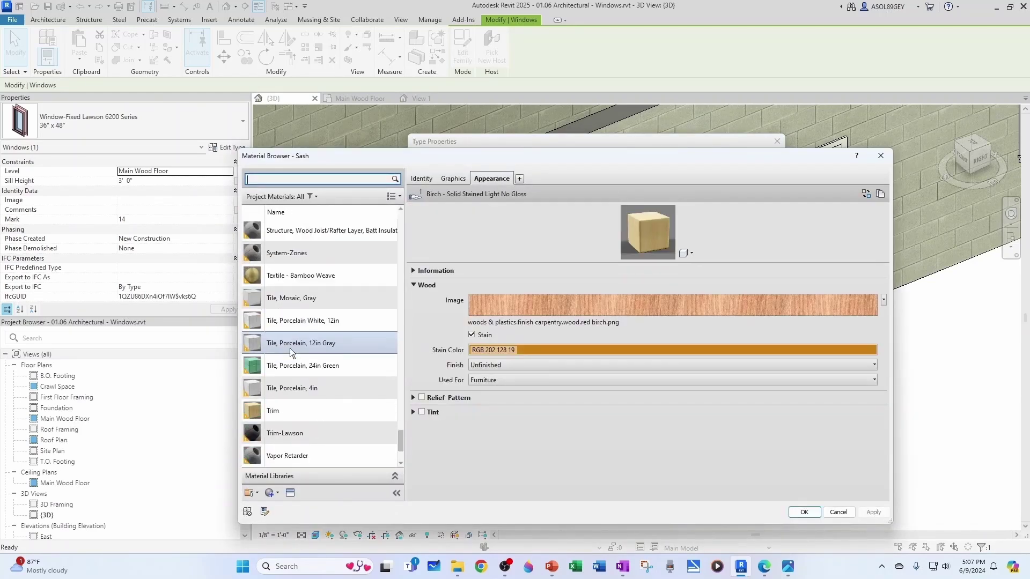
{"action": "left_click", "coordinate": [304, 433]}
{"action": "left_click", "coordinate": [804, 512]}
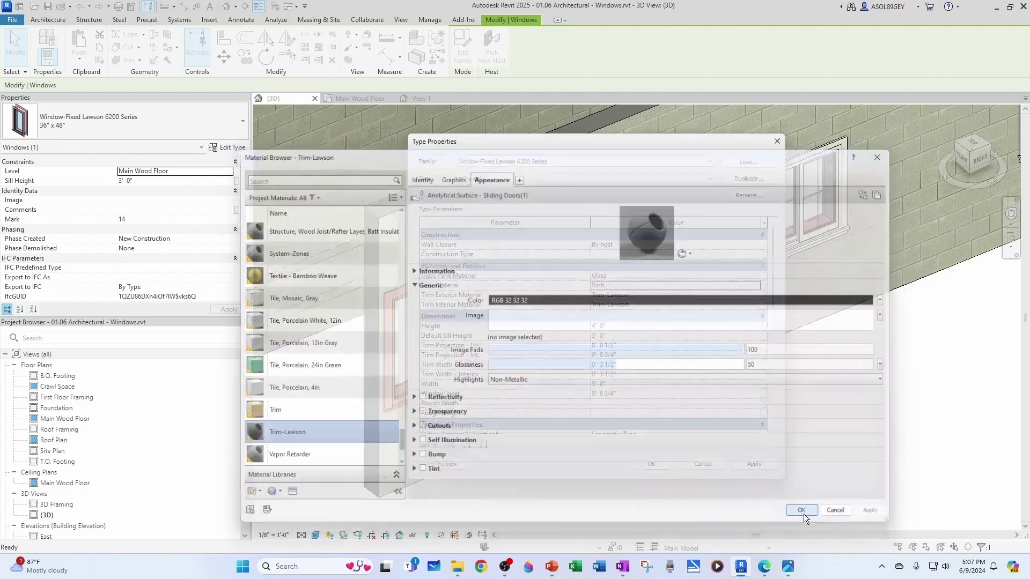
{"action": "left_click", "coordinate": [692, 496]}
{"action": "left_click", "coordinate": [645, 461]}
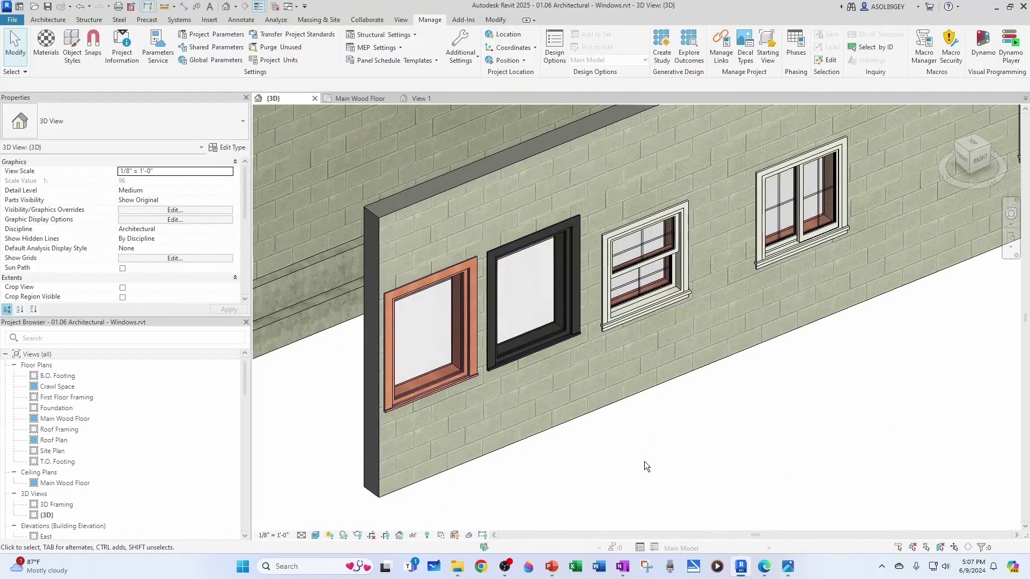
{"action": "left_click", "coordinate": [461, 382]}
Step: Delete the Fixed with Trim window family from the Project Browser, accepting removal of its window
{"action": "key", "text": "Escape"}
{"action": "left_click_drag", "start_coordinate": [246, 361], "coordinate": [234, 514]}
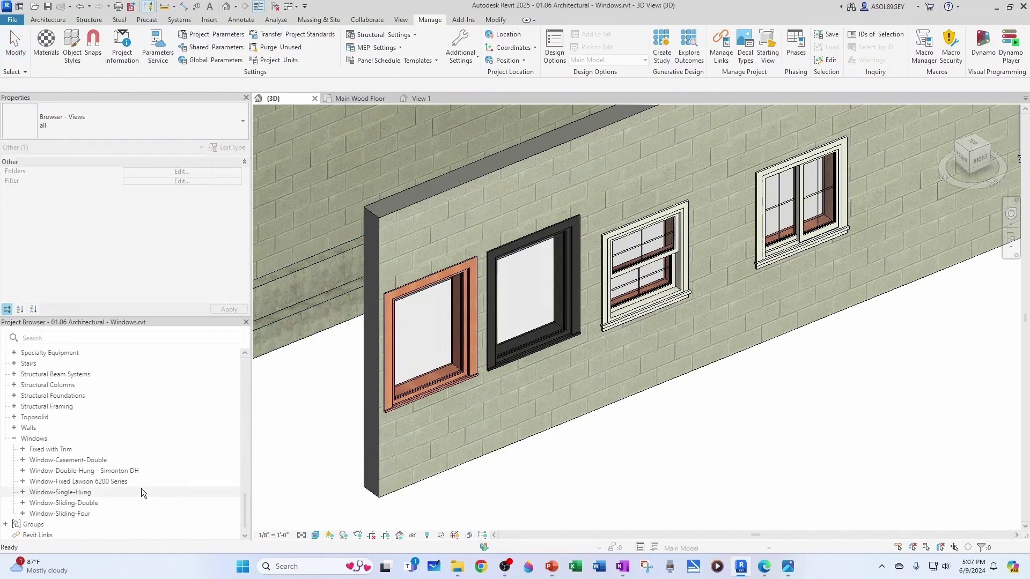
{"action": "right_click", "coordinate": [64, 449]}
{"action": "left_click", "coordinate": [104, 337]}
{"action": "key", "text": "Return"}
{"action": "scroll", "coordinate": [576, 402], "scroll_direction": "down", "scroll_amount": 3}
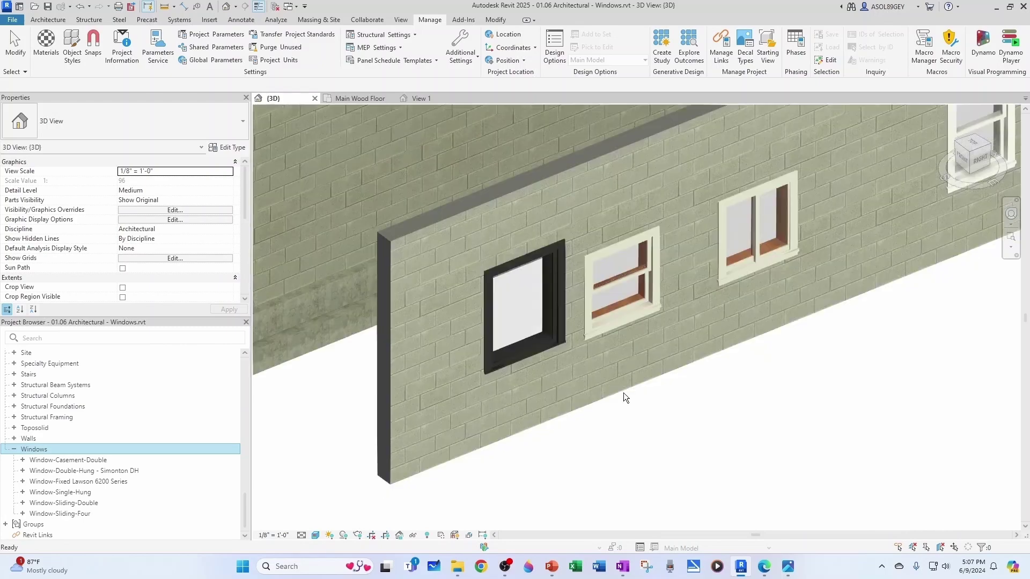
{"action": "scroll", "coordinate": [563, 333], "scroll_direction": "up", "scroll_amount": 4}
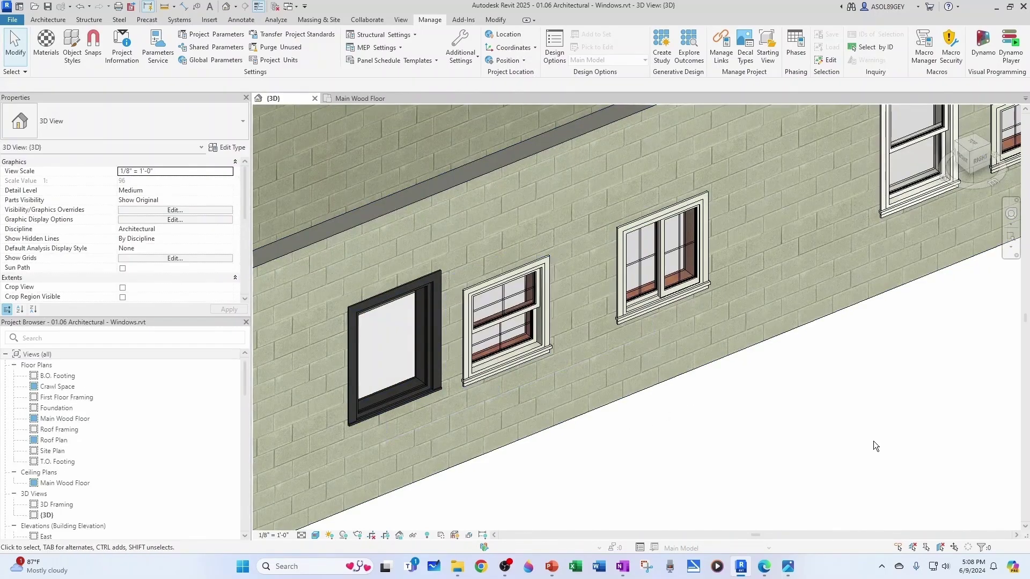
{"action": "scroll", "coordinate": [516, 370], "scroll_direction": "down", "scroll_amount": 2}
Step: Set the single-hung window type's Interior and Exterior Trim Material to Trim-Lawson
{"action": "scroll", "coordinate": [517, 356], "scroll_direction": "up", "scroll_amount": 2}
{"action": "double_click", "coordinate": [516, 356]}
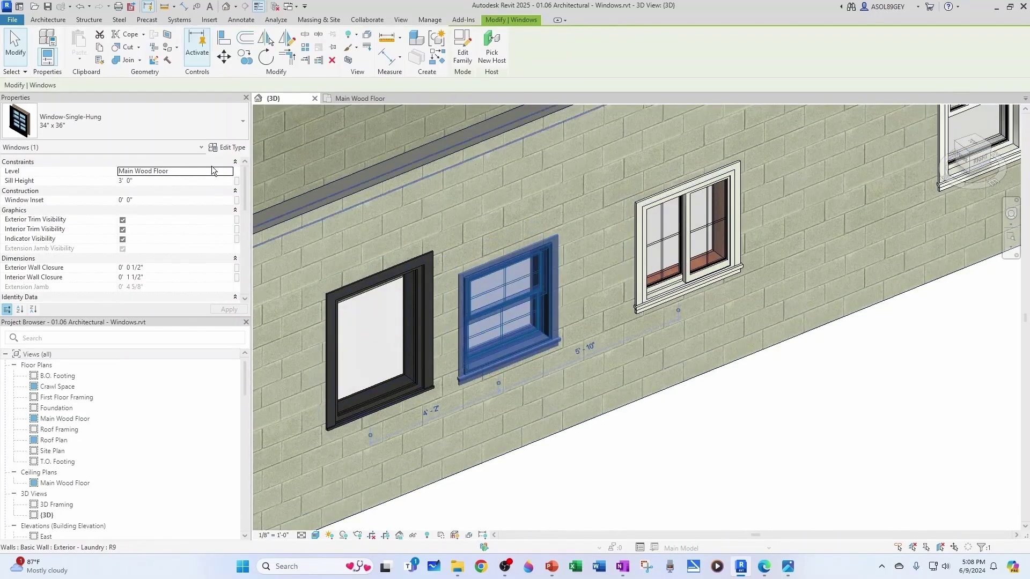
{"action": "scroll", "coordinate": [649, 359], "scroll_direction": "down", "scroll_amount": 1}
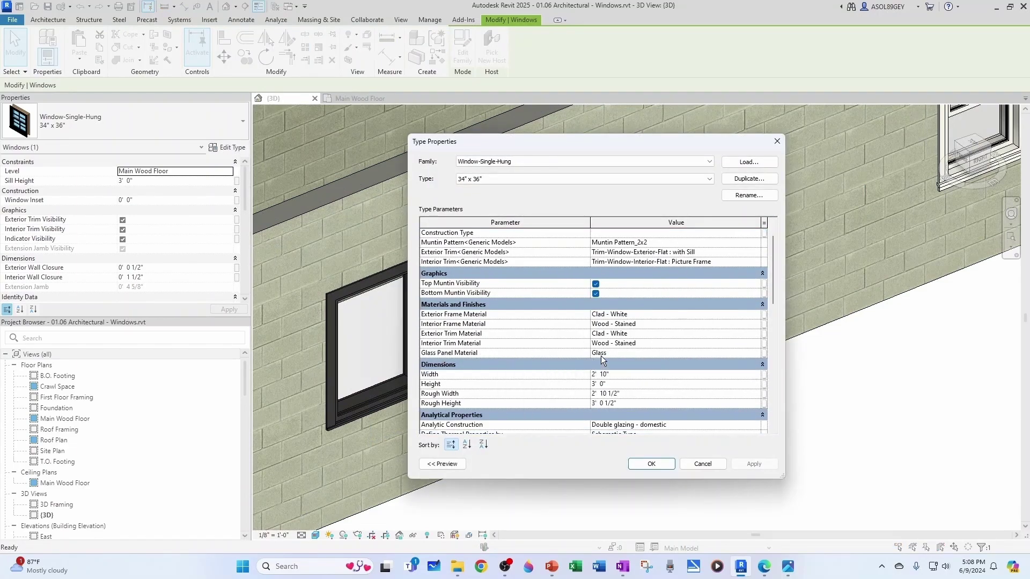
{"action": "left_click", "coordinate": [718, 344]}
{"action": "left_click", "coordinate": [756, 343]}
{"action": "left_click", "coordinate": [289, 343]}
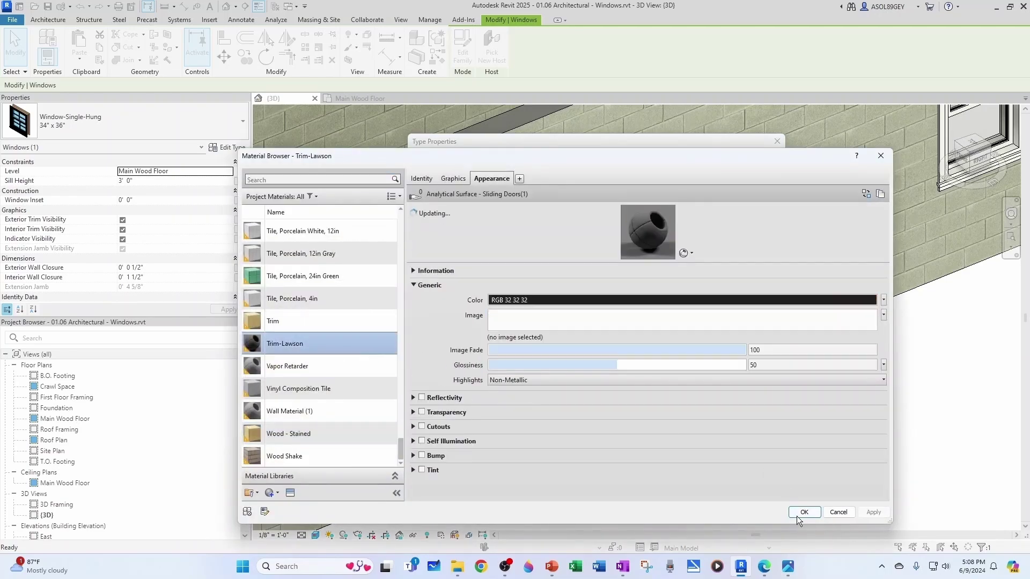
{"action": "left_click", "coordinate": [803, 512]}
{"action": "left_click", "coordinate": [753, 333]}
{"action": "left_click", "coordinate": [756, 333]}
{"action": "scroll", "coordinate": [319, 419], "scroll_direction": "down", "scroll_amount": 10}
{"action": "scroll", "coordinate": [320, 420], "scroll_direction": "down", "scroll_amount": 10}
{"action": "left_click", "coordinate": [316, 435]}
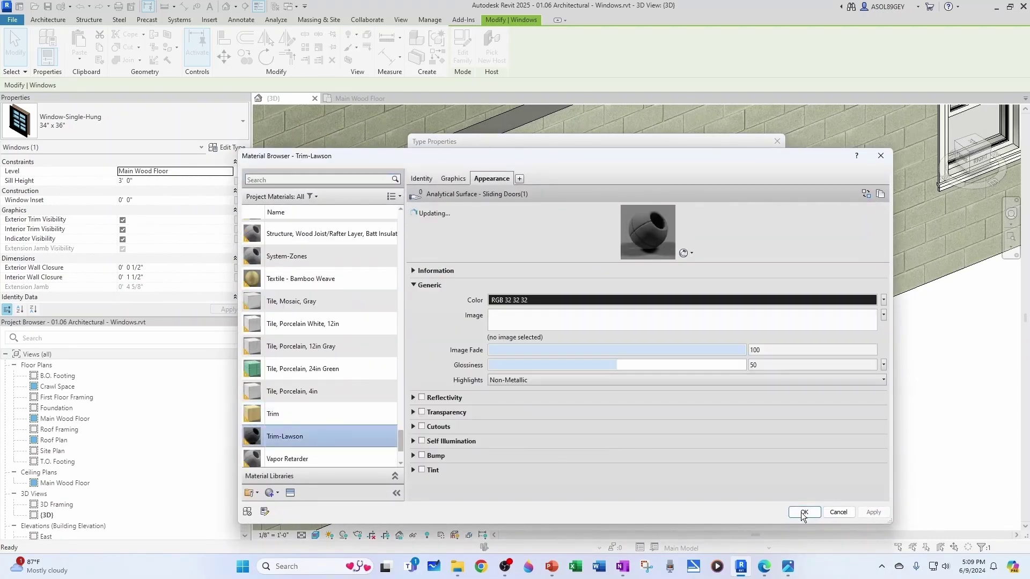
{"action": "left_click", "coordinate": [802, 512]}
Step: Set its Interior and Exterior Frame Material to Trim-Lawson
{"action": "left_click", "coordinate": [756, 325]}
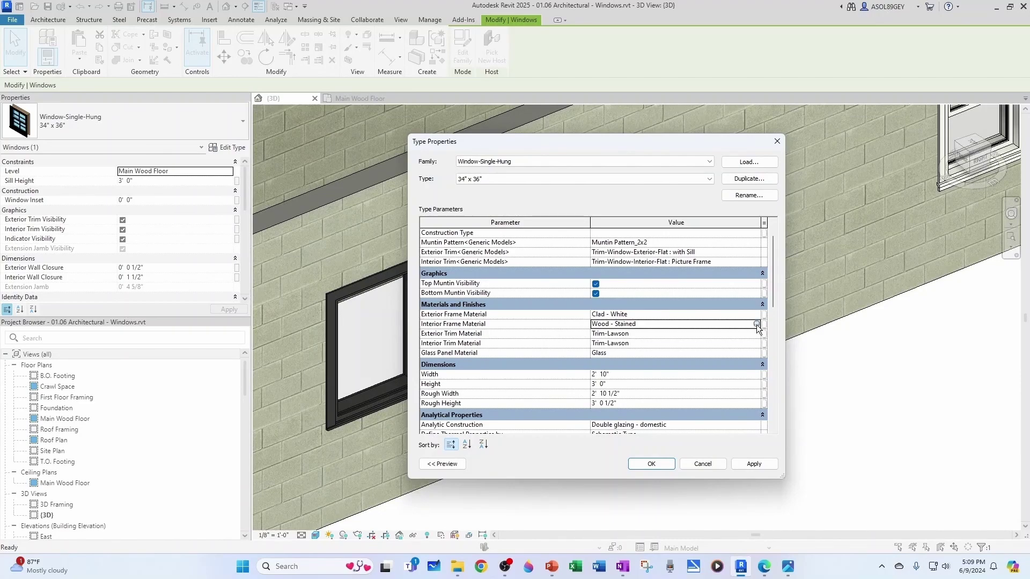
{"action": "left_click", "coordinate": [756, 325]}
{"action": "left_click", "coordinate": [301, 342]}
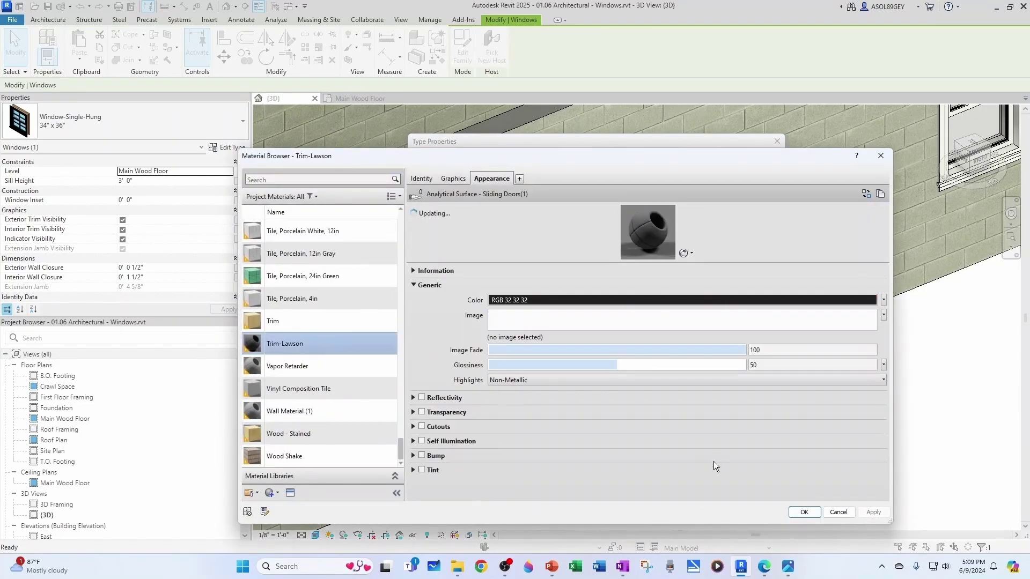
{"action": "left_click", "coordinate": [803, 512]}
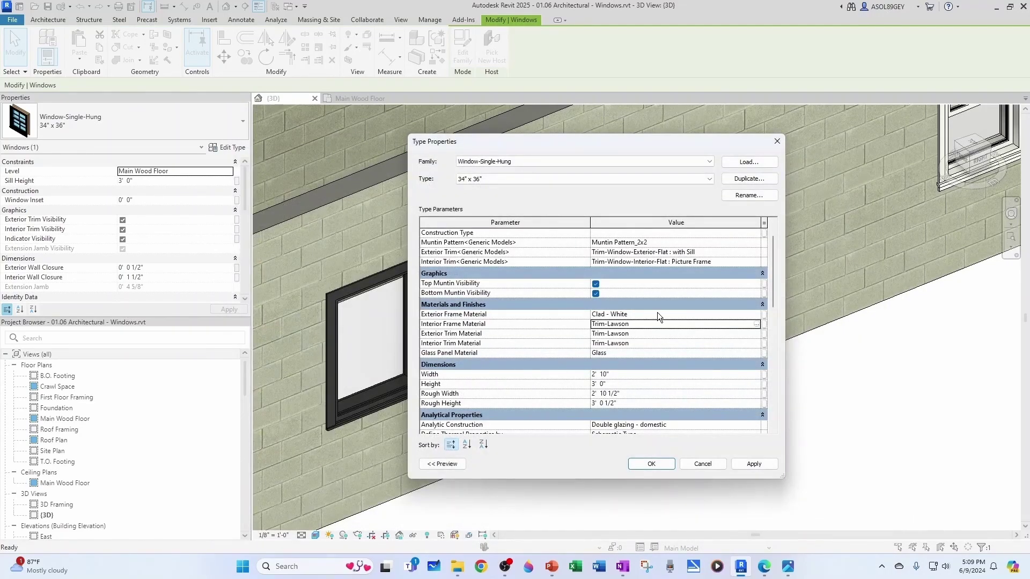
{"action": "left_click", "coordinate": [759, 316]}
{"action": "left_click", "coordinate": [757, 314]}
{"action": "scroll", "coordinate": [332, 401], "scroll_direction": "down", "scroll_amount": 15}
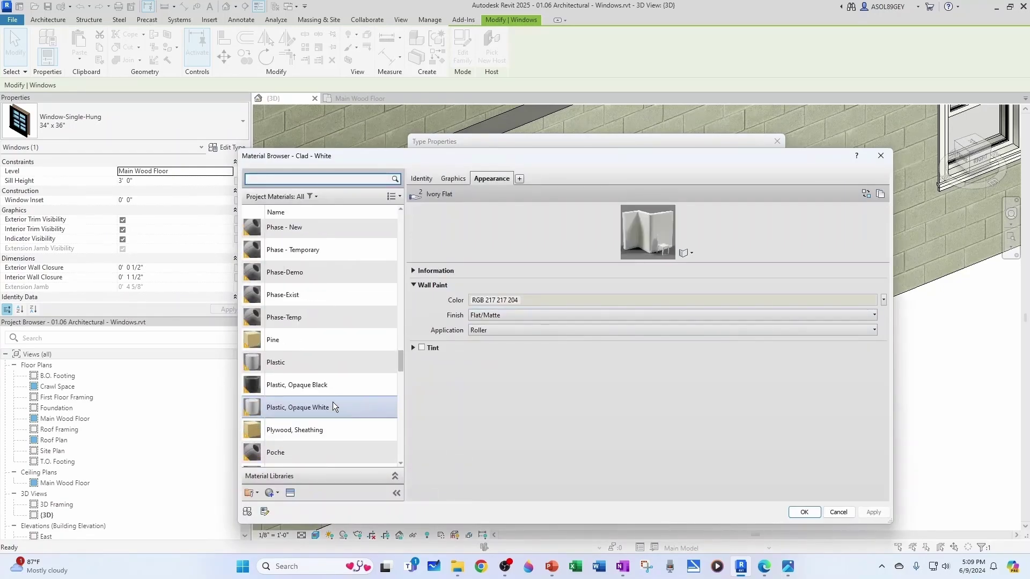
{"action": "left_click", "coordinate": [315, 435]}
{"action": "left_click", "coordinate": [803, 513]}
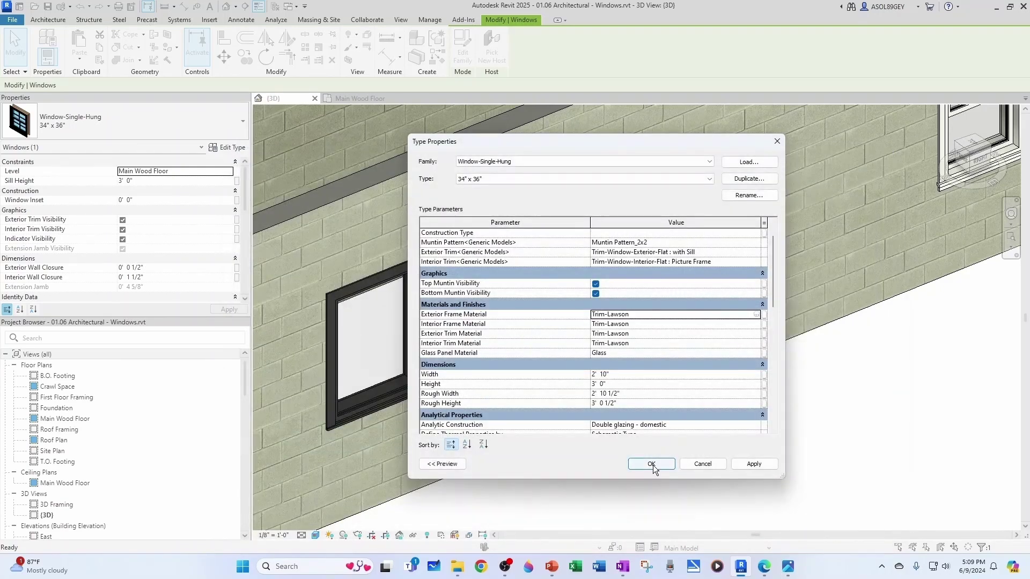
Step: Apply the new materials, pan along the wall, and select the single-hung window
{"action": "left_click", "coordinate": [652, 465]}
{"action": "left_click", "coordinate": [651, 464]}
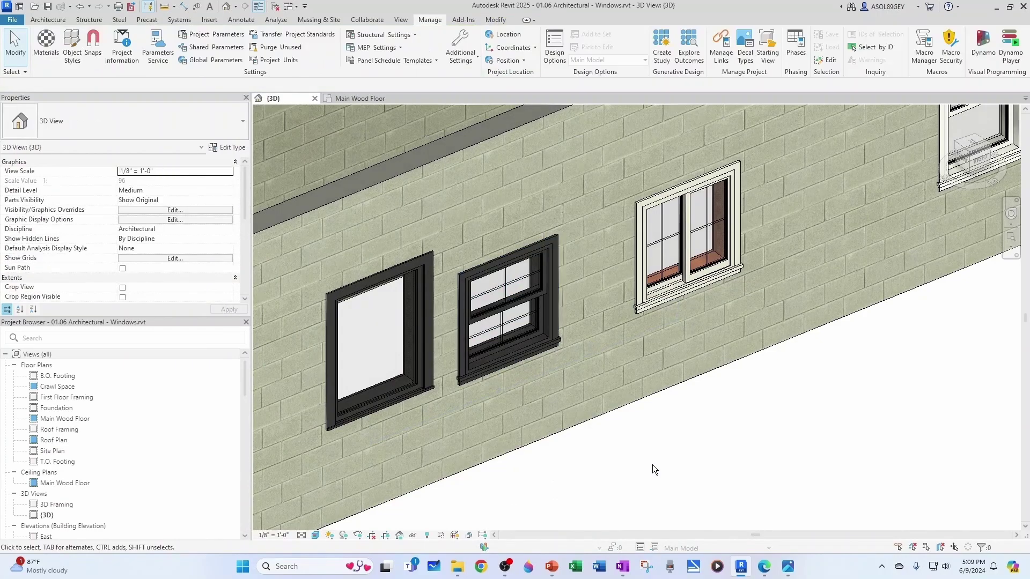
{"action": "scroll", "coordinate": [651, 463], "scroll_direction": "down", "scroll_amount": 2}
{"action": "middle_click_drag", "start_coordinate": [773, 420], "coordinate": [667, 413]}
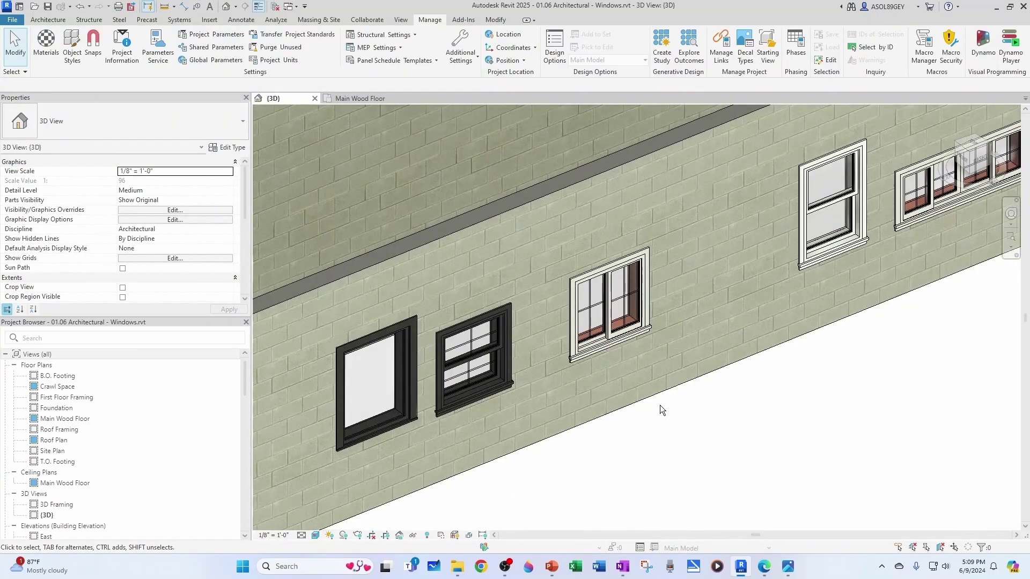
{"action": "left_click", "coordinate": [506, 359]}
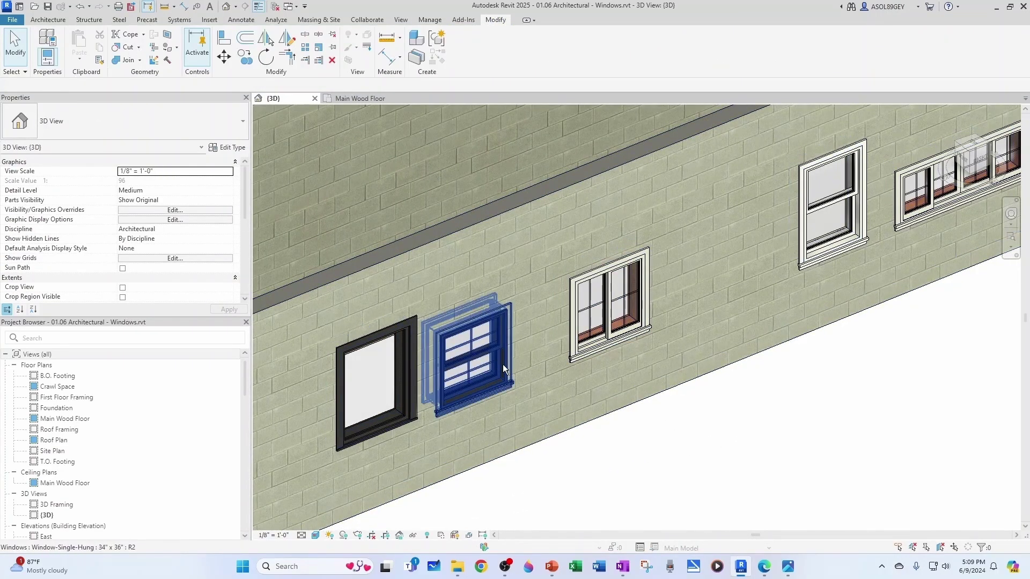
Step: Open the single-hung window's family for editing
{"action": "scroll", "coordinate": [500, 370], "scroll_direction": "up", "scroll_amount": 2}
{"action": "left_click", "coordinate": [497, 374]}
{"action": "right_click", "coordinate": [497, 375]}
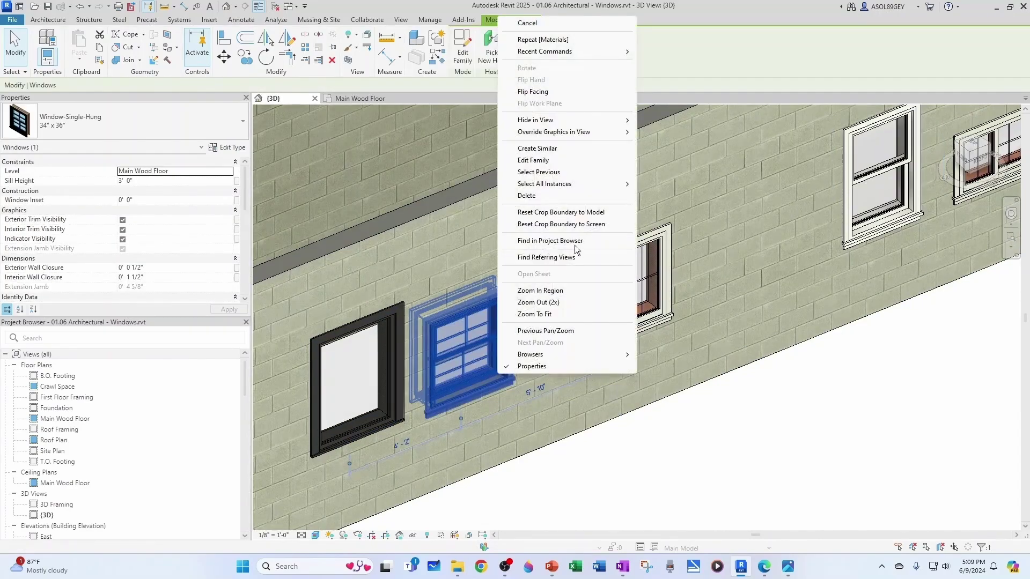
{"action": "left_click", "coordinate": [548, 160]}
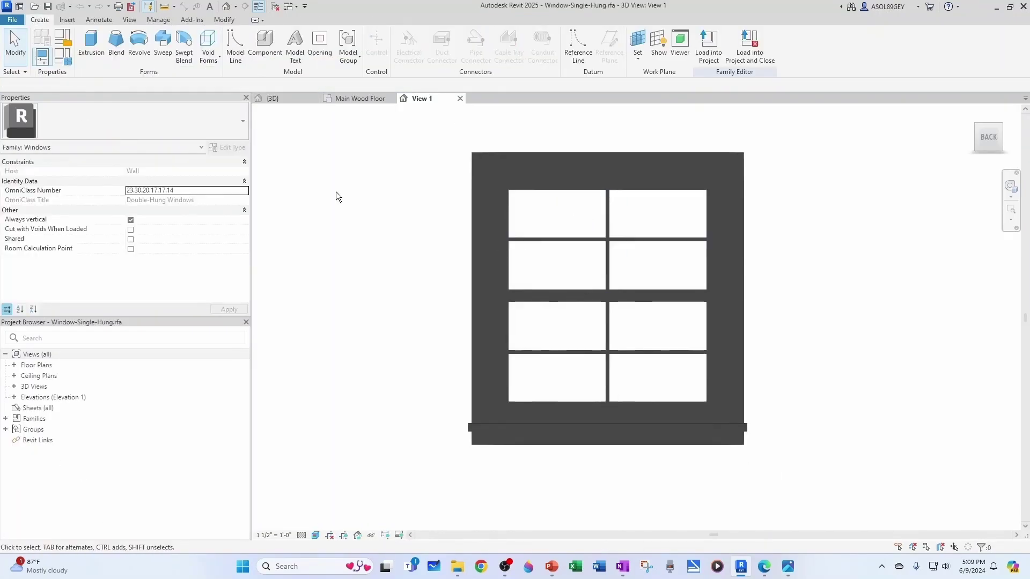
Step: Save the family as 'Window-Single-Hung - Lawson 7700 Series.rfa' and return to the project
{"action": "left_click", "coordinate": [12, 20]}
{"action": "mouse_move", "coordinate": [40, 146]}
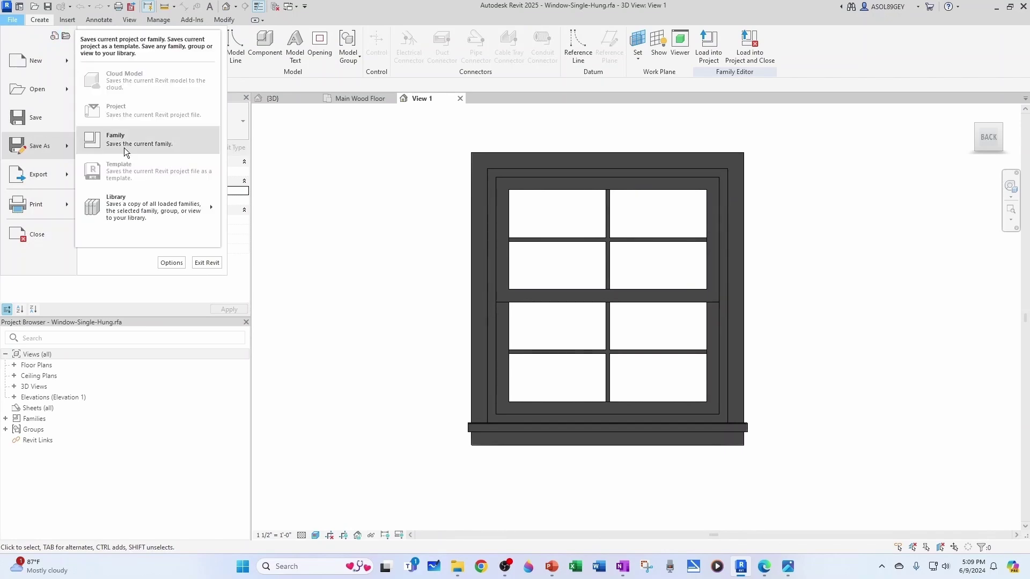
{"action": "left_click", "coordinate": [124, 147]}
{"action": "double_click", "coordinate": [470, 488]}
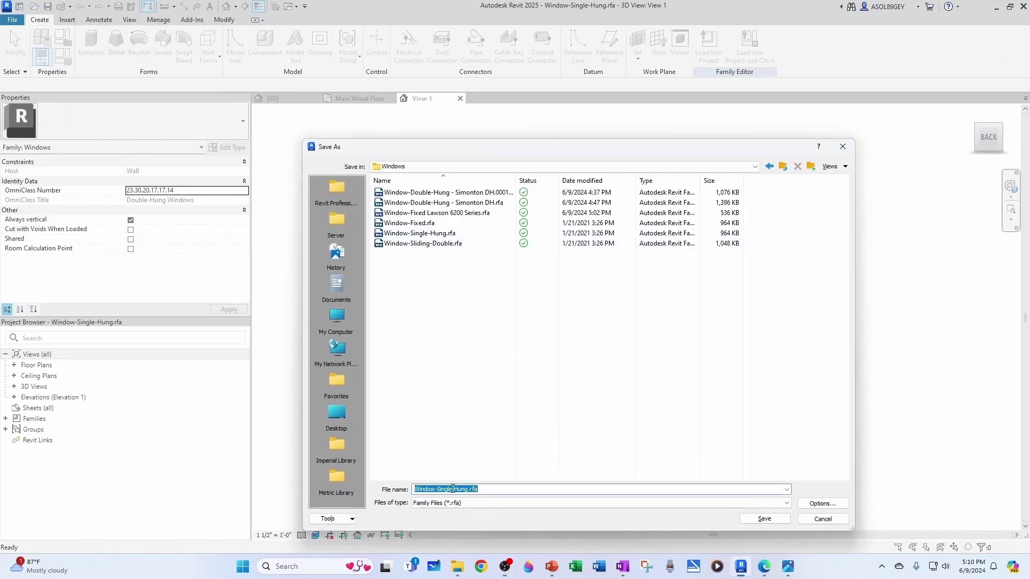
{"action": "left_click", "coordinate": [499, 486]}
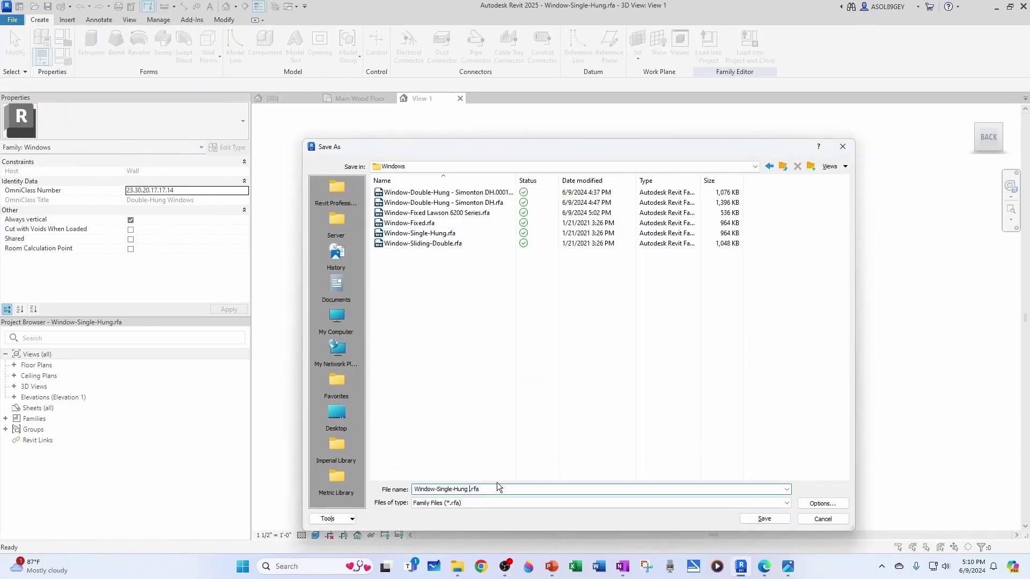
{"action": "type", "text": "770"}
{"action": "type", "text": "Lawson"}
{"action": "left_click", "coordinate": [470, 489]}
{"action": "type", "text": "-"}
{"action": "left_click", "coordinate": [762, 518]}
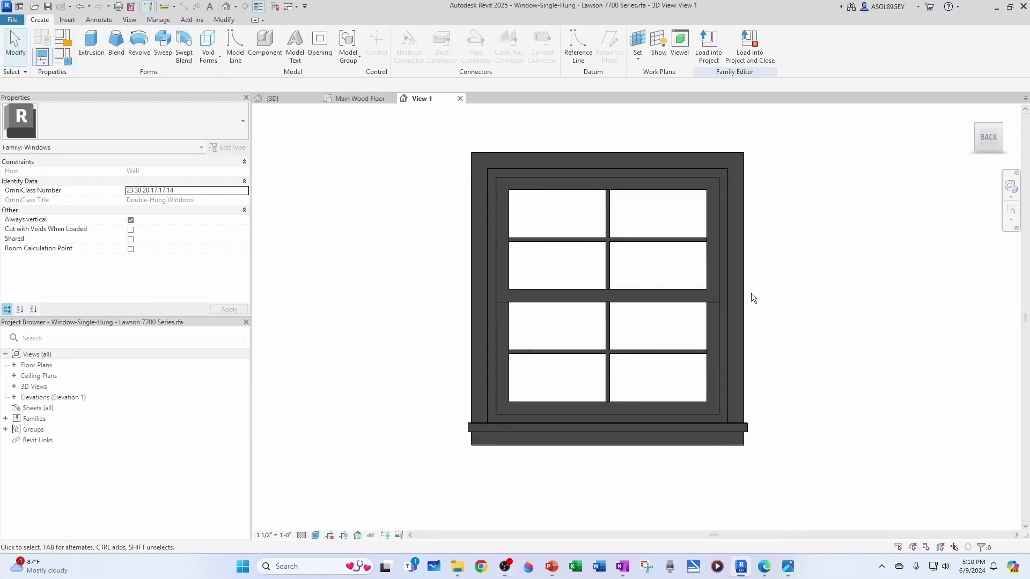
{"action": "left_click", "coordinate": [460, 99]}
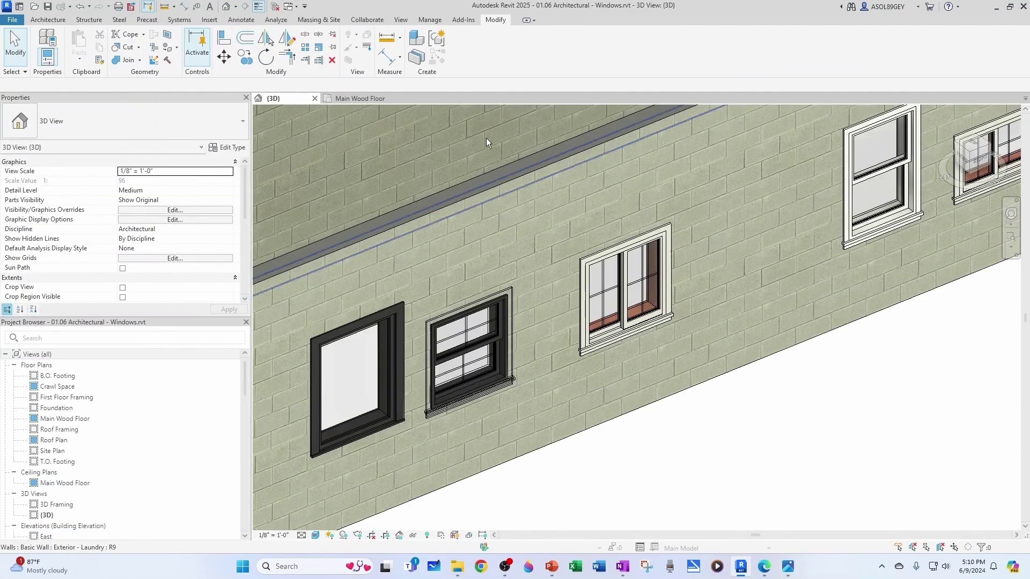
Step: Set the sliding-double window type's exterior and interior frame materials to Trim-Lawson
{"action": "scroll", "coordinate": [686, 328], "scroll_direction": "up", "scroll_amount": 3}
{"action": "left_click", "coordinate": [615, 237]}
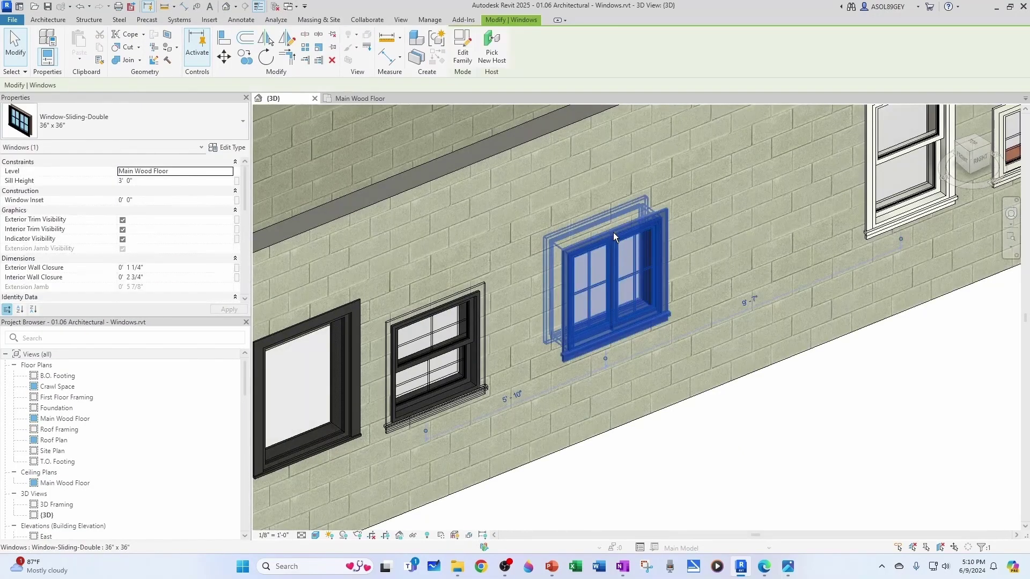
{"action": "left_click", "coordinate": [227, 152]}
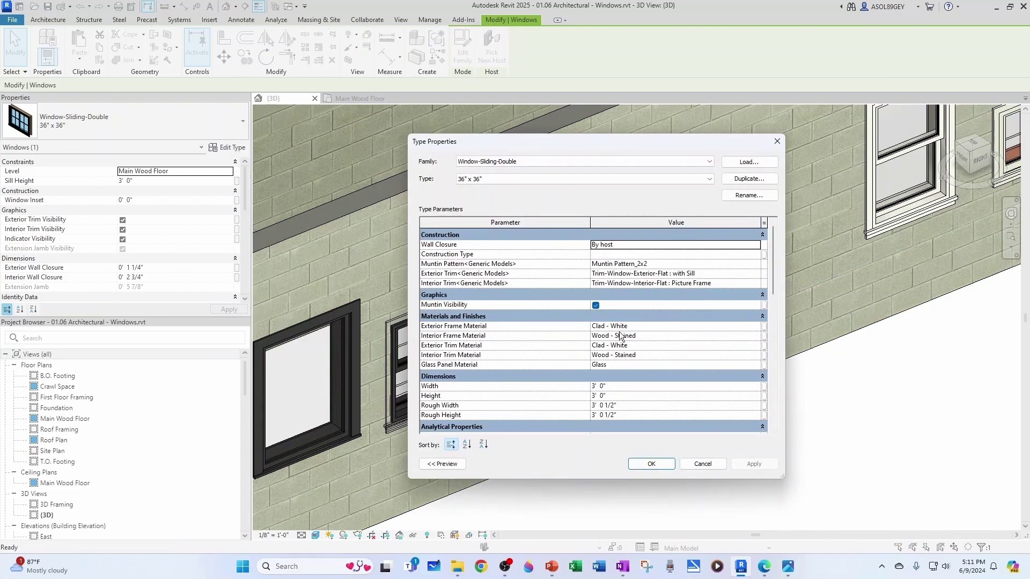
{"action": "left_click", "coordinate": [757, 326]}
{"action": "left_click", "coordinate": [757, 326]}
{"action": "scroll", "coordinate": [397, 451], "scroll_direction": "down", "scroll_amount": 15}
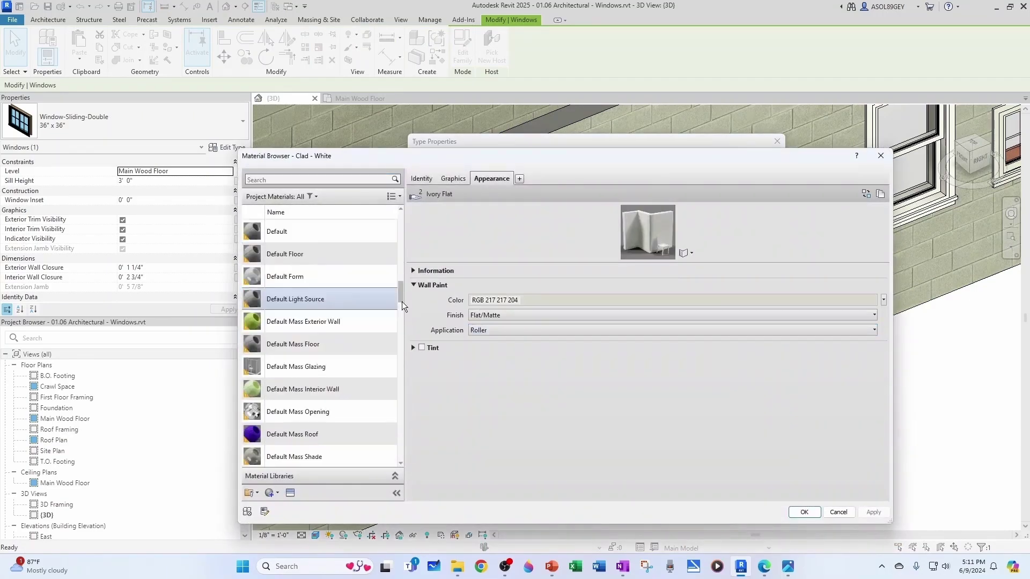
{"action": "left_click", "coordinate": [285, 356]}
{"action": "left_click", "coordinate": [803, 512]}
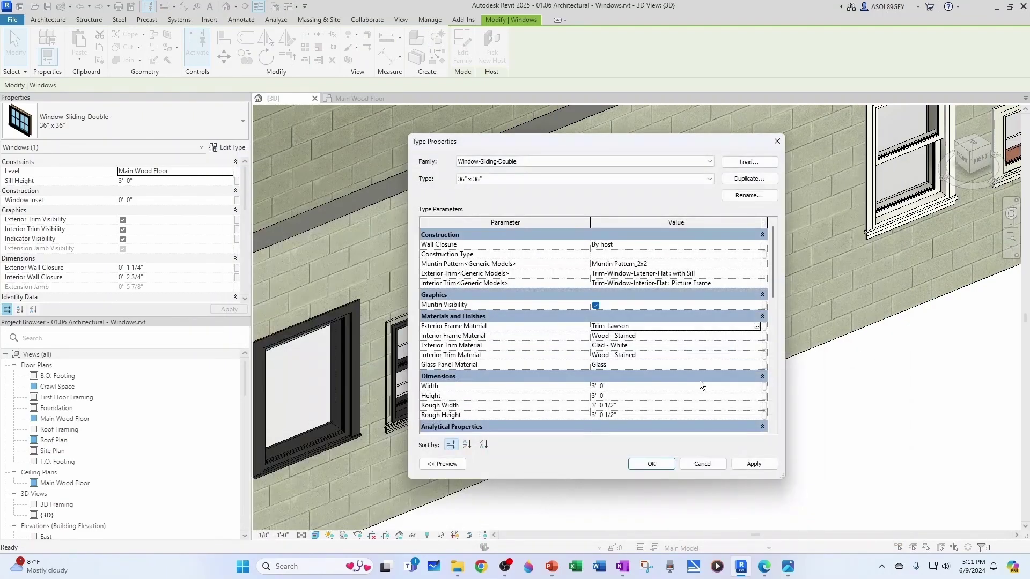
{"action": "left_click", "coordinate": [757, 335]}
{"action": "left_click", "coordinate": [758, 335]}
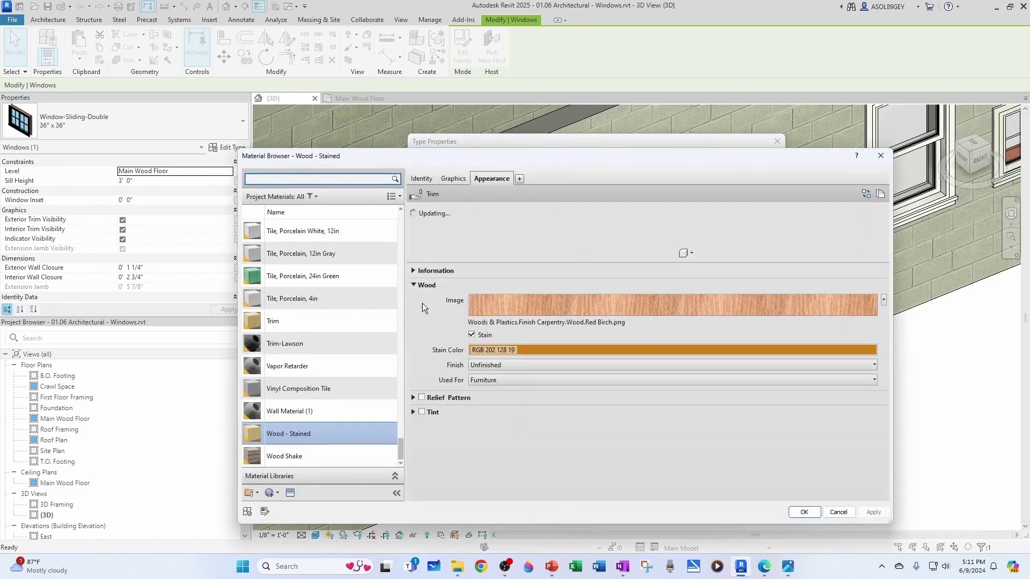
{"action": "left_click", "coordinate": [289, 344]}
{"action": "left_click", "coordinate": [794, 509]}
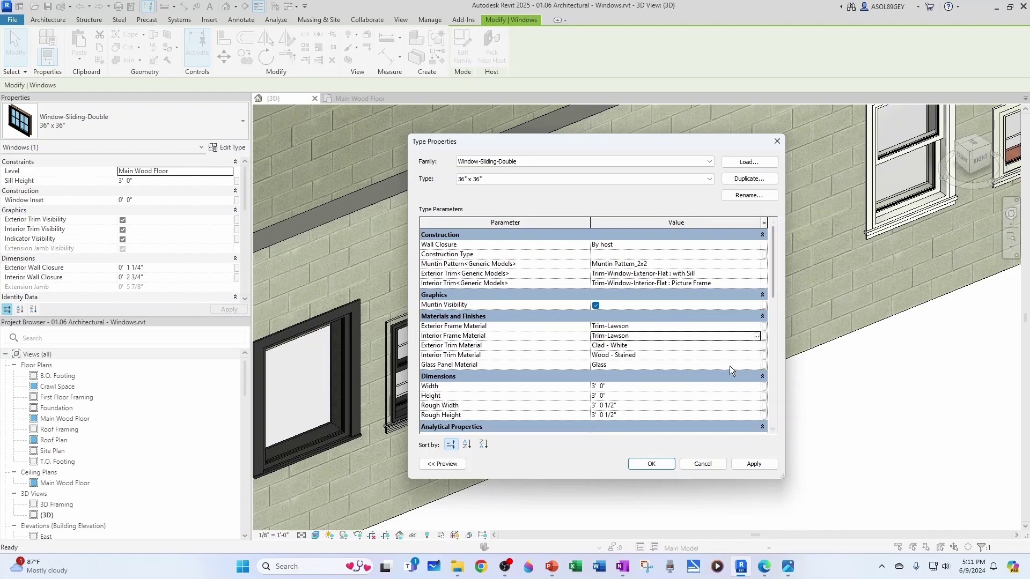
Step: Set its exterior and interior trim materials to Trim-Lawson and apply the type changes
{"action": "left_click", "coordinate": [757, 345]}
{"action": "left_click", "coordinate": [757, 345]}
{"action": "left_click_drag", "start_coordinate": [404, 280], "coordinate": [401, 455]}
{"action": "left_click", "coordinate": [290, 340]}
{"action": "left_click", "coordinate": [805, 512]}
{"action": "left_click", "coordinate": [757, 355]}
{"action": "left_click", "coordinate": [757, 355]}
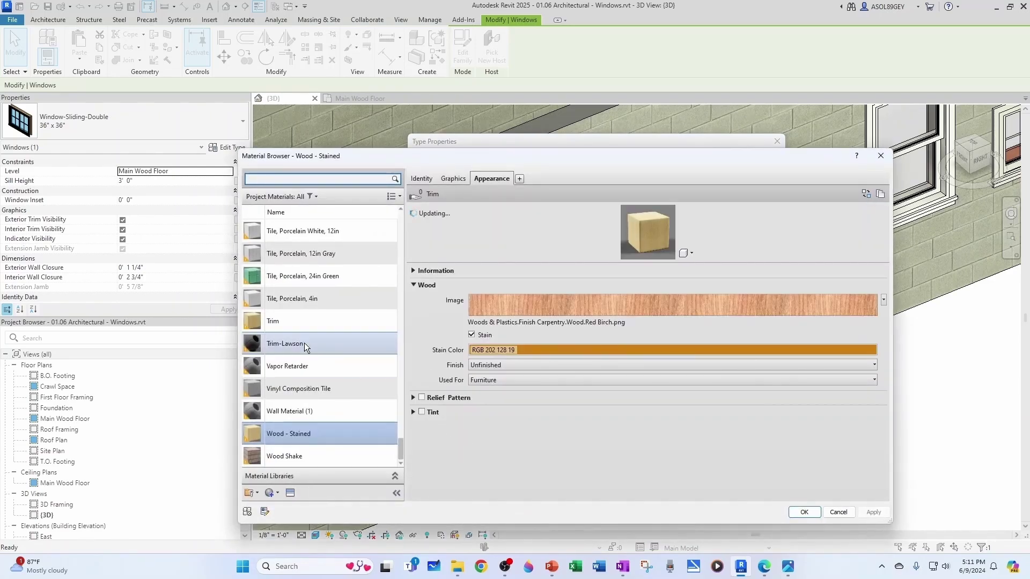
{"action": "left_click", "coordinate": [304, 343]}
{"action": "left_click", "coordinate": [809, 514]}
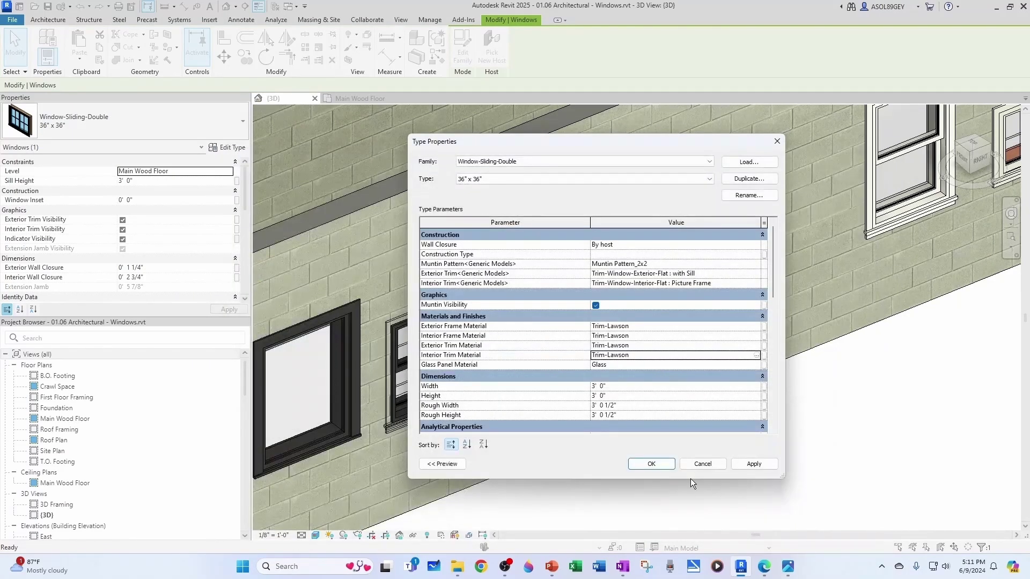
{"action": "left_click", "coordinate": [642, 465]}
{"action": "left_click", "coordinate": [644, 465]}
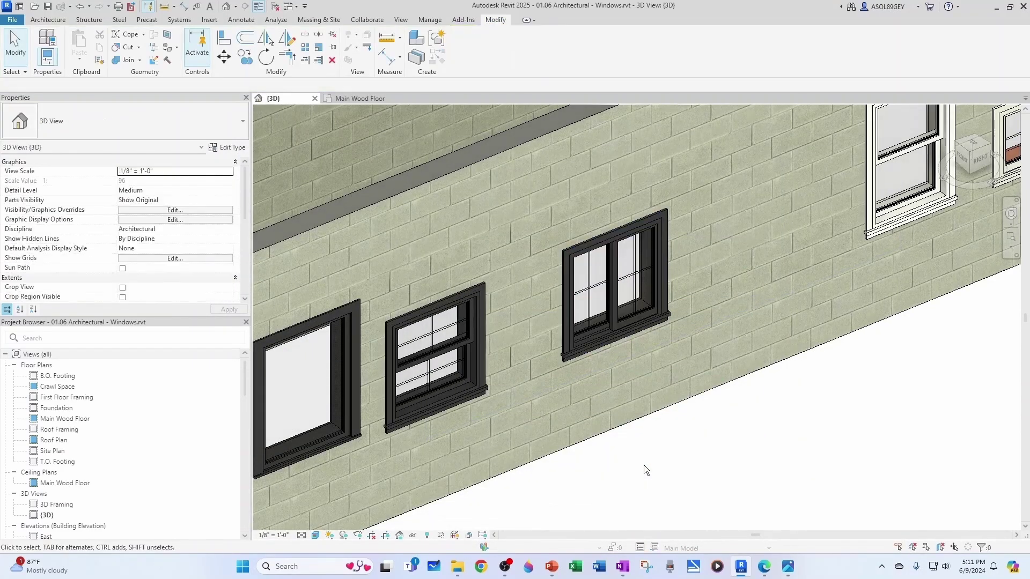
Step: Save the sliding-double window family as 'Window-Sliding-Double Lawson 8700 Series.rfa' and return to the project
{"action": "right_click", "coordinate": [616, 335]}
{"action": "left_click", "coordinate": [658, 339]}
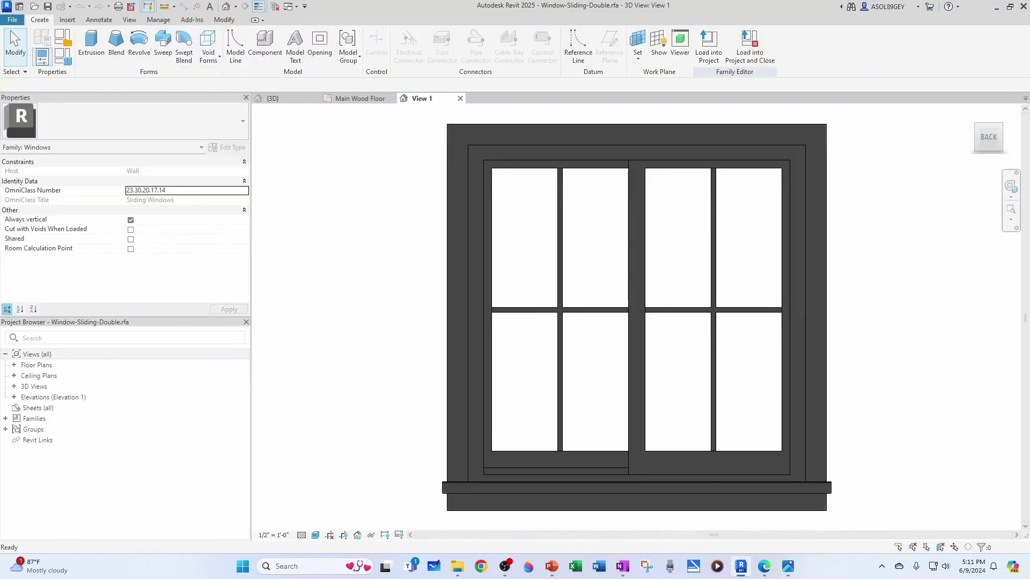
{"action": "left_click", "coordinate": [12, 19]}
{"action": "mouse_move", "coordinate": [38, 145]}
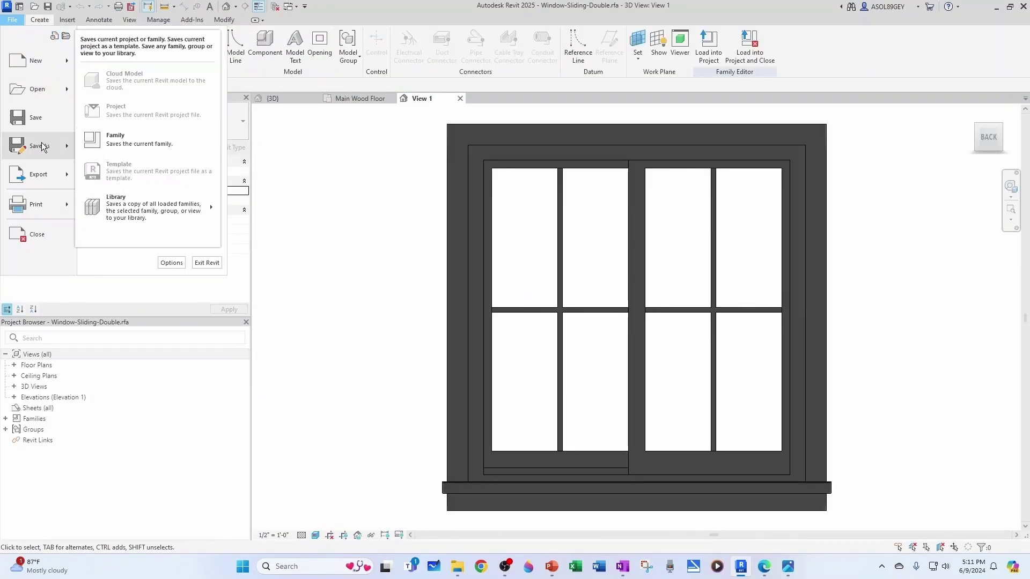
{"action": "left_click", "coordinate": [182, 134]}
{"action": "left_click", "coordinate": [474, 489]}
{"action": "type", "text": "Lawson 8700 Series.rfa"}
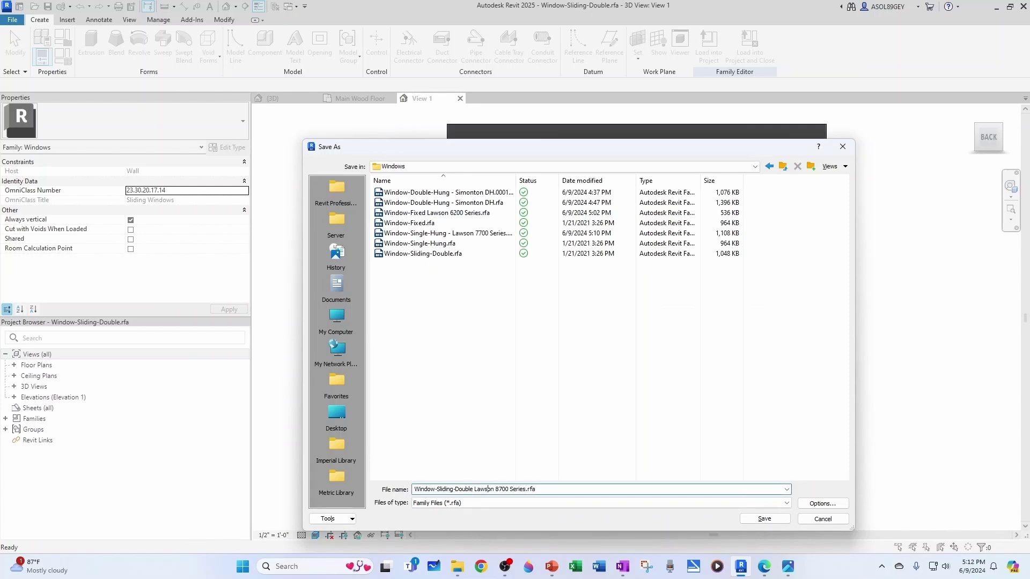
{"action": "key", "text": "Return"}
{"action": "left_click", "coordinate": [460, 99]}
Step: Set the Window-Sliding-Four 65" x 24" type's Exterior Frame material to Trim-Lawson
{"action": "scroll", "coordinate": [600, 357], "scroll_direction": "down", "scroll_amount": 2}
{"action": "left_click", "coordinate": [622, 253]}
{"action": "scroll", "coordinate": [648, 355], "scroll_direction": "up", "scroll_amount": 5}
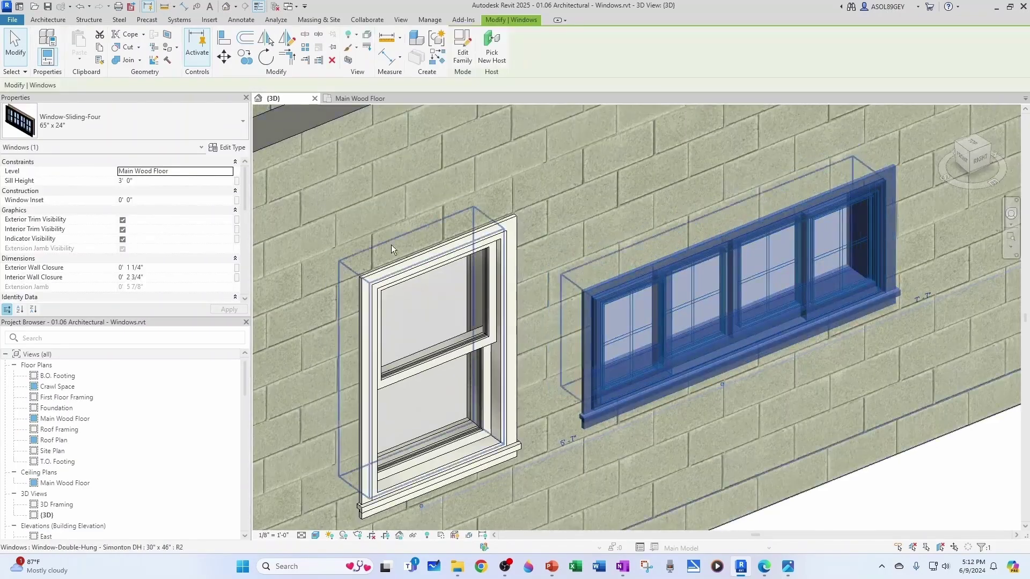
{"action": "left_click", "coordinate": [227, 147]}
{"action": "scroll", "coordinate": [493, 257], "scroll_direction": "down", "scroll_amount": 2}
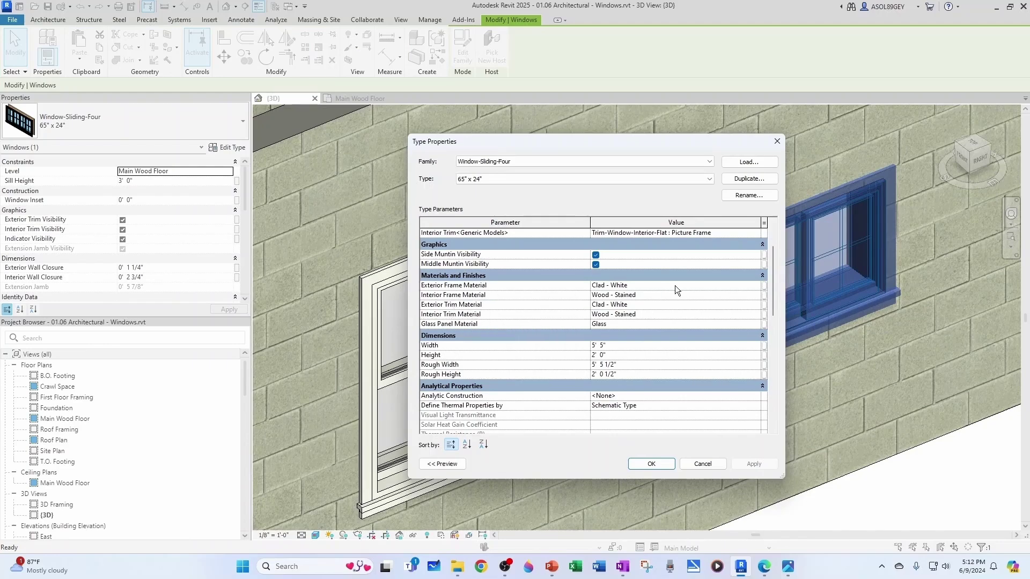
{"action": "left_click", "coordinate": [756, 289]}
{"action": "left_click", "coordinate": [757, 290]}
{"action": "scroll", "coordinate": [395, 384], "scroll_direction": "down", "scroll_amount": 15}
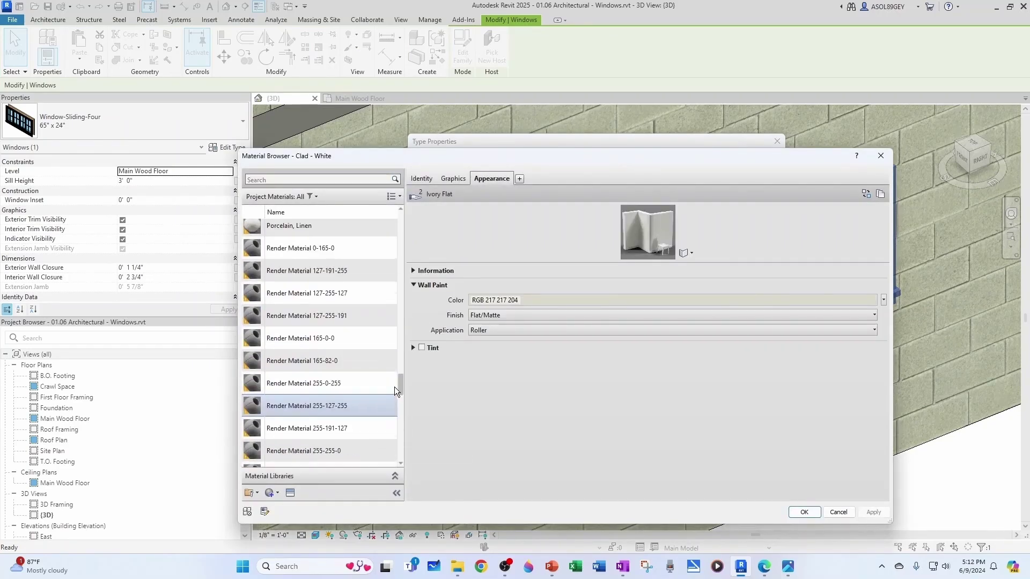
{"action": "scroll", "coordinate": [391, 427], "scroll_direction": "down", "scroll_amount": 5}
{"action": "left_click", "coordinate": [389, 442]}
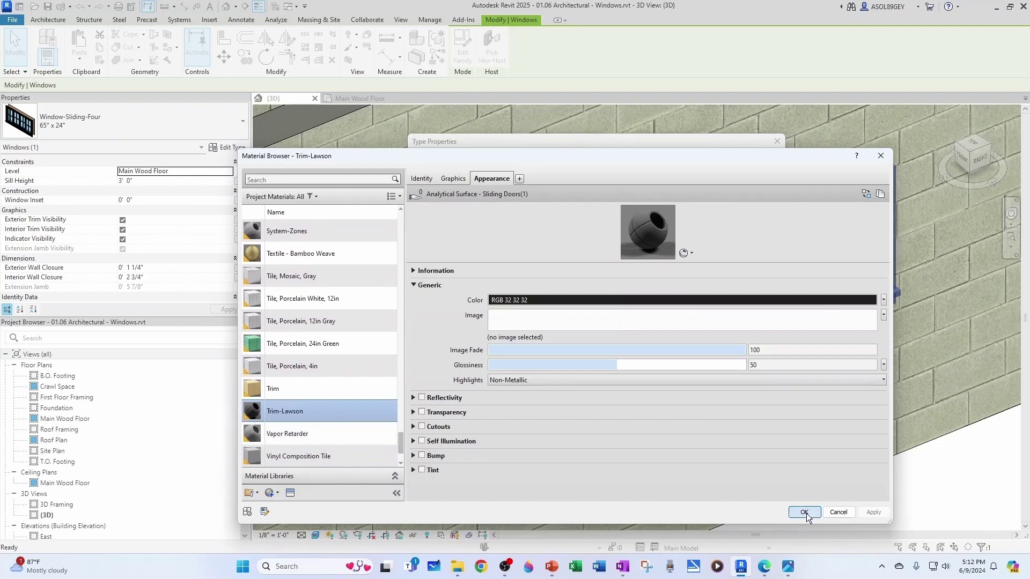
{"action": "left_click", "coordinate": [804, 511]}
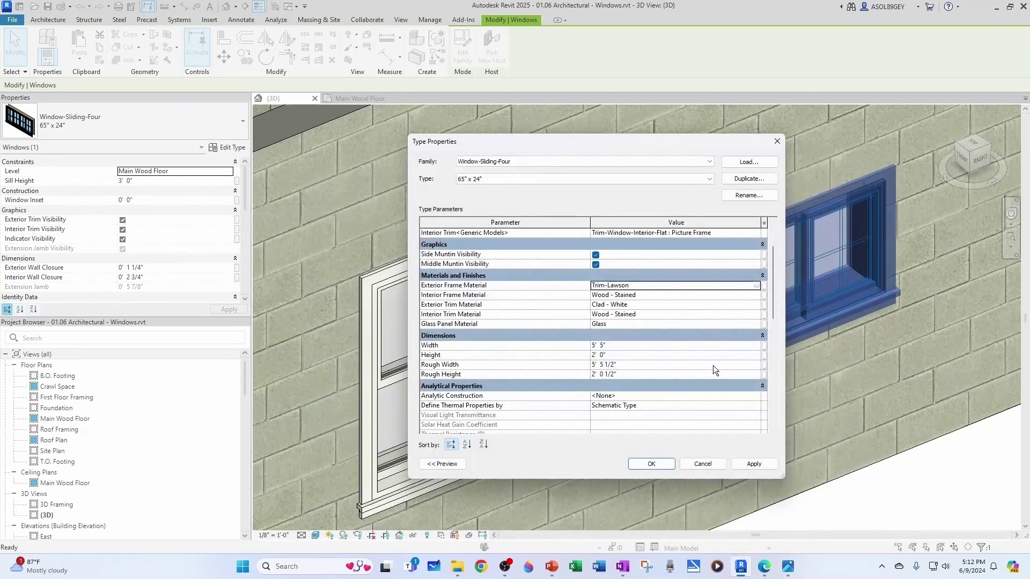
Step: Set the Interior Frame and Exterior Trim materials to Trim-Lawson
{"action": "left_click", "coordinate": [757, 295]}
{"action": "left_click", "coordinate": [757, 295]}
{"action": "left_click", "coordinate": [322, 343]}
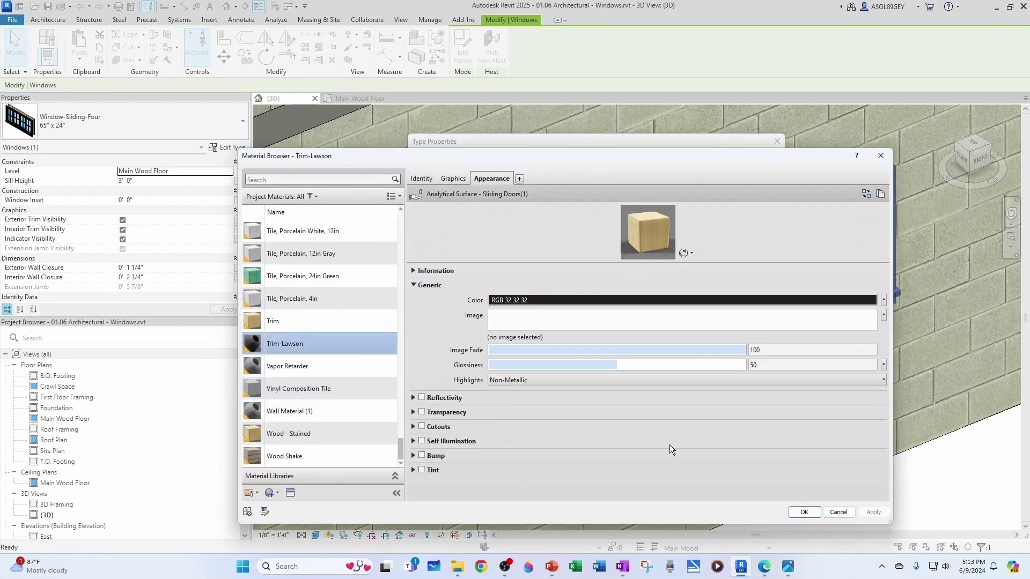
{"action": "left_click", "coordinate": [804, 511]}
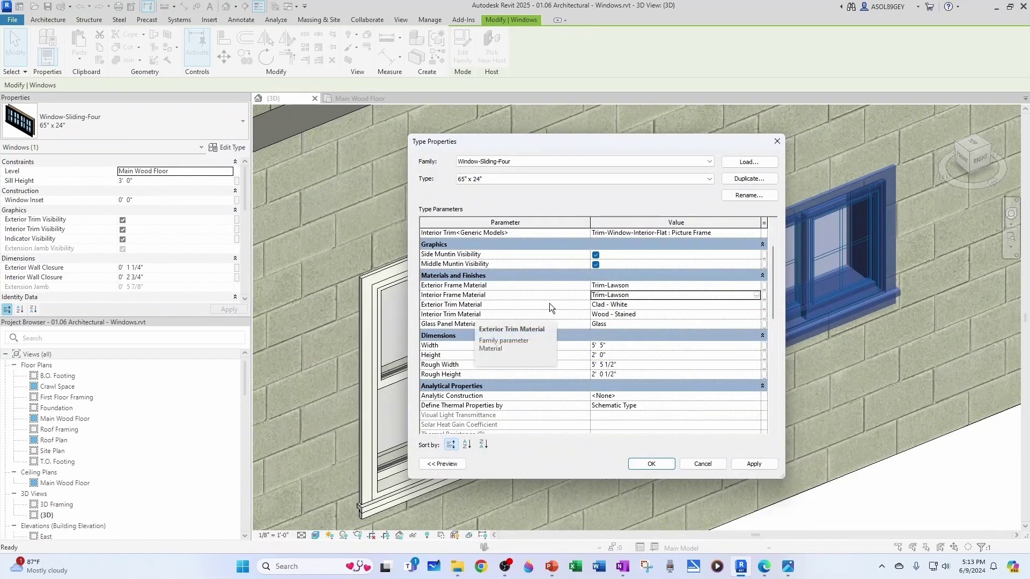
{"action": "left_click", "coordinate": [757, 305]}
{"action": "left_click", "coordinate": [757, 305]}
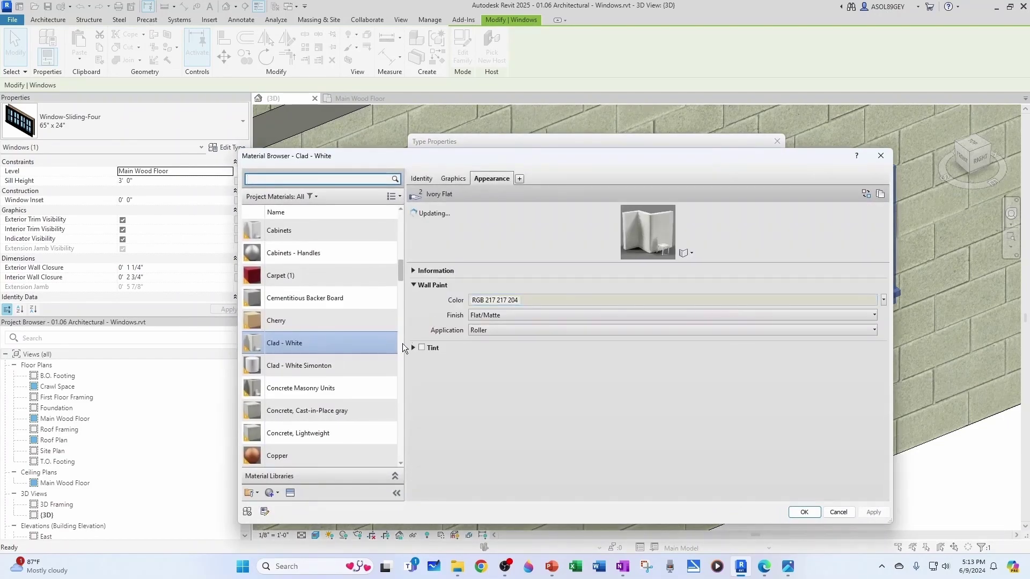
{"action": "left_click_drag", "start_coordinate": [401, 293], "coordinate": [401, 453]}
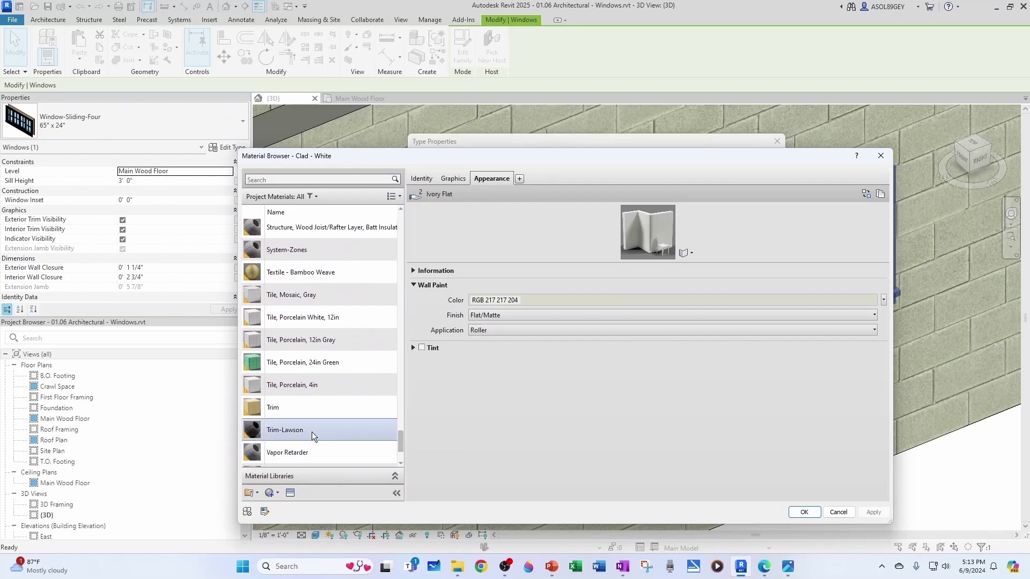
{"action": "left_click", "coordinate": [301, 429]}
{"action": "left_click", "coordinate": [804, 512]}
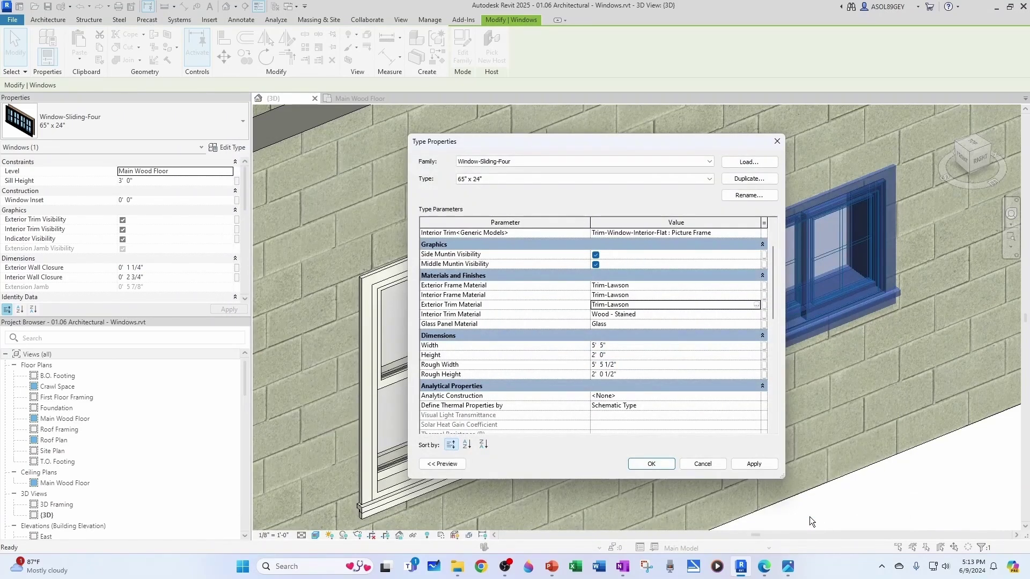
Step: Set the Interior Trim material to Trim-Lawson and apply the type changes
{"action": "left_click", "coordinate": [757, 314]}
{"action": "left_click", "coordinate": [757, 315]}
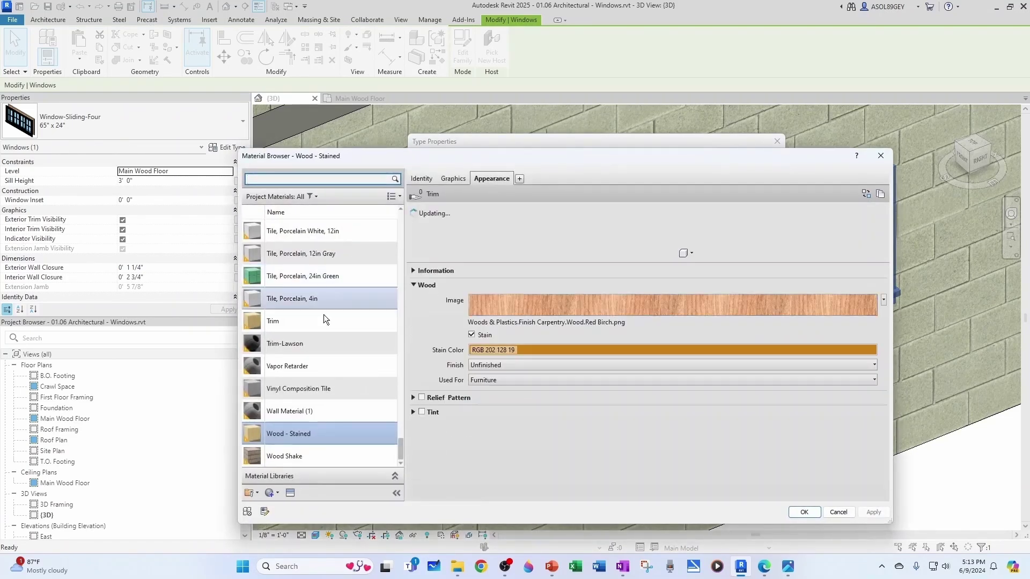
{"action": "left_click", "coordinate": [307, 345]}
{"action": "left_click", "coordinate": [803, 512]}
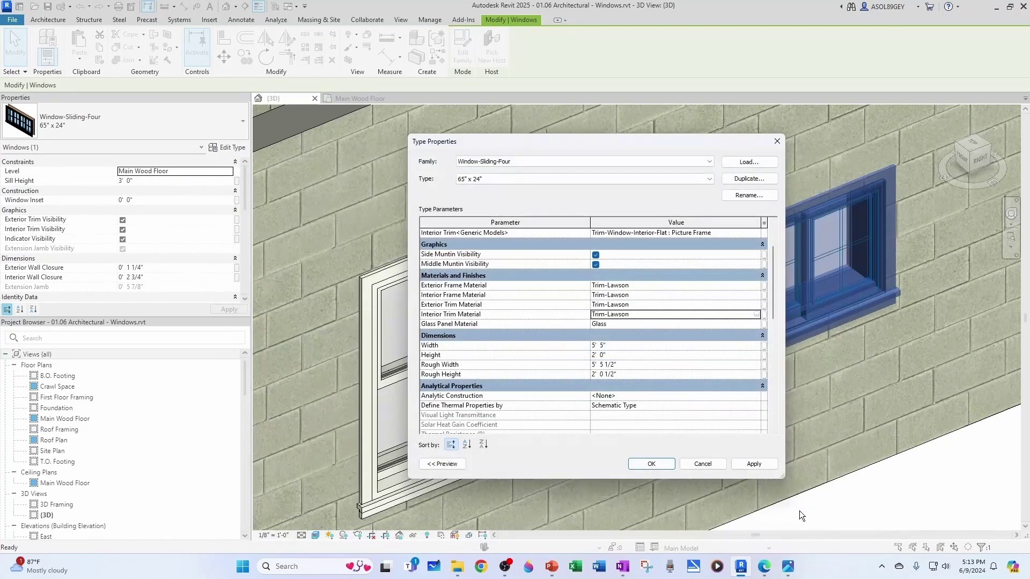
{"action": "left_click", "coordinate": [651, 464]}
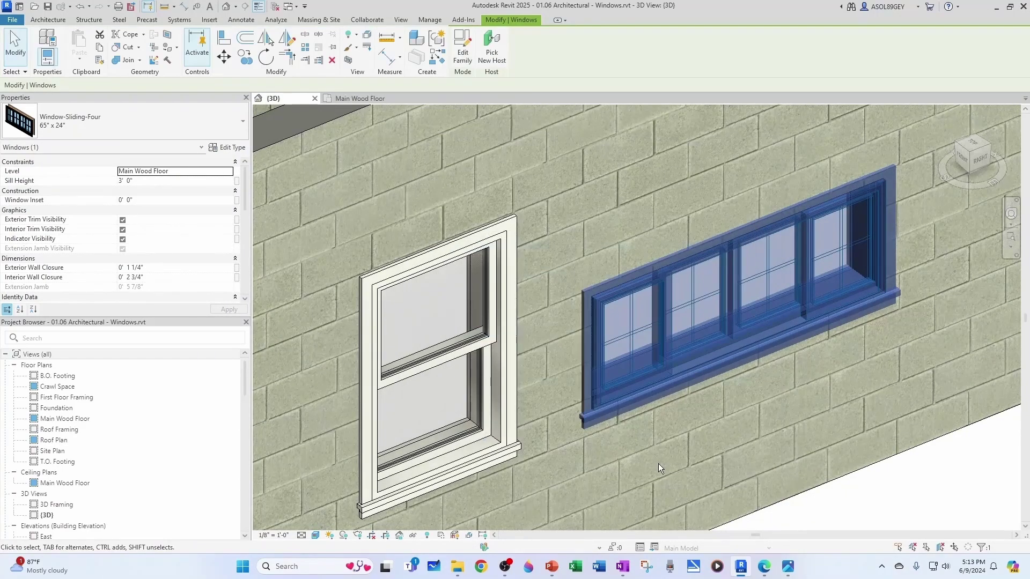
{"action": "key", "text": "Escape"}
{"action": "right_click", "coordinate": [750, 349]}
Step: In the sliding-four family's Family Types, set the Exterior Frame material to Trim-Lawson
{"action": "left_click", "coordinate": [784, 341]}
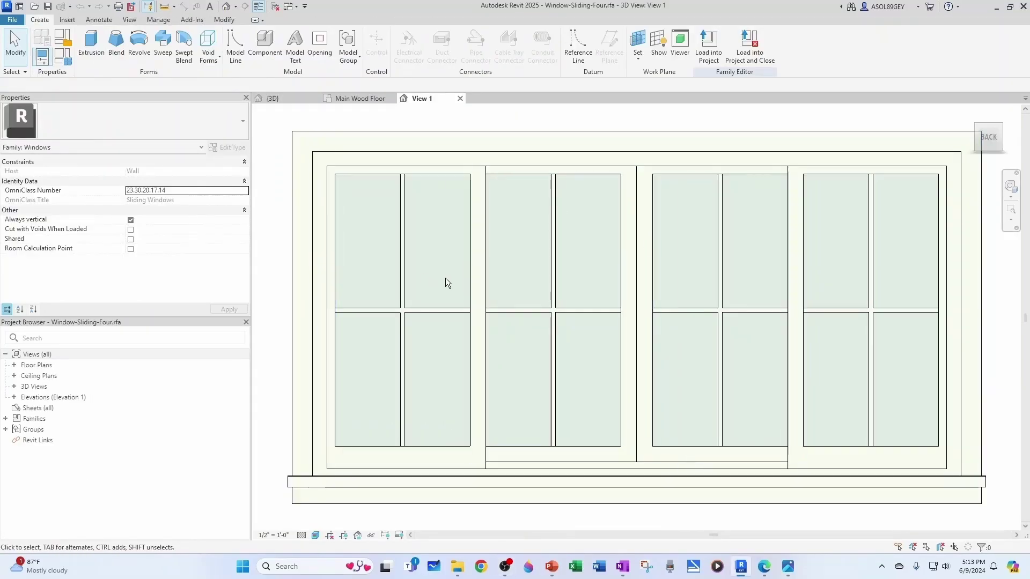
{"action": "left_click", "coordinate": [68, 60]}
{"action": "scroll", "coordinate": [520, 283], "scroll_direction": "down", "scroll_amount": 2}
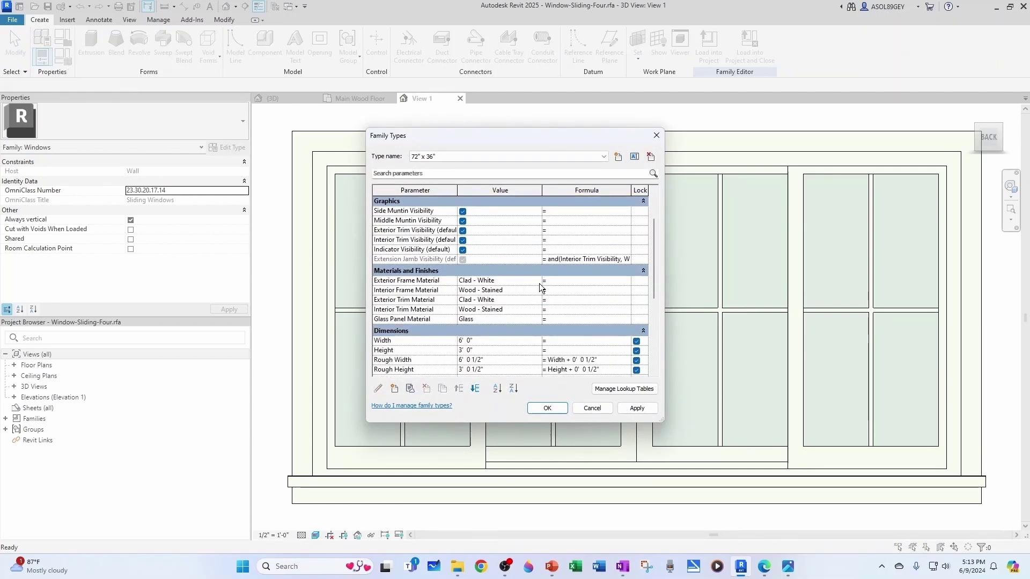
{"action": "left_click", "coordinate": [536, 283]}
{"action": "scroll", "coordinate": [393, 412], "scroll_direction": "down", "scroll_amount": 5}
{"action": "scroll", "coordinate": [392, 412], "scroll_direction": "down", "scroll_amount": 1}
{"action": "left_click", "coordinate": [375, 412]}
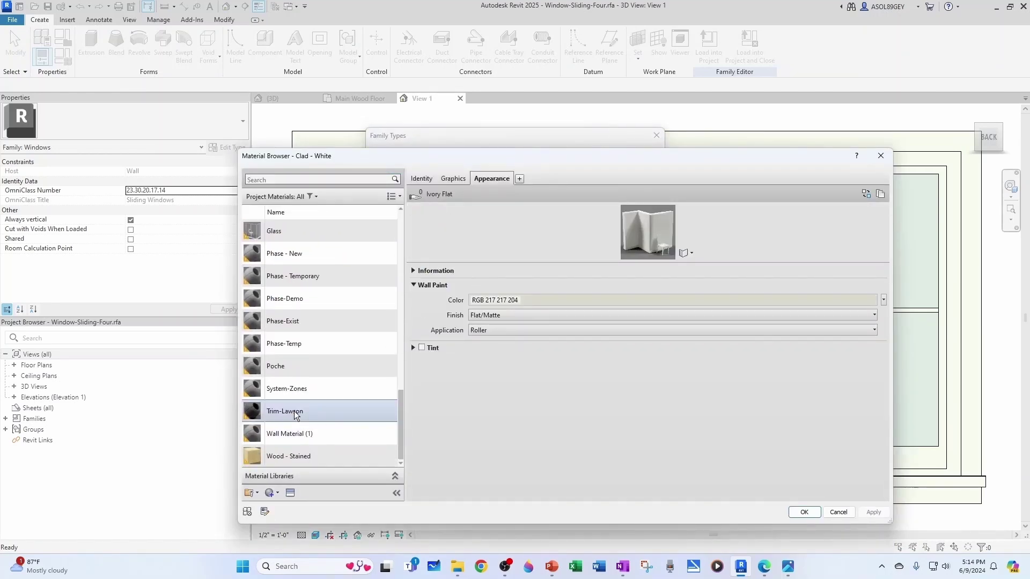
{"action": "left_click", "coordinate": [806, 512]}
Step: Set the family's Interior Frame, Exterior Trim and Interior Trim materials to Trim-Lawson
{"action": "left_click", "coordinate": [536, 291]}
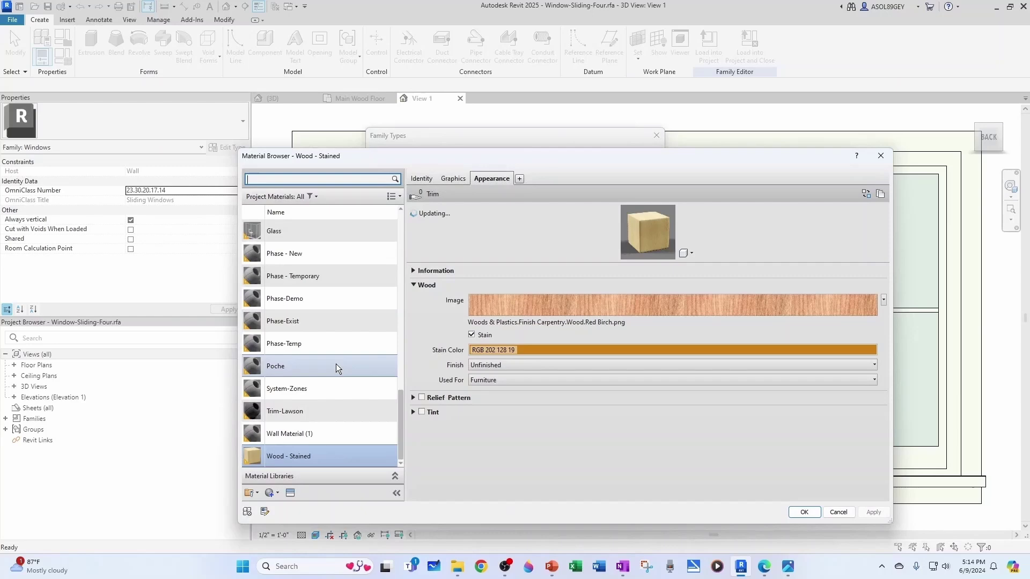
{"action": "left_click", "coordinate": [397, 414]}
{"action": "left_click", "coordinate": [801, 511]}
{"action": "left_click", "coordinate": [537, 299]}
{"action": "scroll", "coordinate": [399, 375], "scroll_direction": "down", "scroll_amount": 5}
{"action": "left_click", "coordinate": [396, 421]}
{"action": "left_click", "coordinate": [803, 511]}
{"action": "left_click", "coordinate": [498, 309]}
{"action": "left_click", "coordinate": [536, 309]}
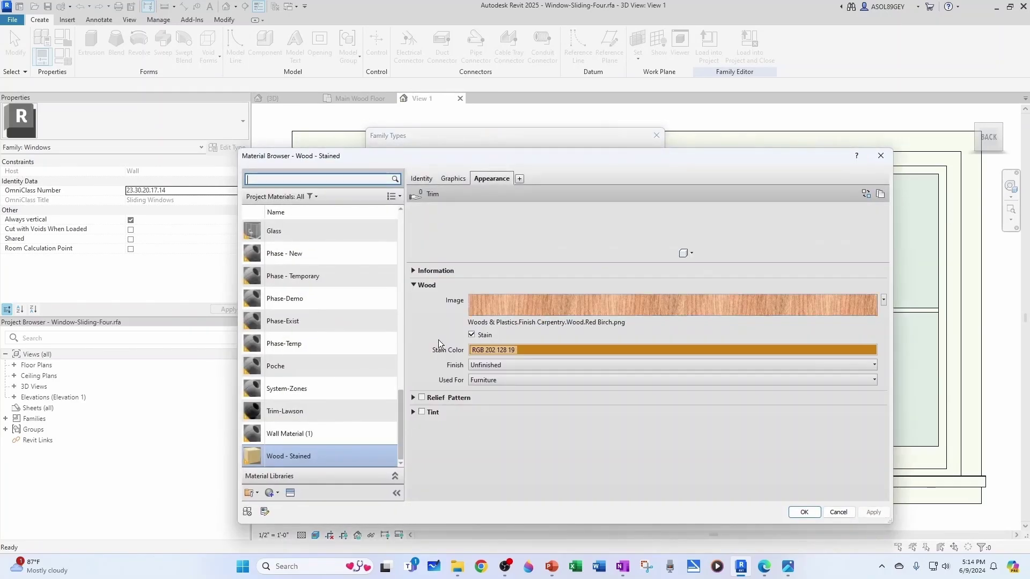
{"action": "left_click", "coordinate": [300, 411]}
{"action": "left_click", "coordinate": [804, 512]}
{"action": "left_click", "coordinate": [551, 408]}
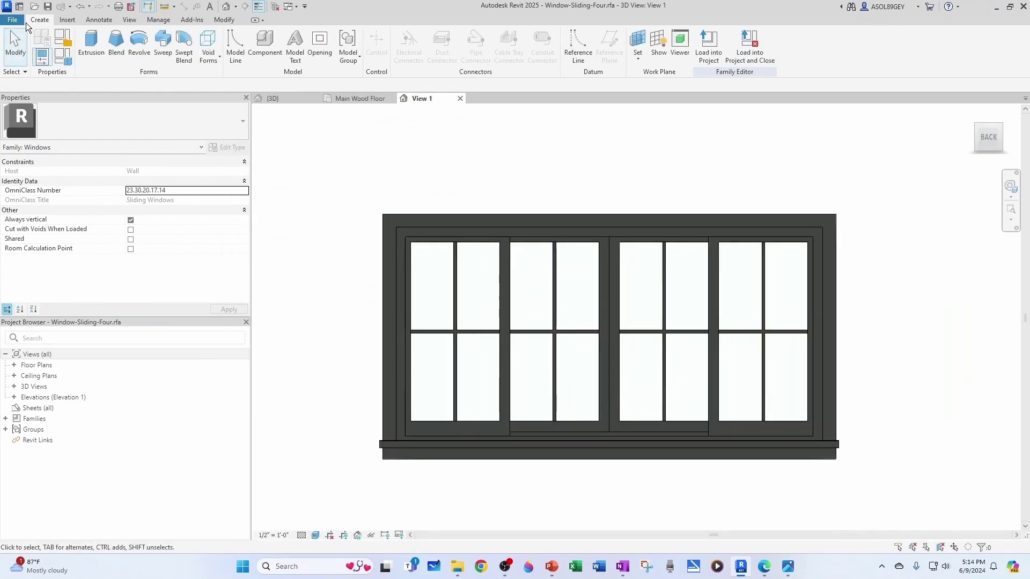
Step: Save the family as 'Window-Sliding-Four Lawson Combo.rfa'
{"action": "left_click", "coordinate": [13, 19]}
{"action": "mouse_move", "coordinate": [50, 146]}
{"action": "left_click", "coordinate": [114, 139]}
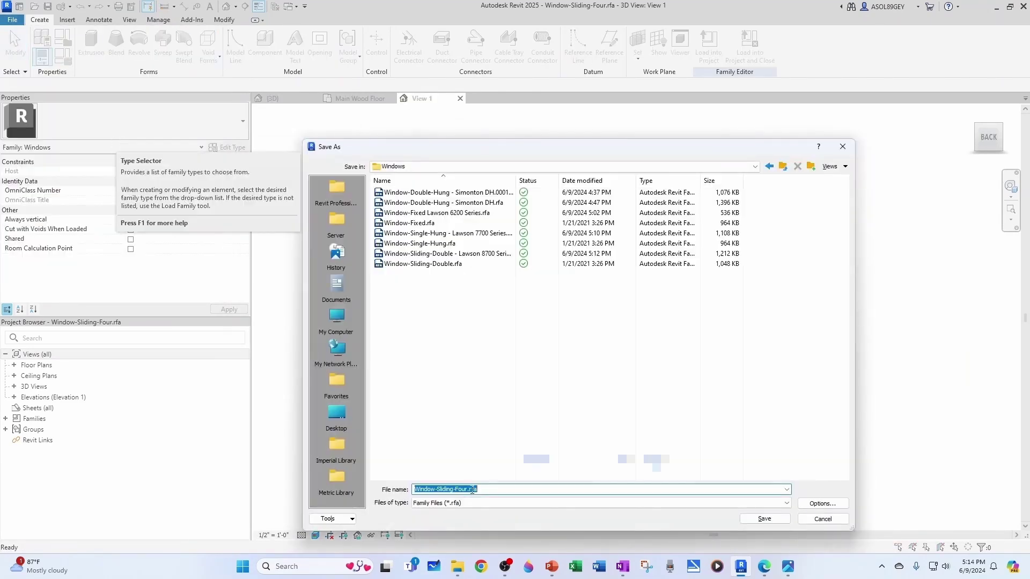
{"action": "left_click", "coordinate": [489, 488]}
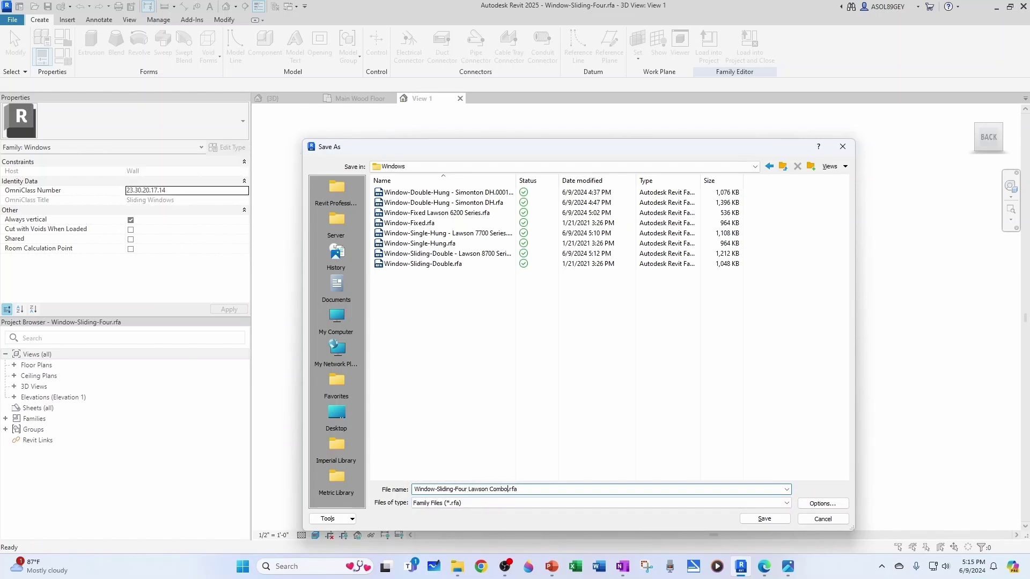
{"action": "left_click", "coordinate": [764, 519]}
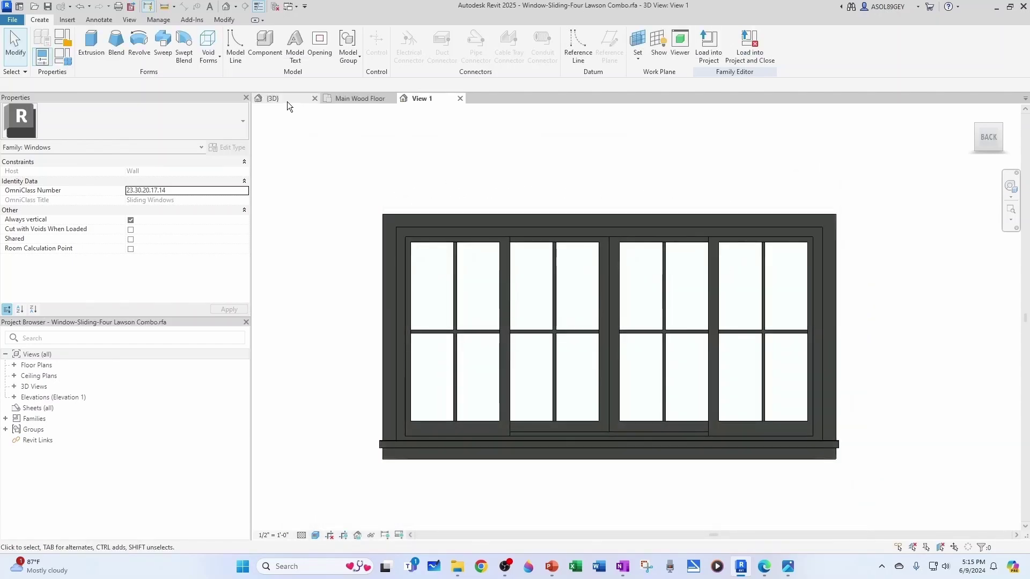
Step: Close the family's View 1 and return to the project's Main Wood Floor plan
{"action": "left_click", "coordinate": [287, 100]}
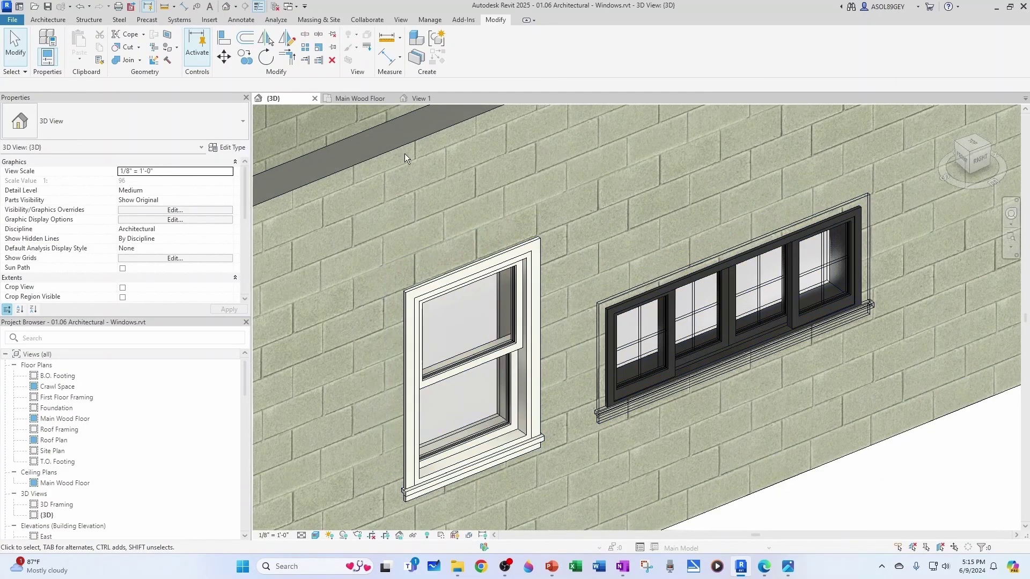
{"action": "left_click", "coordinate": [416, 99]}
{"action": "left_click", "coordinate": [460, 99]}
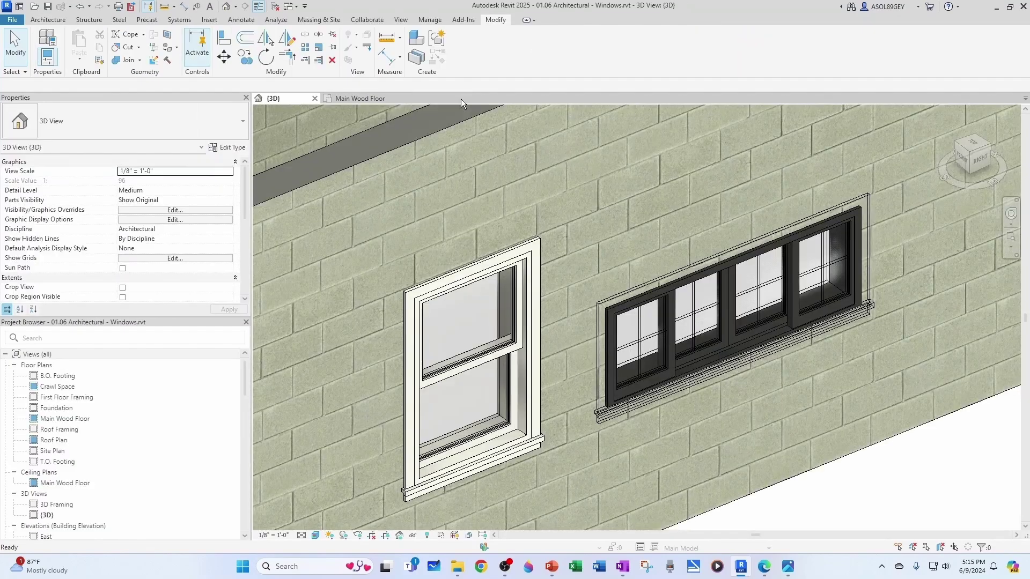
{"action": "left_click", "coordinate": [365, 99]}
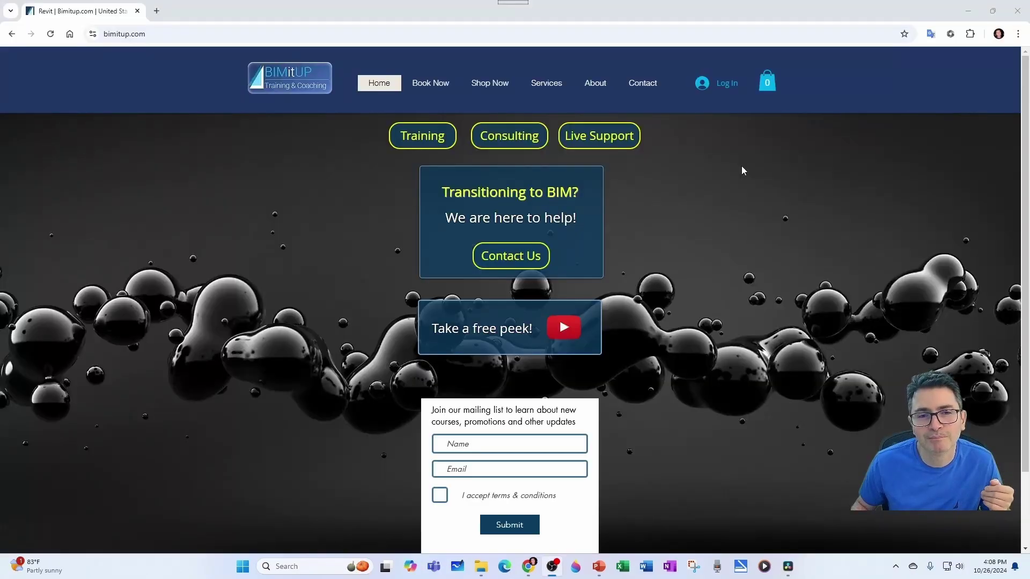
Step: Sign in to BIMitUP and view the Completed tab of My Programs
{"action": "left_click", "coordinate": [719, 91]}
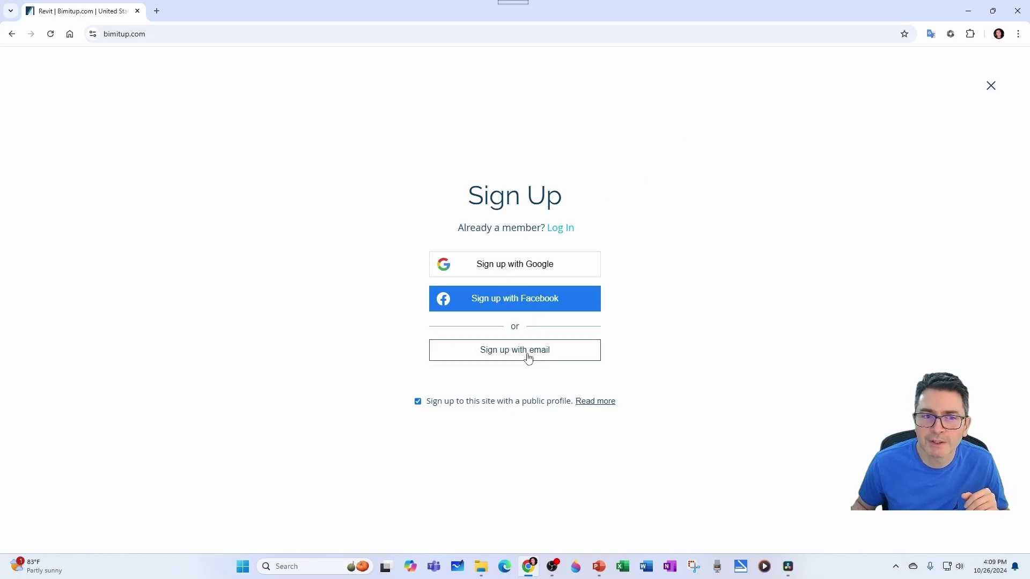
{"action": "key", "text": "Escape"}
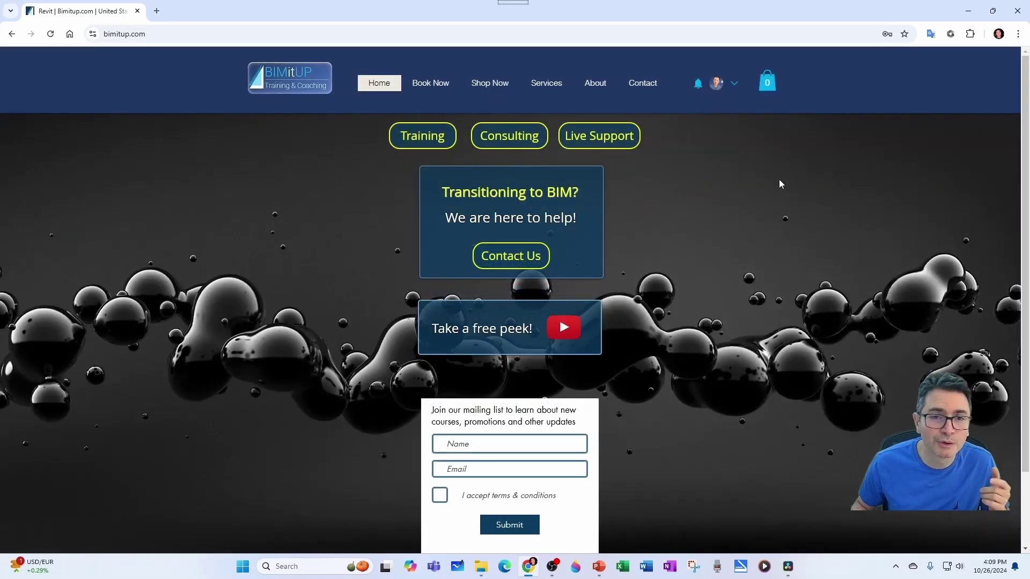
{"action": "left_click", "coordinate": [734, 85]}
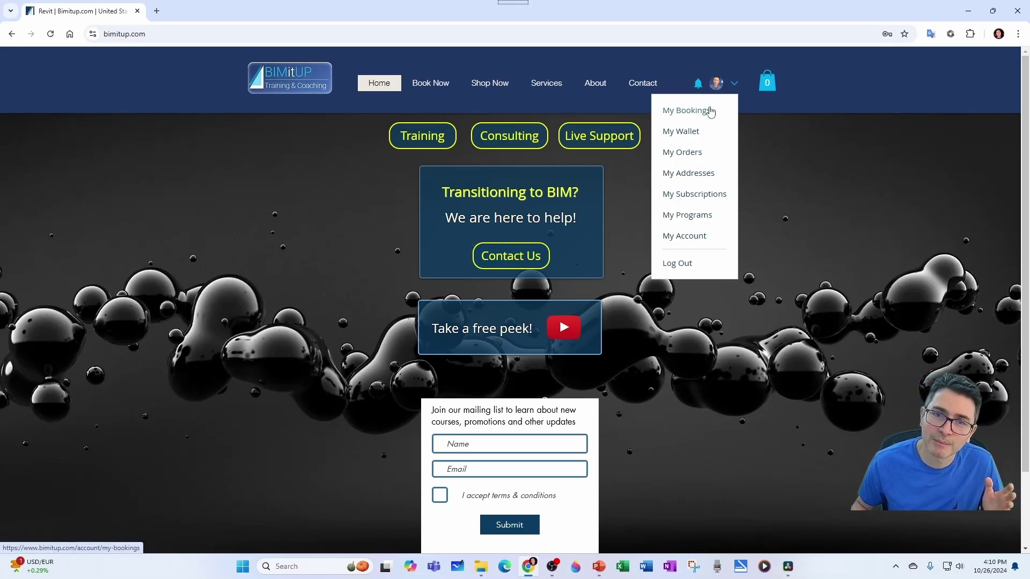
{"action": "left_click", "coordinate": [693, 215]}
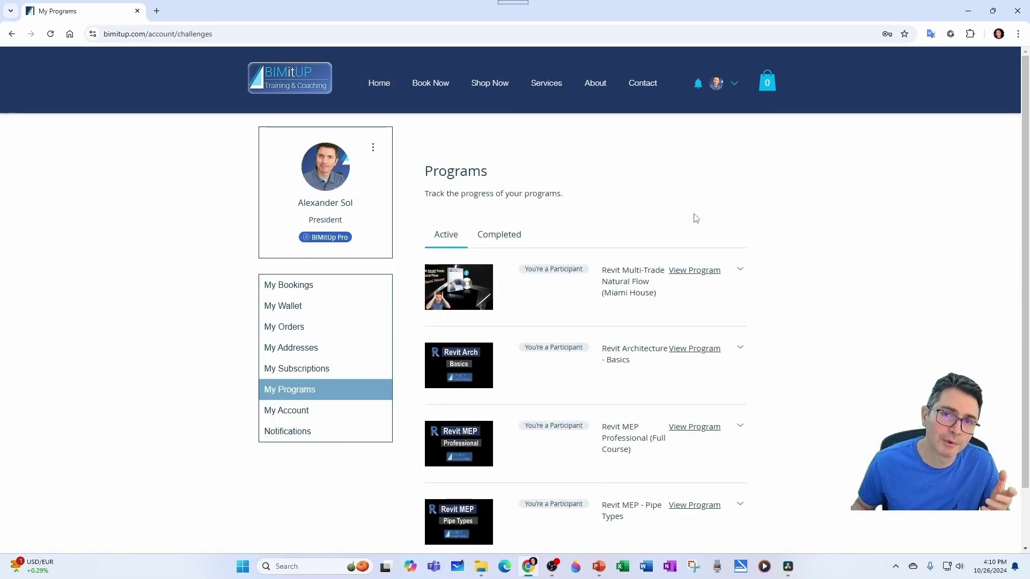
{"action": "scroll", "coordinate": [514, 247], "scroll_direction": "down", "scroll_amount": 2}
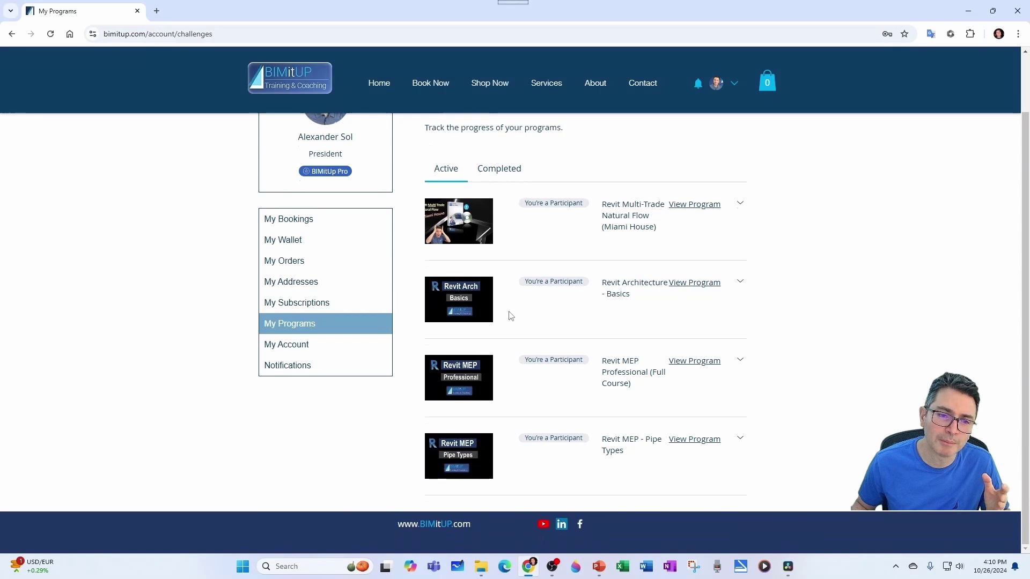
{"action": "scroll", "coordinate": [512, 315], "scroll_direction": "up", "scroll_amount": 2}
{"action": "left_click", "coordinate": [506, 234]}
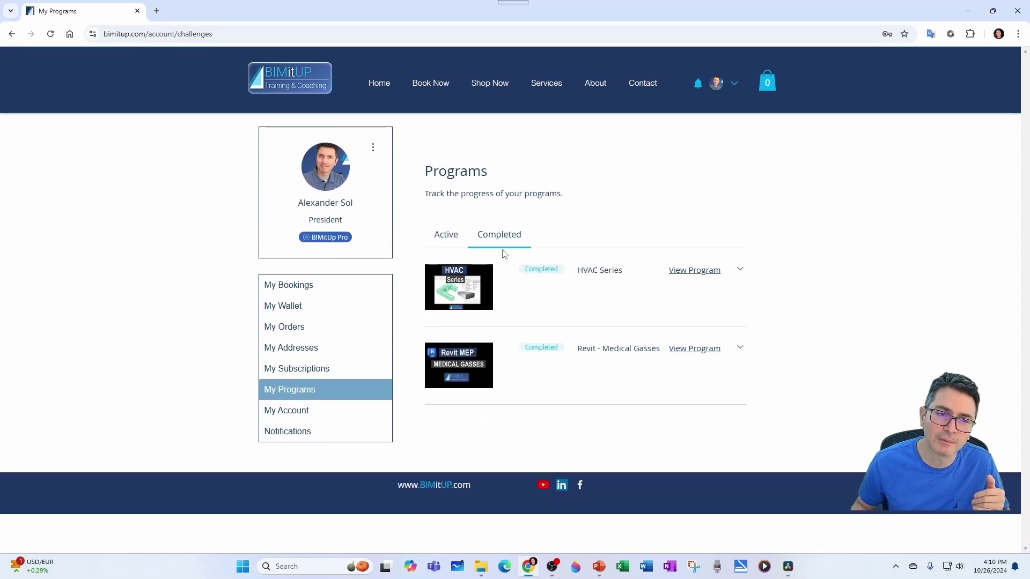